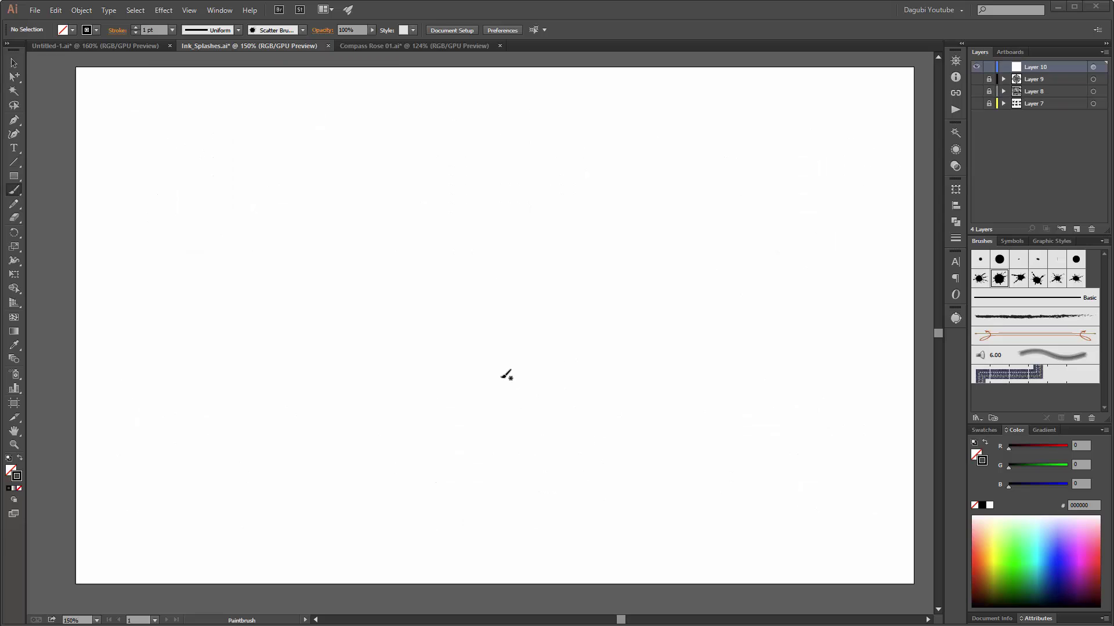
- Set the stroke weight to 5 pt and stamp three large overlapping splashes with the second splash brush in the artboard's centre
click(135, 27)
click(484, 299)
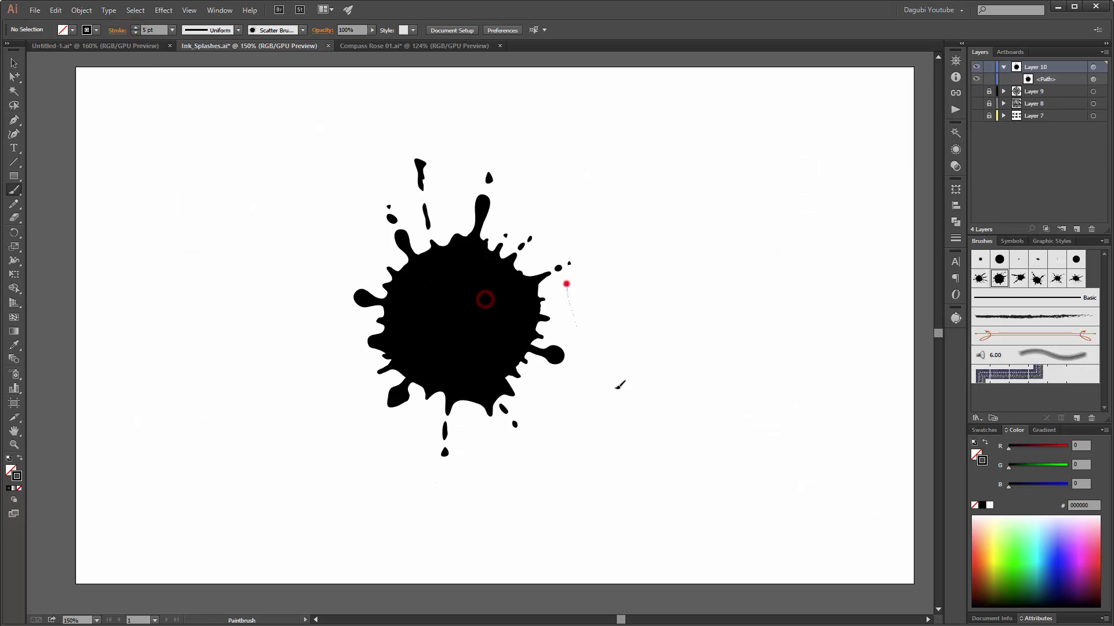
click(567, 280)
click(584, 368)
- Stamp large 5 pt splashes with the fourth splash brush at the right, left and lower-left edges of the ink shape
click(1036, 279)
click(633, 303)
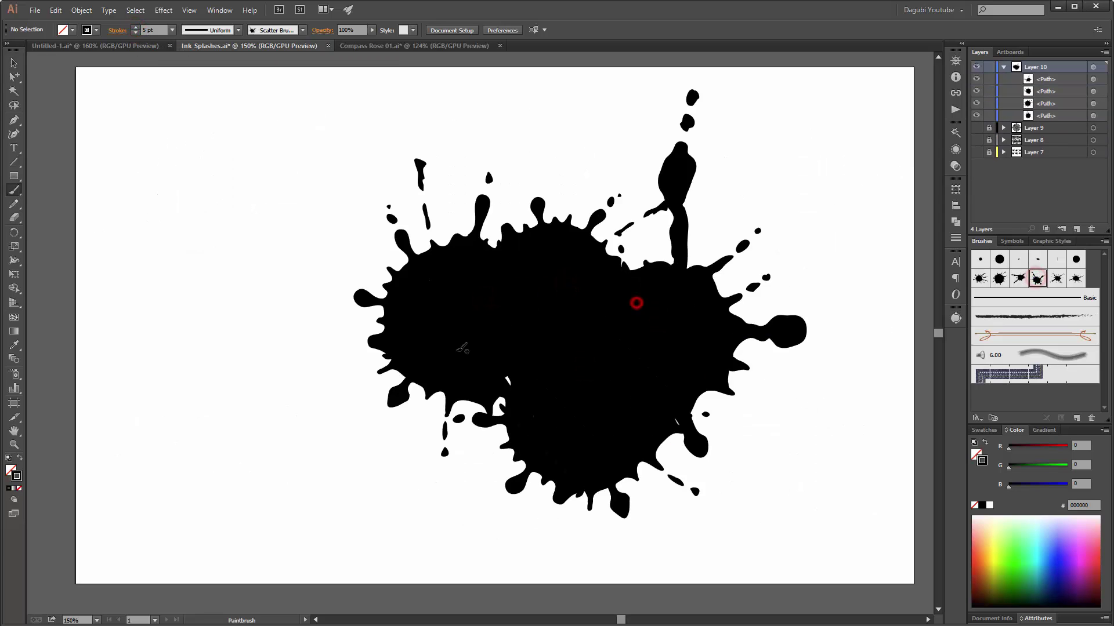
click(340, 333)
click(390, 388)
key(ctrl+z)
click(416, 377)
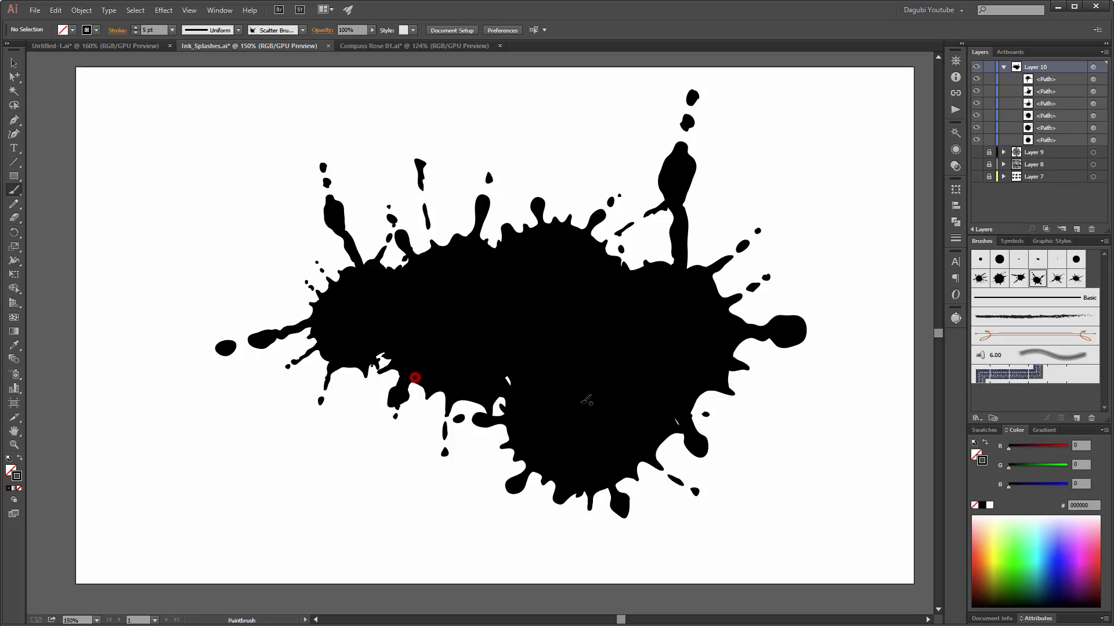
click(480, 412)
- Set the stroke weight to 2 pt and paint splashes with the second splash brush along the ink shape's upper edge
click(136, 34)
click(136, 33)
click(135, 34)
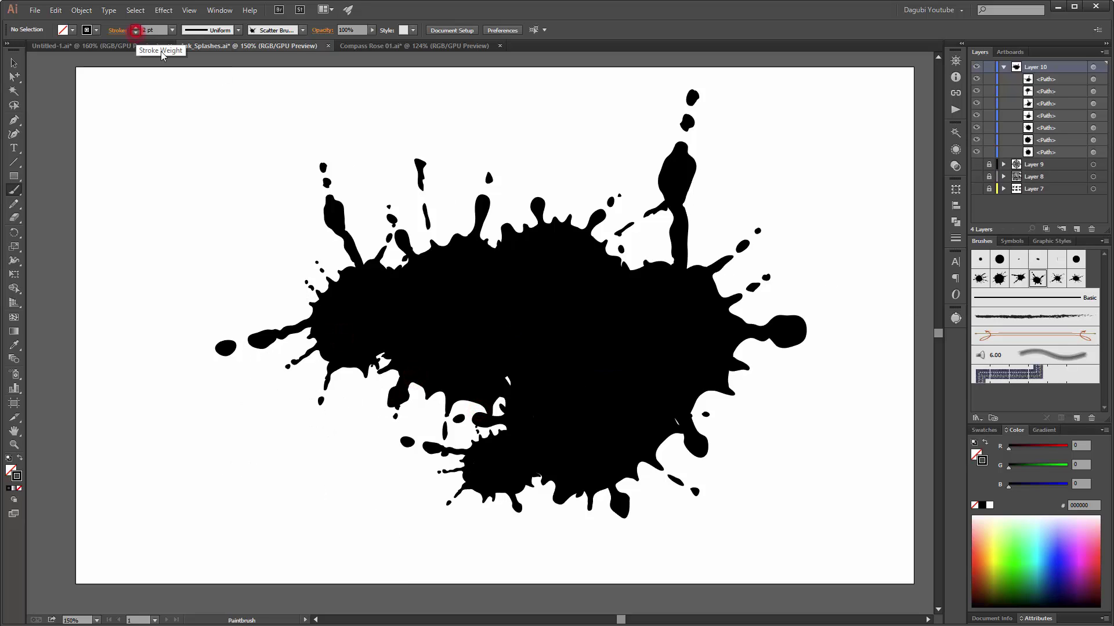
click(999, 278)
click(728, 278)
click(753, 271)
drag(706, 246, 616, 222)
drag(532, 250, 354, 258)
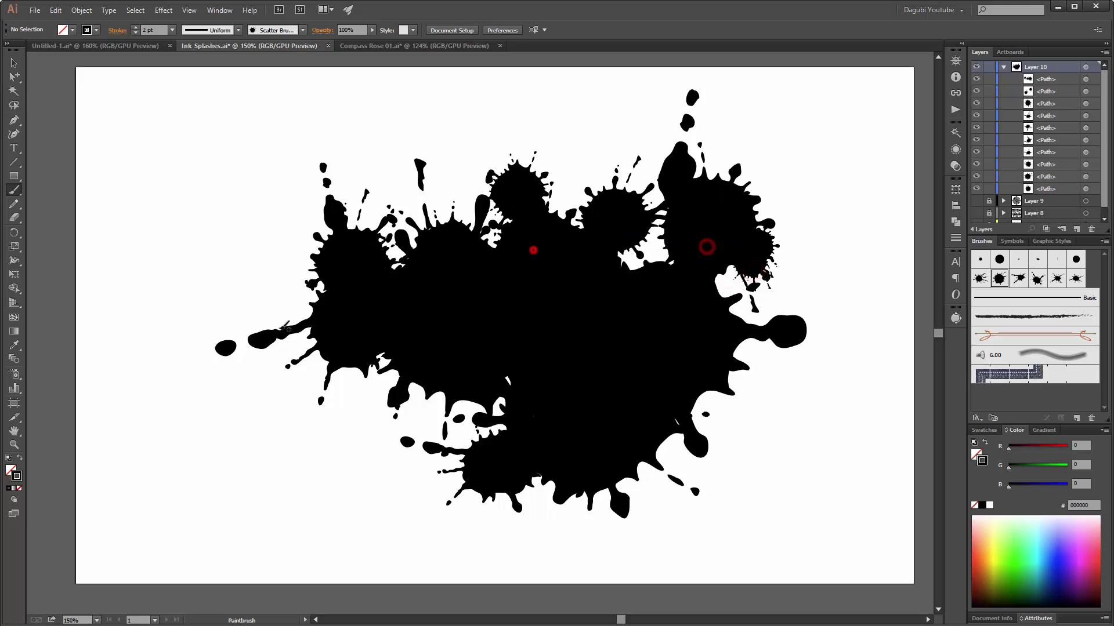
- Paint 2 pt splashes with the fifth splash brush along the ink shape's lower edge and at its left end
click(1057, 278)
drag(377, 367, 421, 409)
drag(469, 405, 342, 426)
drag(442, 423, 555, 404)
mouse_move(678, 418)
mouse_down()
mouse_move(752, 423)
mouse_move(641, 454)
mouse_up()
mouse_move(244, 282)
mouse_down()
mouse_move(250, 290)
mouse_move(286, 266)
mouse_up()
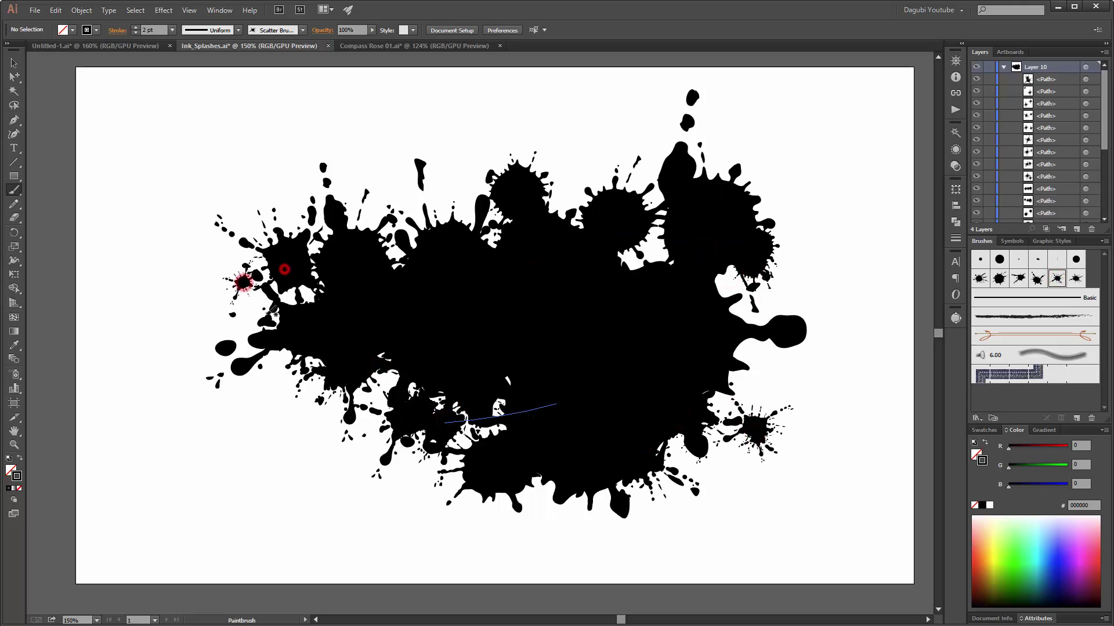
- Paint small splatters with the sixth splash brush outward from the ink shape's corners and lower edge, reducing the stroke weight to 1 pt
click(1075, 278)
mouse_move(196, 158)
mouse_down()
mouse_move(307, 218)
mouse_move(396, 217)
mouse_up()
drag(741, 307, 806, 263)
drag(698, 418, 847, 494)
drag(572, 430, 323, 472)
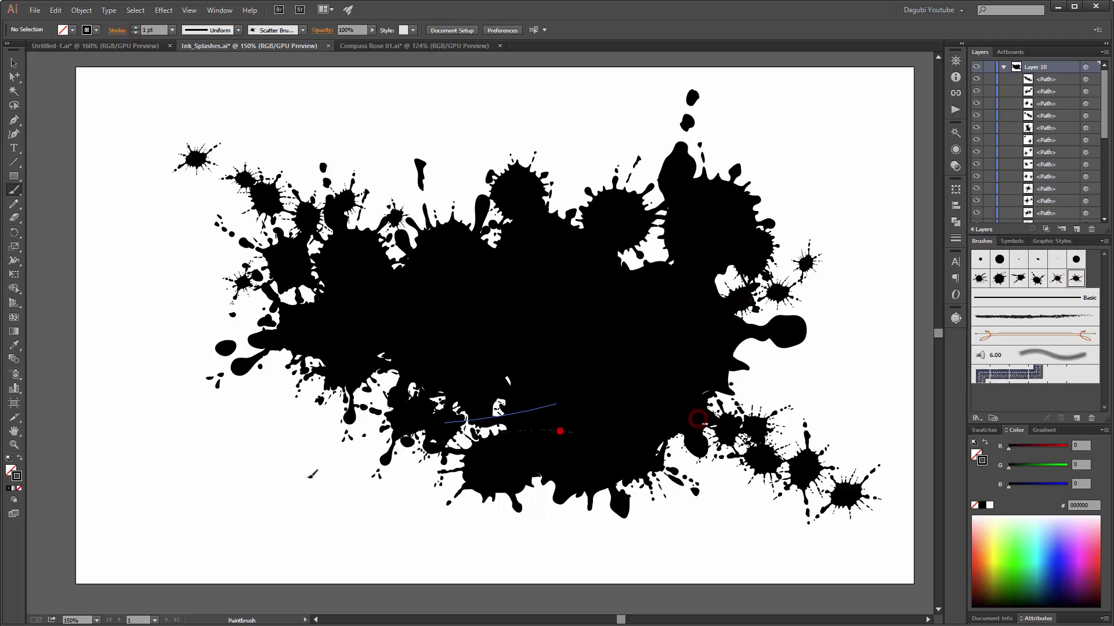
drag(437, 387, 290, 441)
click(356, 374)
- Choose another stroke weight and scatter splashes with the first splash brush around the upper part of the ink shape
click(172, 30)
click(180, 41)
click(980, 279)
drag(784, 174, 773, 237)
drag(588, 156, 528, 152)
drag(447, 185, 394, 183)
drag(238, 110, 261, 123)
click(197, 204)
- Add strokes with the fifth splash brush on the right side and the fourth splash brush across the upper and left areas
click(1056, 278)
drag(789, 375, 757, 369)
click(1037, 279)
drag(808, 232, 772, 267)
drag(522, 207, 343, 179)
drag(390, 226, 473, 224)
drag(497, 265, 331, 264)
drag(385, 350, 206, 467)
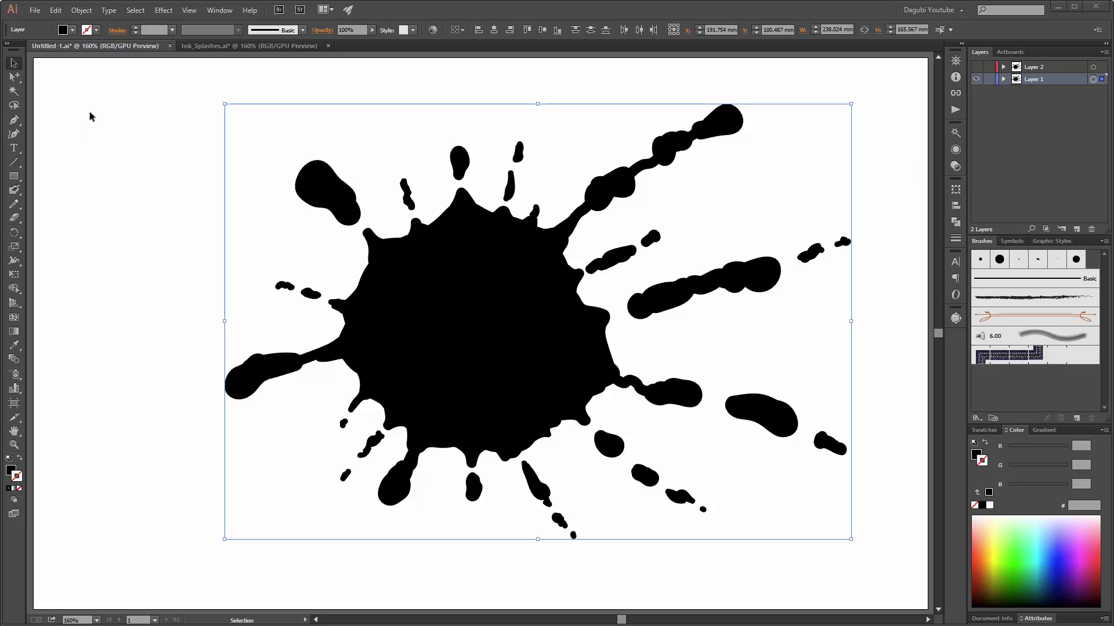
- Try simplifying the selected splash paths with a curve precision of 83%
click(81, 10)
mouse_move(130, 244)
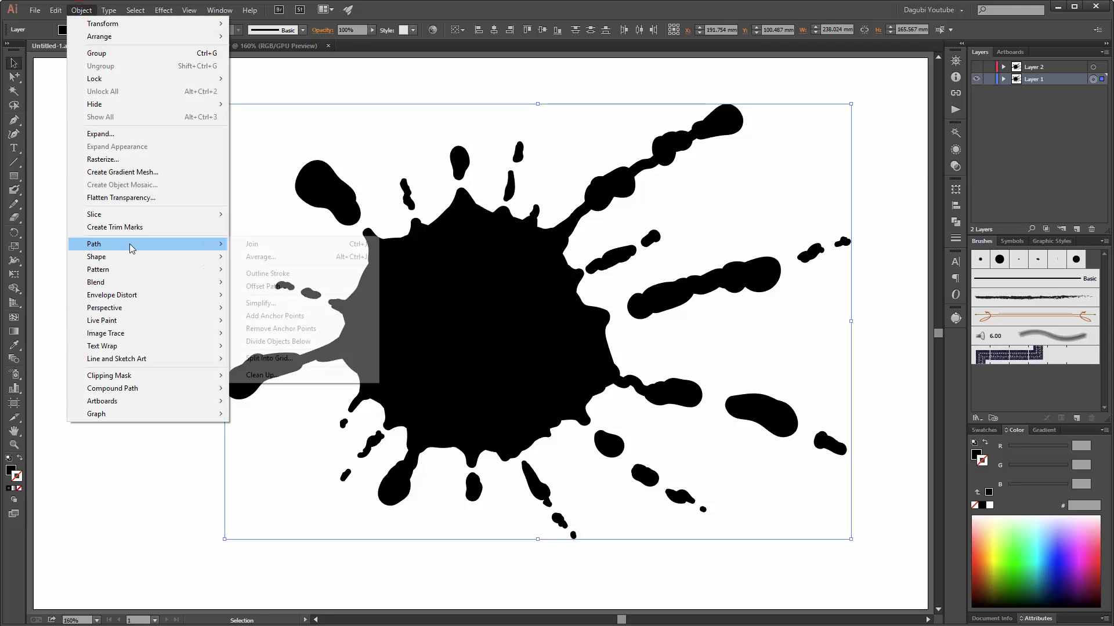
click(267, 303)
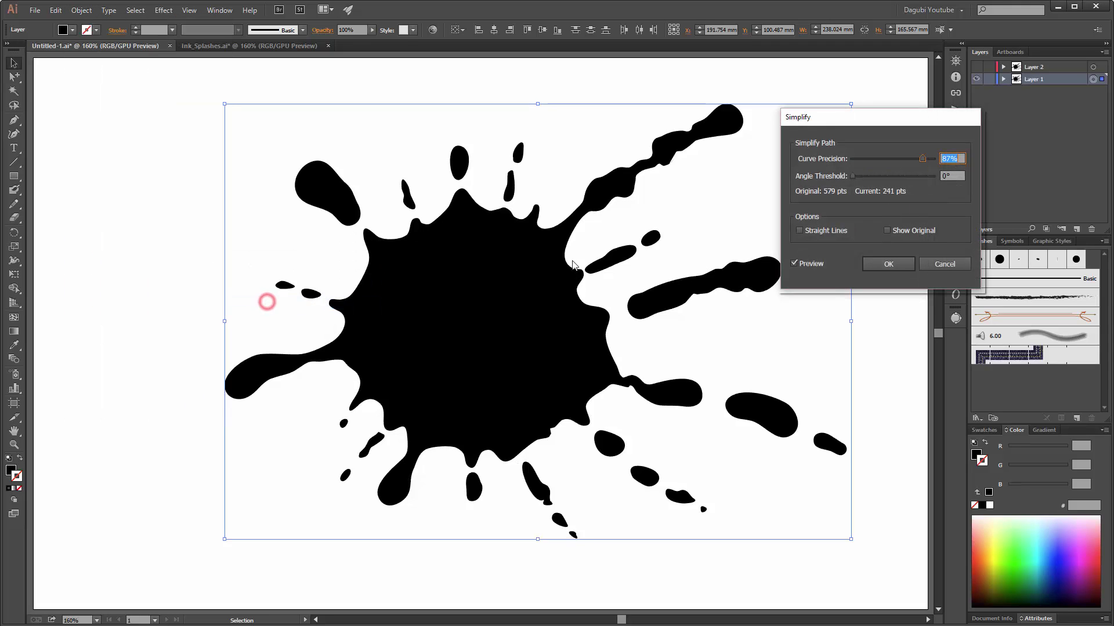
drag(844, 119, 883, 94)
mouse_move(958, 132)
mouse_down()
mouse_move(906, 129)
mouse_move(956, 129)
mouse_up()
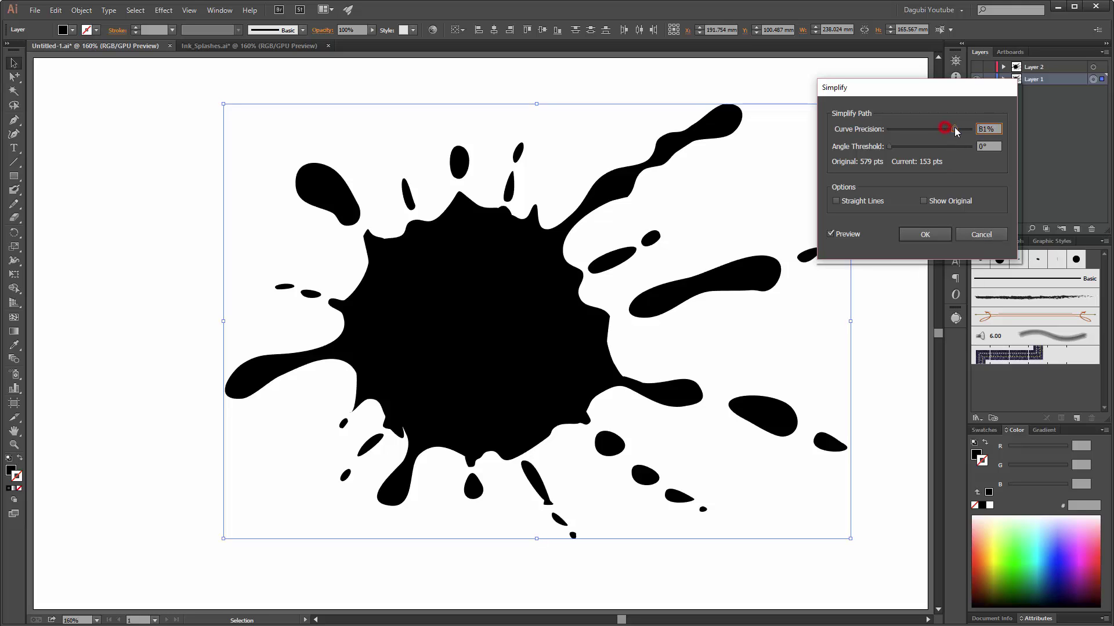
click(940, 235)
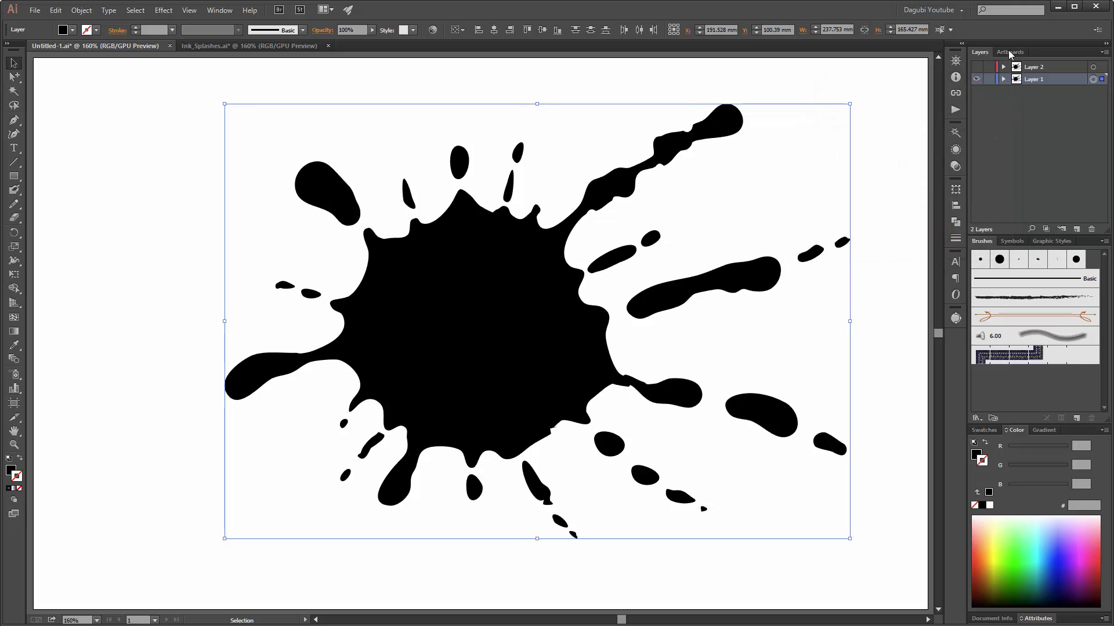
- Undo the path simplification of the splash
click(81, 10)
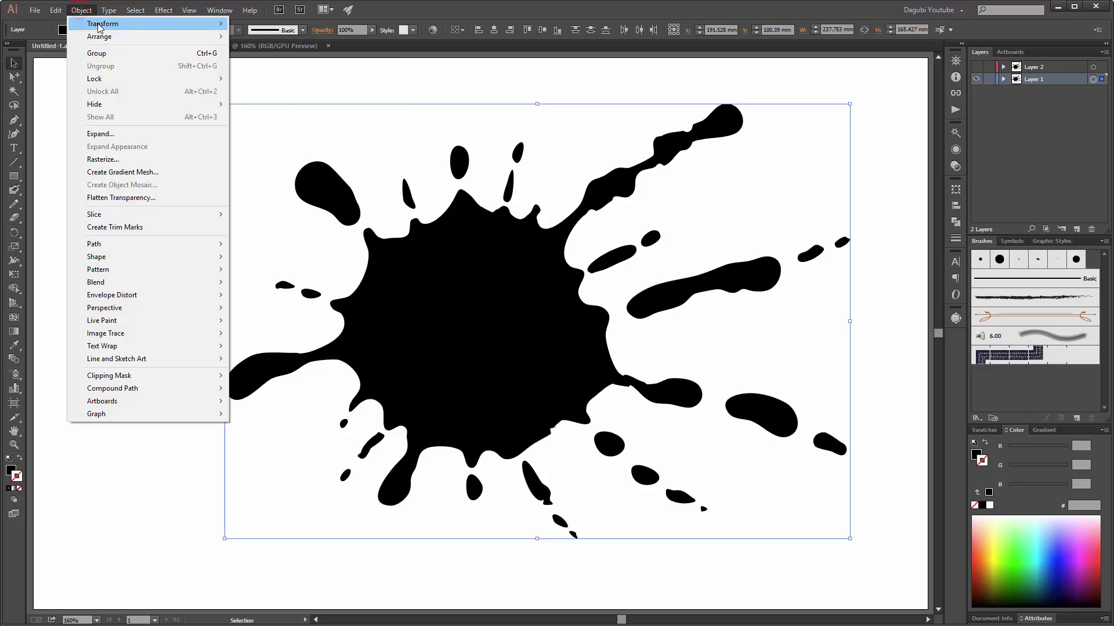
click(67, 14)
click(56, 11)
click(65, 21)
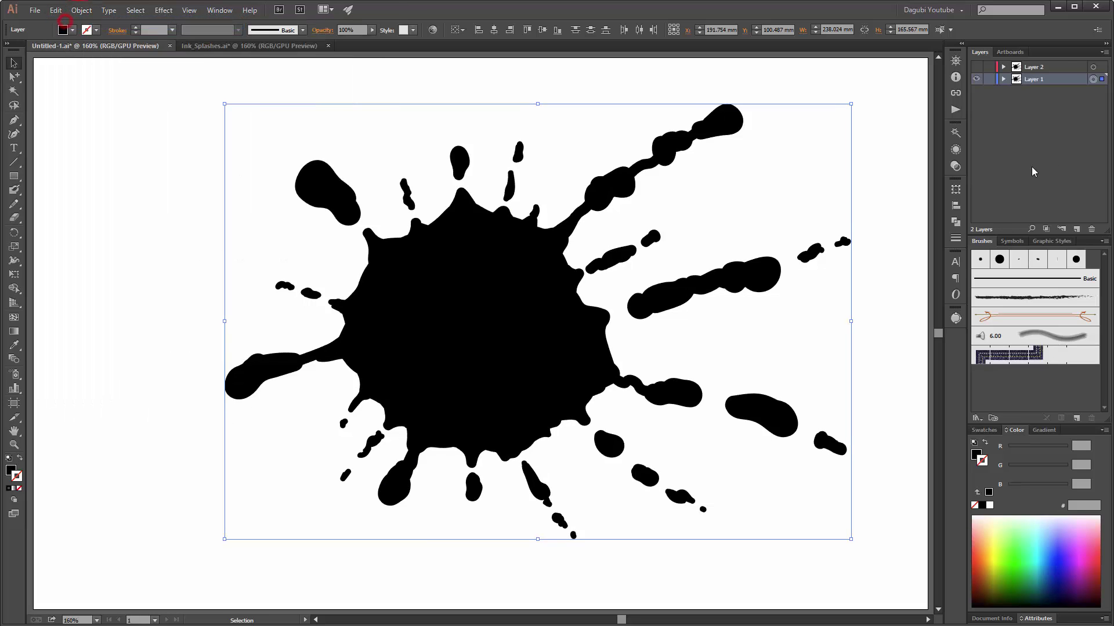
- Expand Layer 1 and toggle the visibility of individual paths to examine the separate pieces of the splash
click(1003, 79)
drag(1103, 95, 1107, 162)
drag(14, 195, 69, 206)
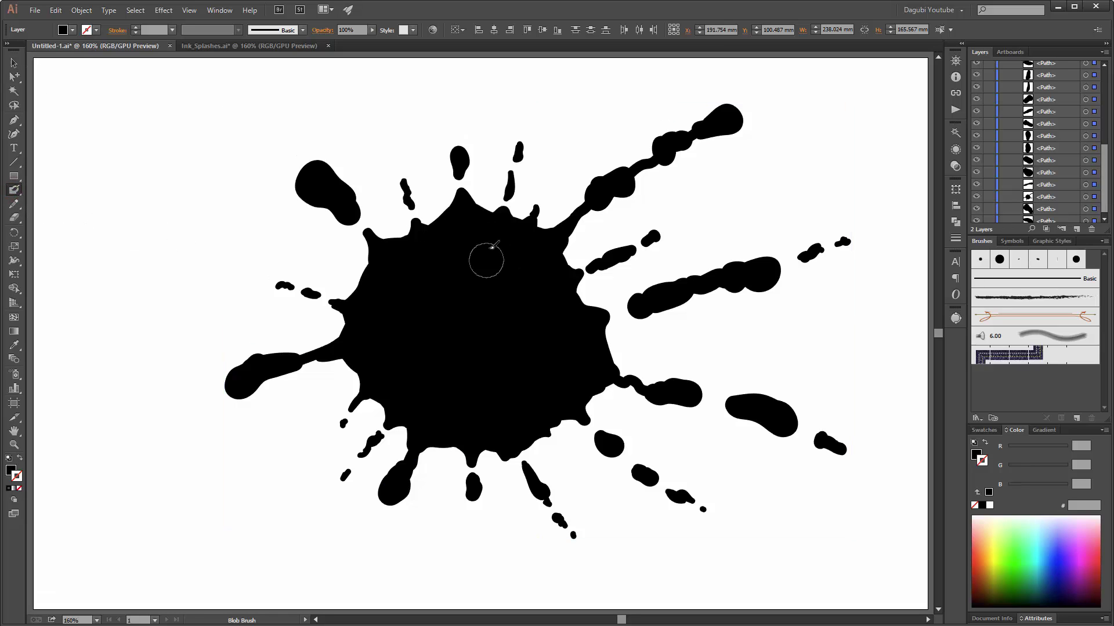
click(975, 99)
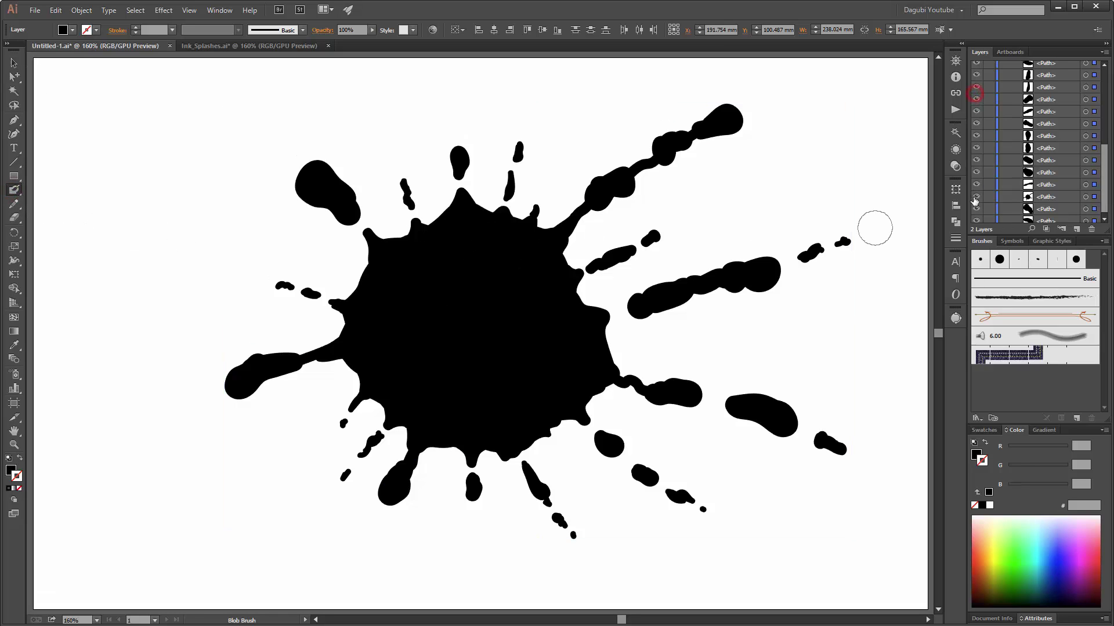
click(976, 160)
click(975, 135)
click(975, 124)
drag(977, 93, 976, 75)
drag(976, 124, 976, 75)
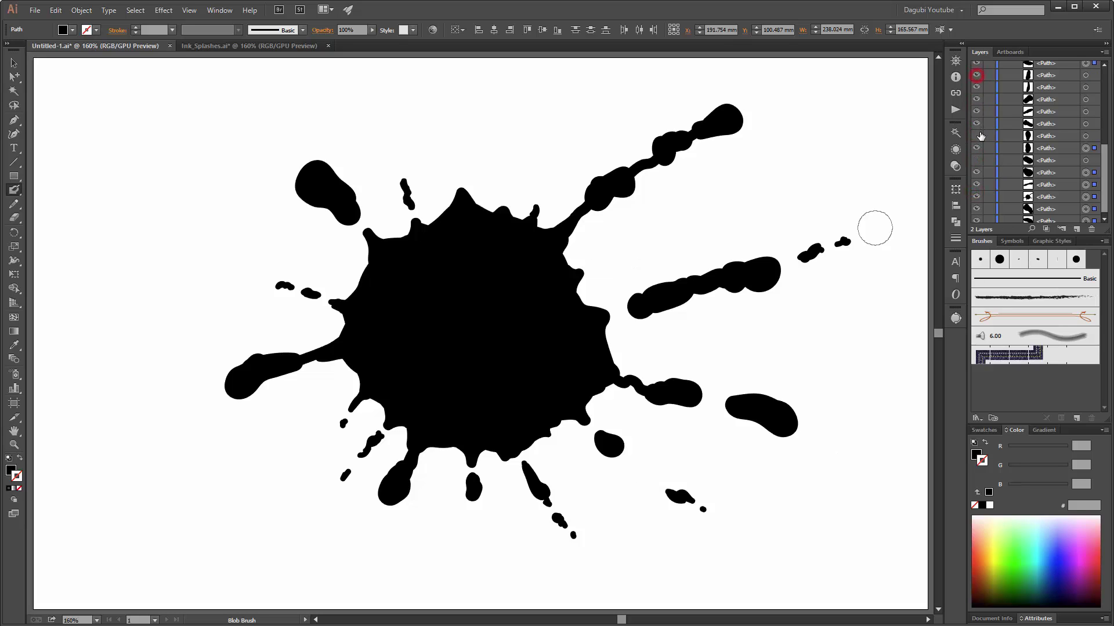
click(977, 135)
click(976, 160)
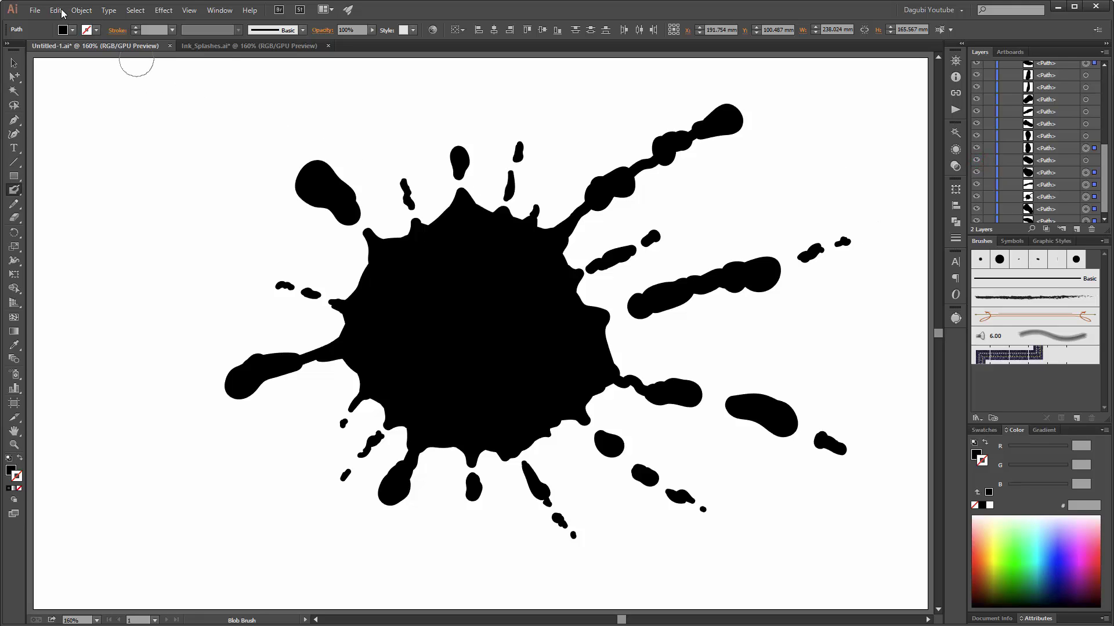
- Select everything on Layer 1 and simplify the splash paths with a curve precision of 89%
click(81, 10)
drag(1105, 153, 1105, 84)
click(1084, 80)
click(82, 10)
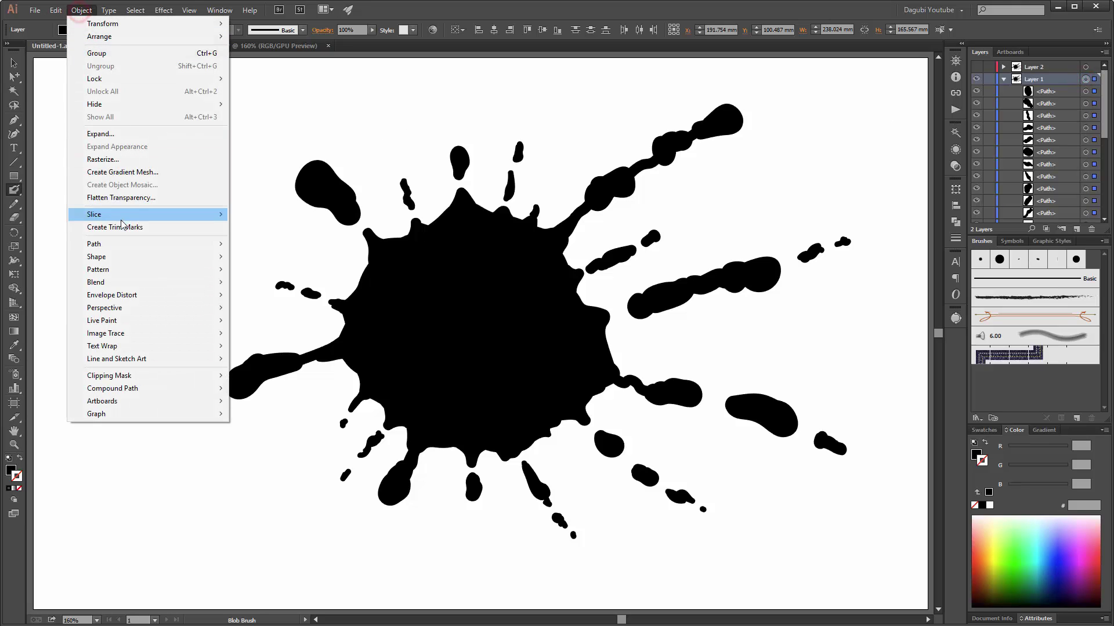
mouse_move(116, 245)
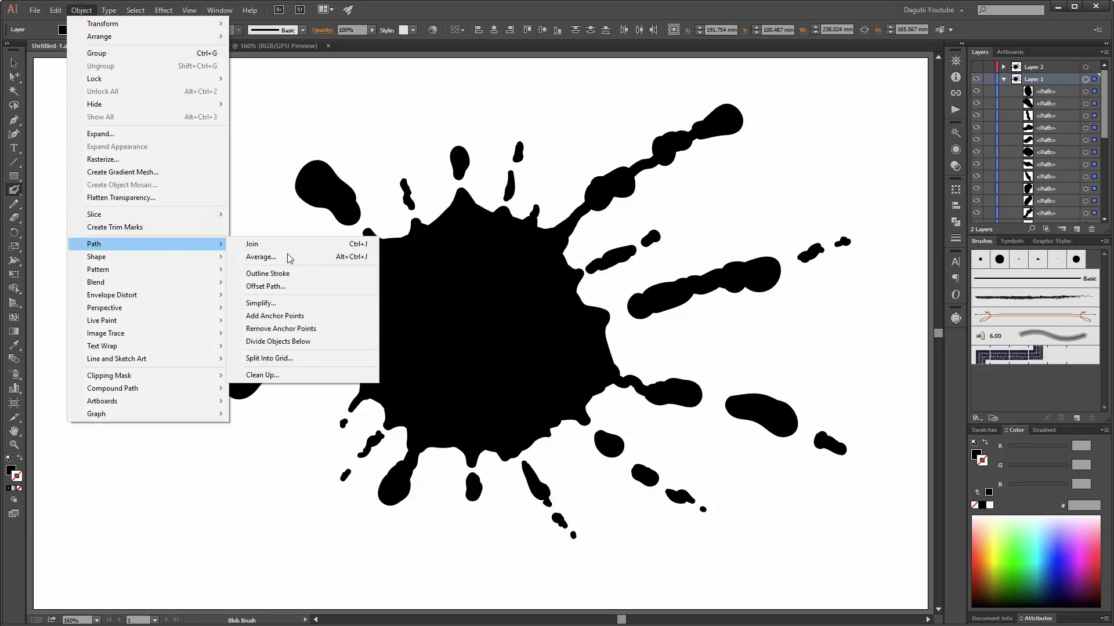
click(266, 304)
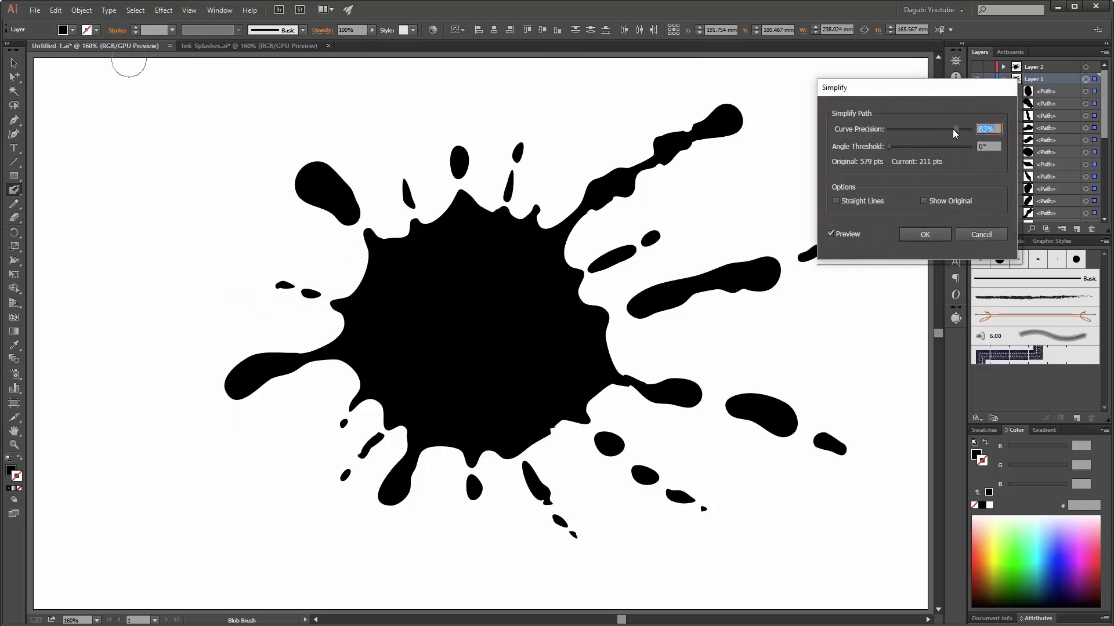
mouse_move(939, 129)
mouse_down()
mouse_move(964, 129)
mouse_move(952, 131)
mouse_up()
drag(938, 93, 933, 94)
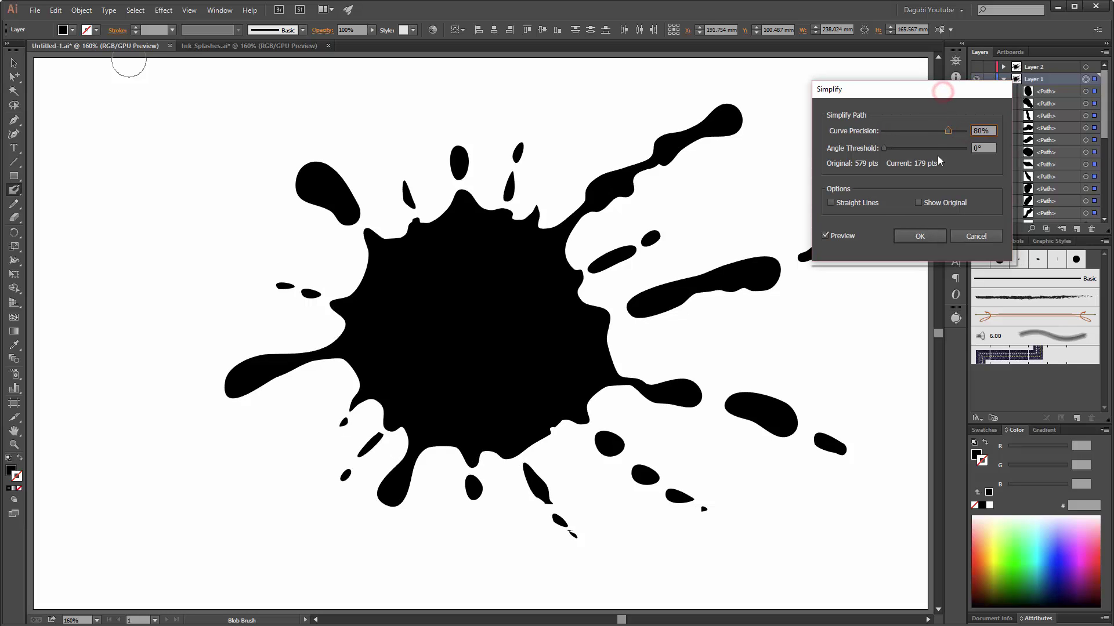
drag(953, 131, 956, 131)
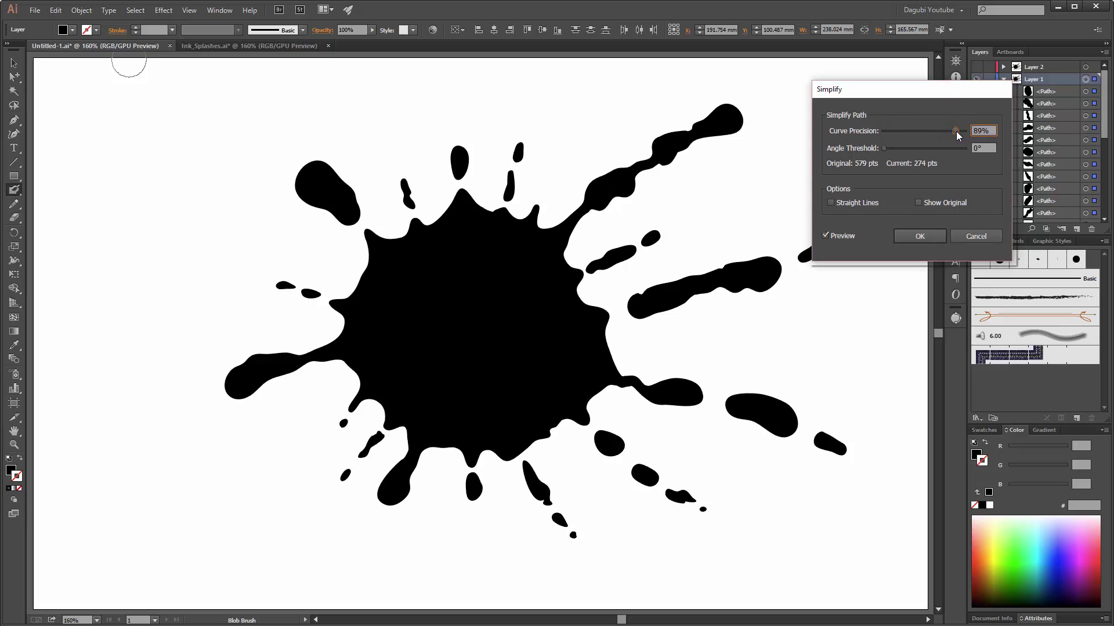
click(926, 236)
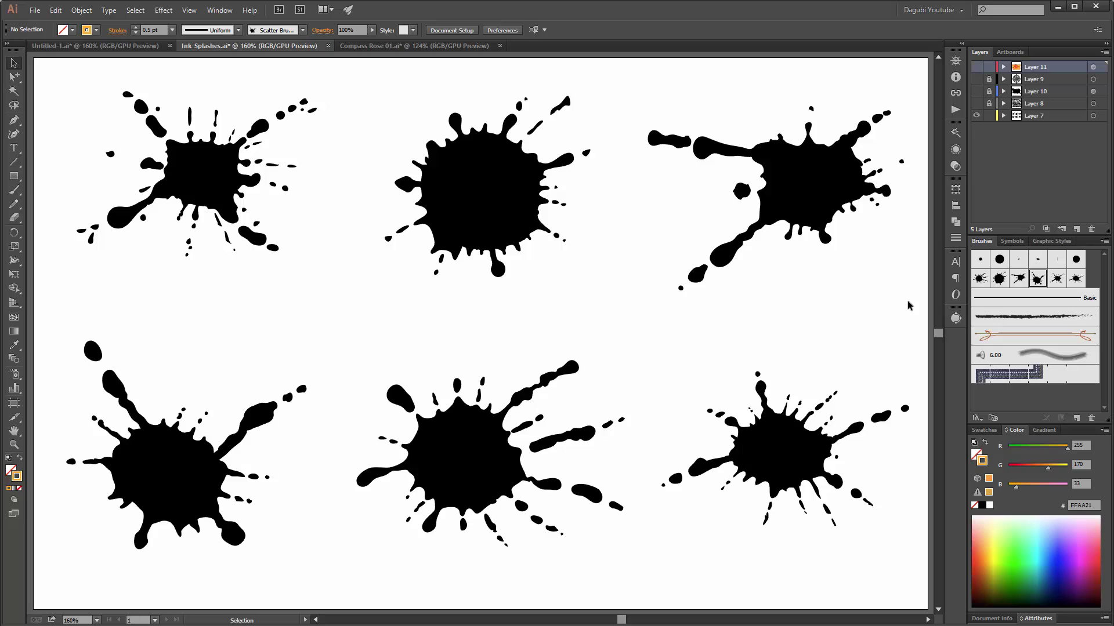
- Select the lower-right splash on Layer 7, scale it down to about 42 × 26 mm and move it slightly up
click(14, 76)
drag(658, 352, 917, 596)
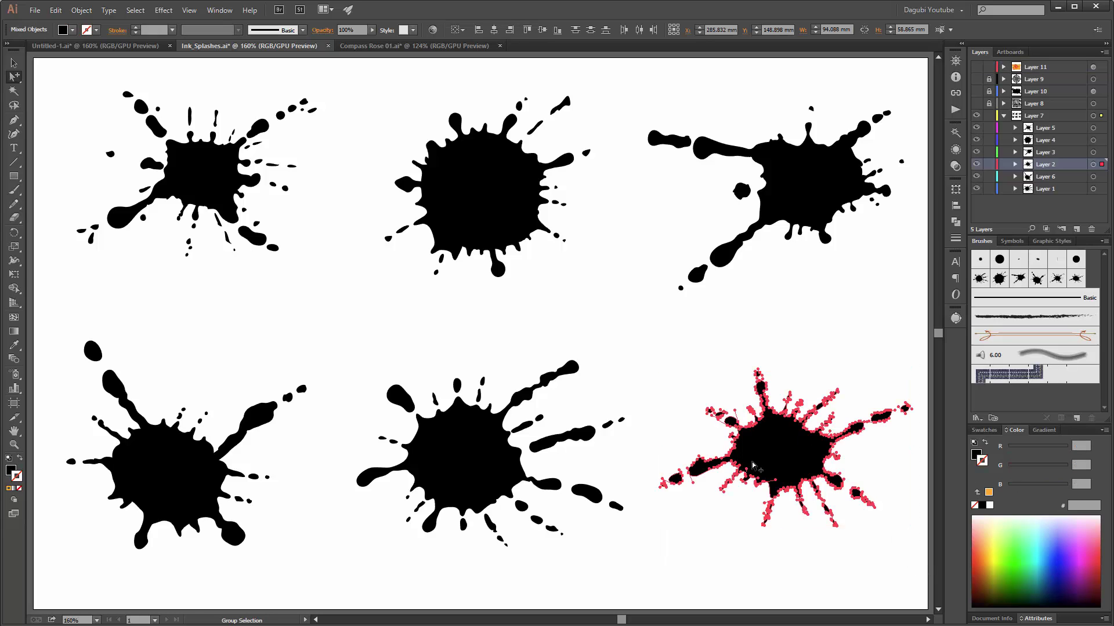
key(e)
drag(662, 525, 798, 441)
drag(851, 409, 802, 399)
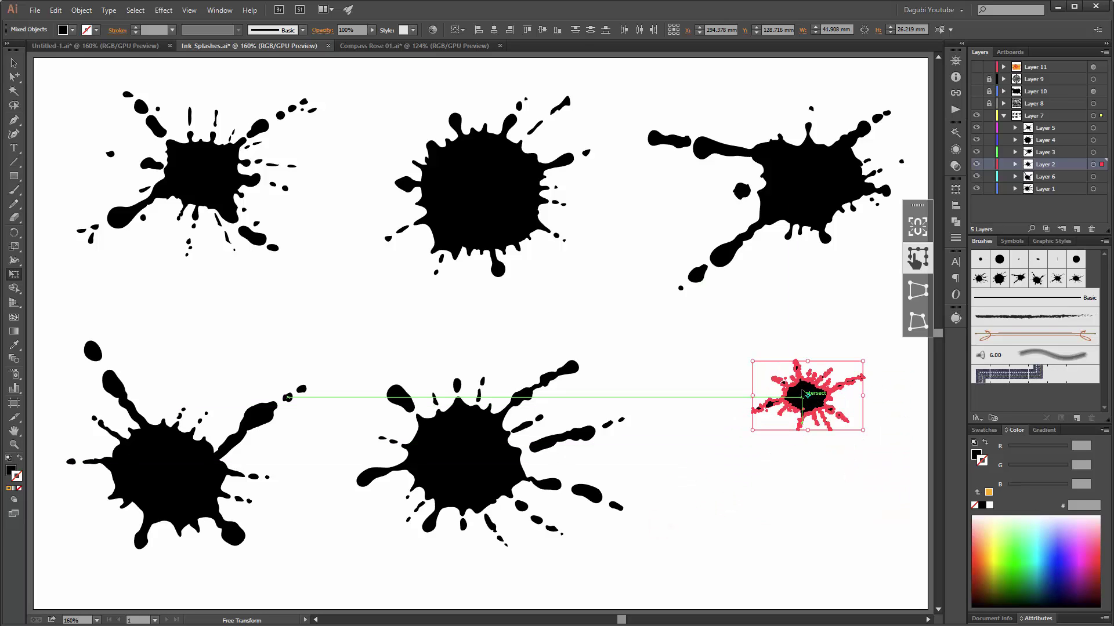
- Start a new scatter brush from the selected splash and set its colorization method to Tints
click(1104, 241)
click(1003, 245)
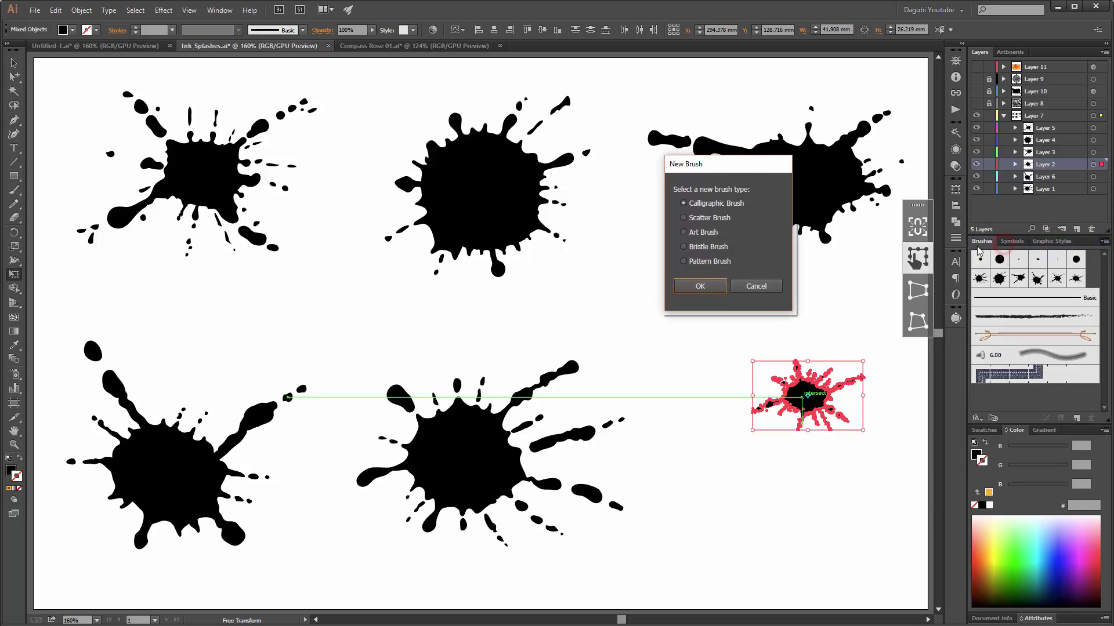
click(696, 219)
click(703, 285)
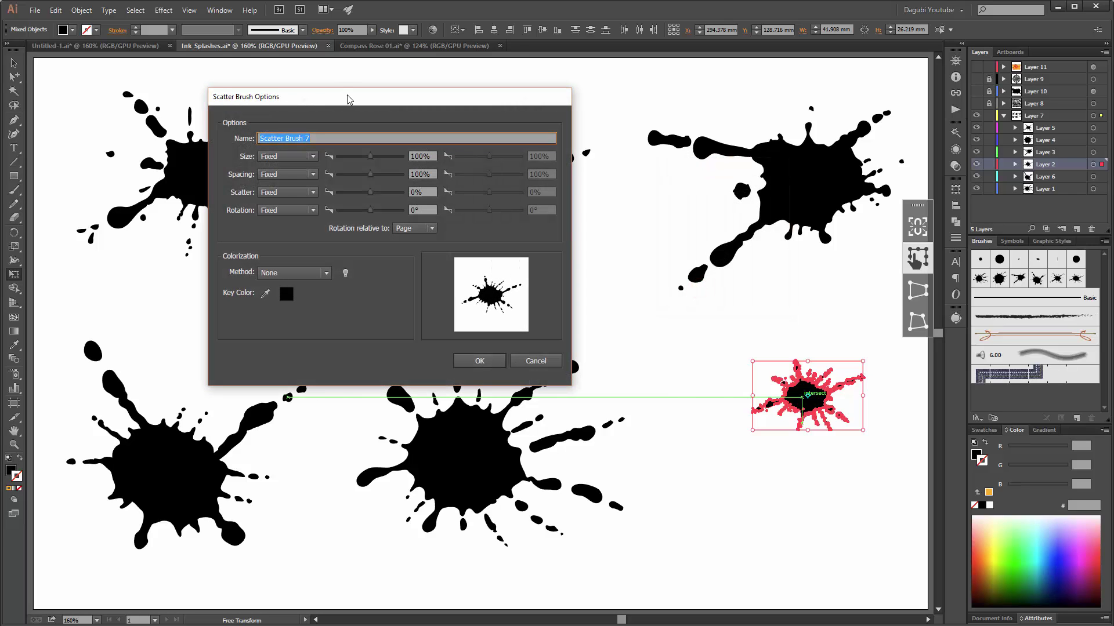
drag(350, 99, 492, 117)
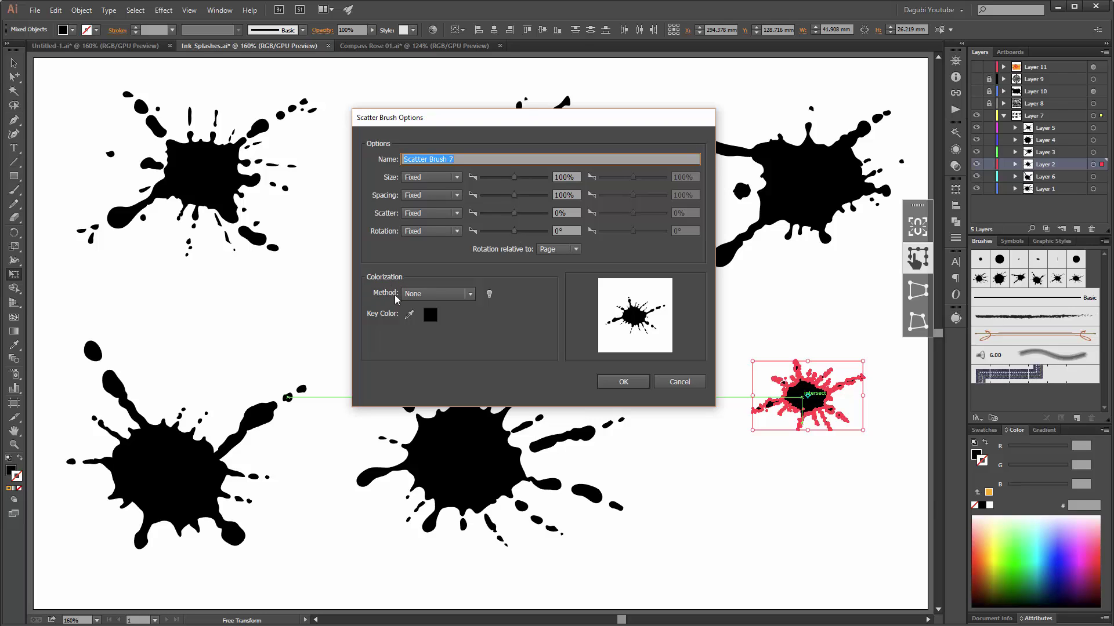
click(427, 293)
click(445, 318)
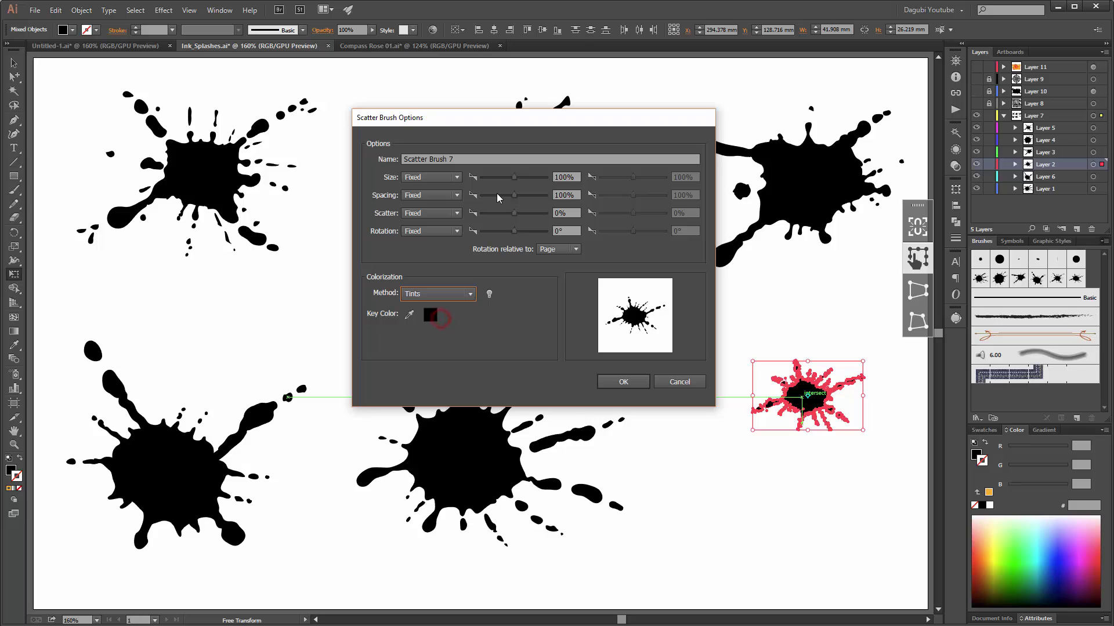
- Set the scatter brush's size, spacing, scatter and rotation to Random and accept the options
click(423, 177)
click(425, 203)
click(430, 194)
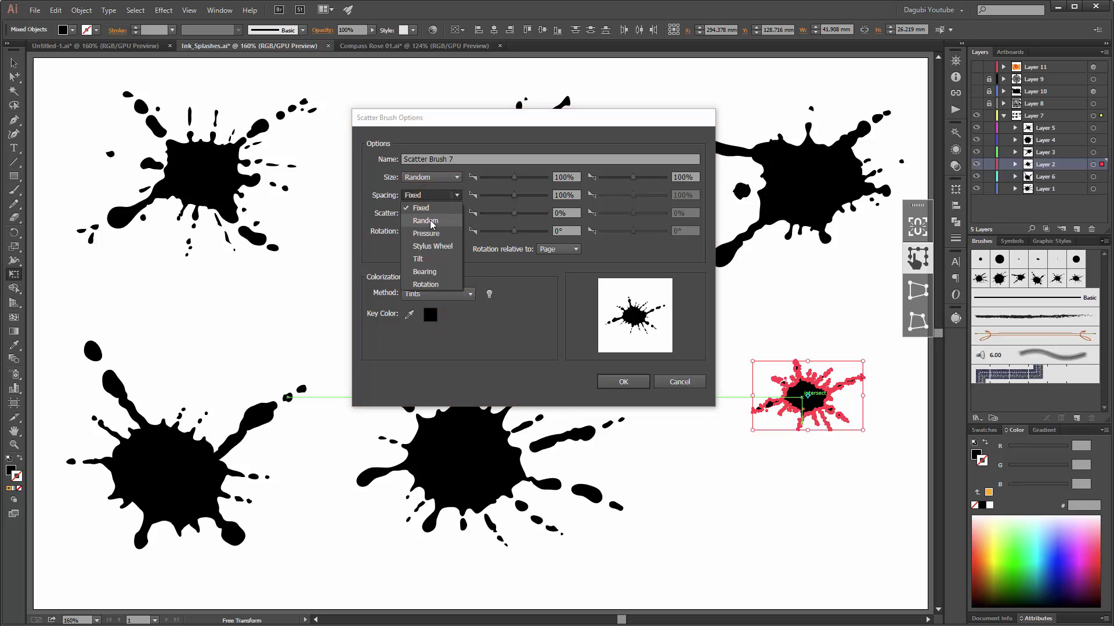
click(426, 221)
click(430, 213)
click(432, 238)
click(431, 231)
click(426, 255)
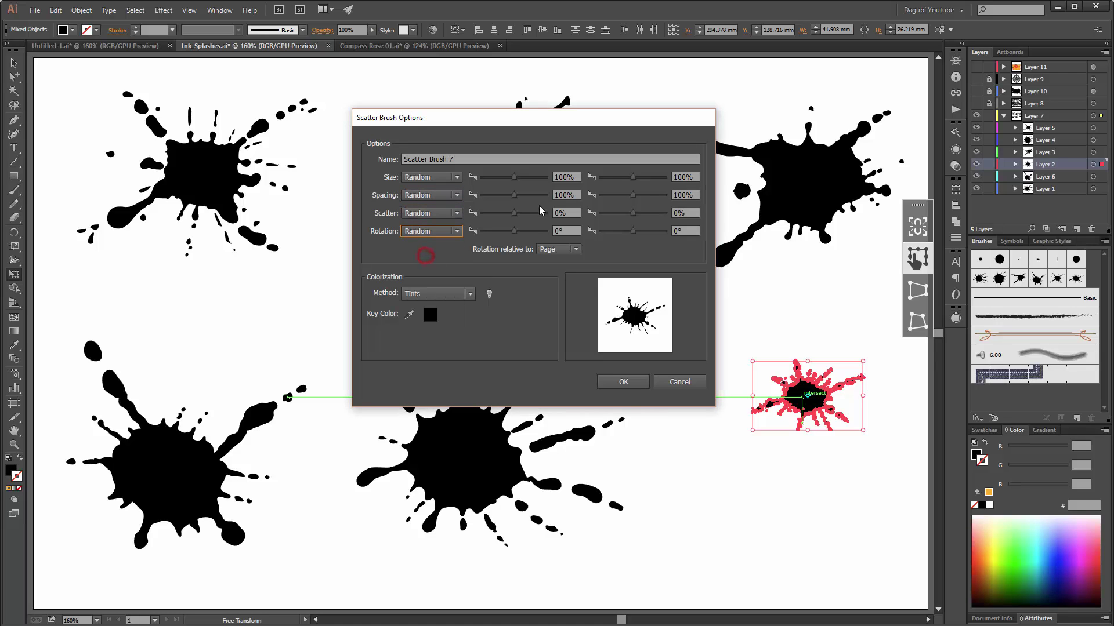
click(624, 382)
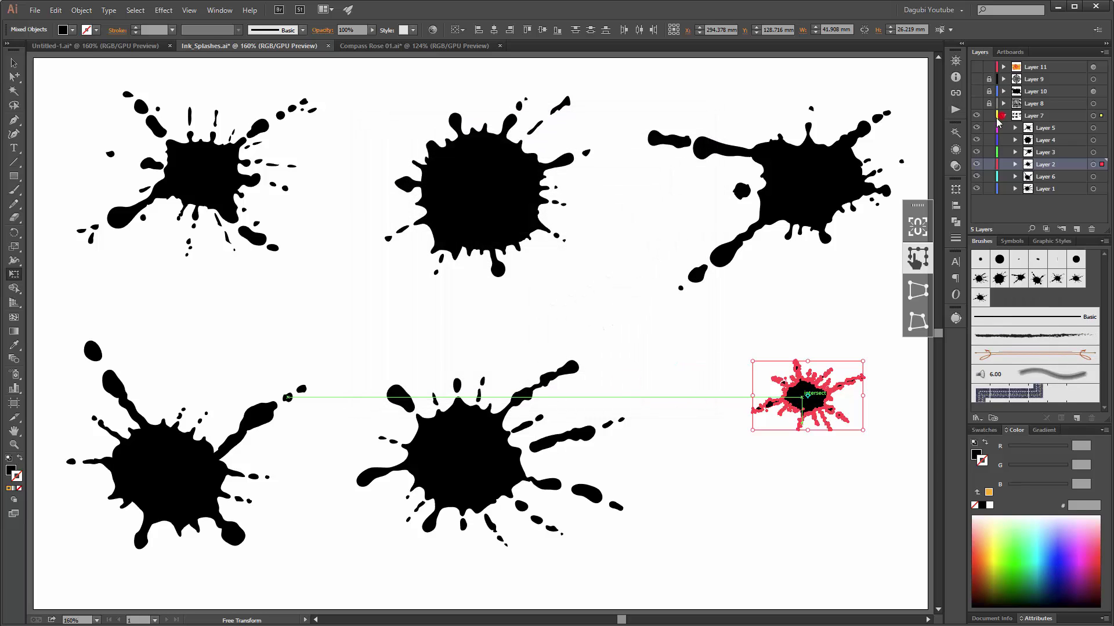
- Hide Layer 7 and add a new layer above it, ready for the Paintbrush tool
click(1002, 115)
click(976, 116)
click(1076, 229)
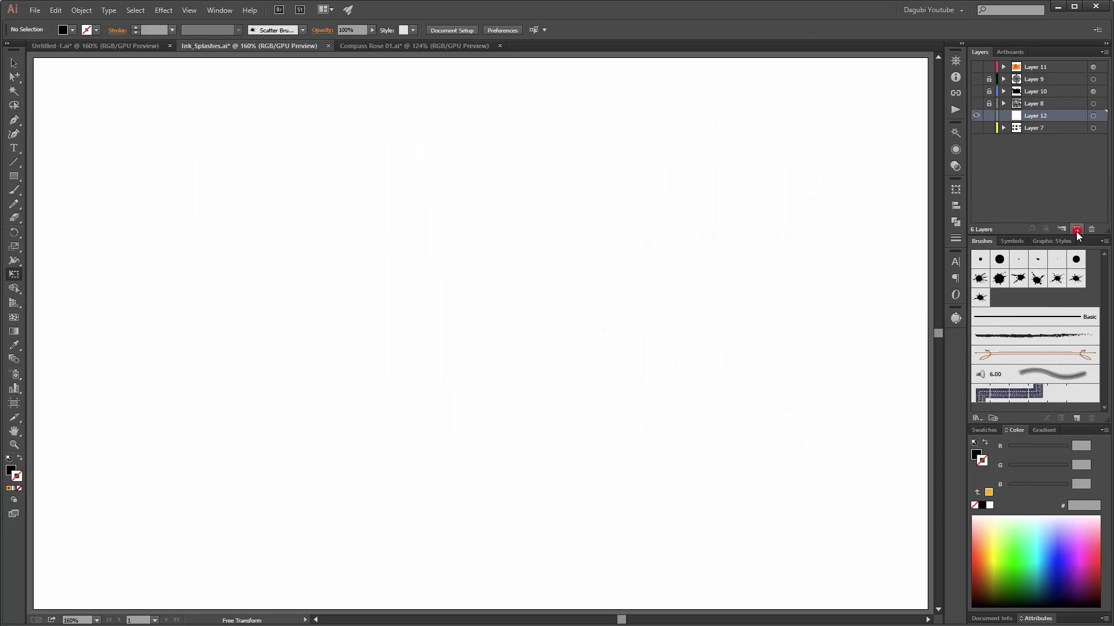
click(16, 192)
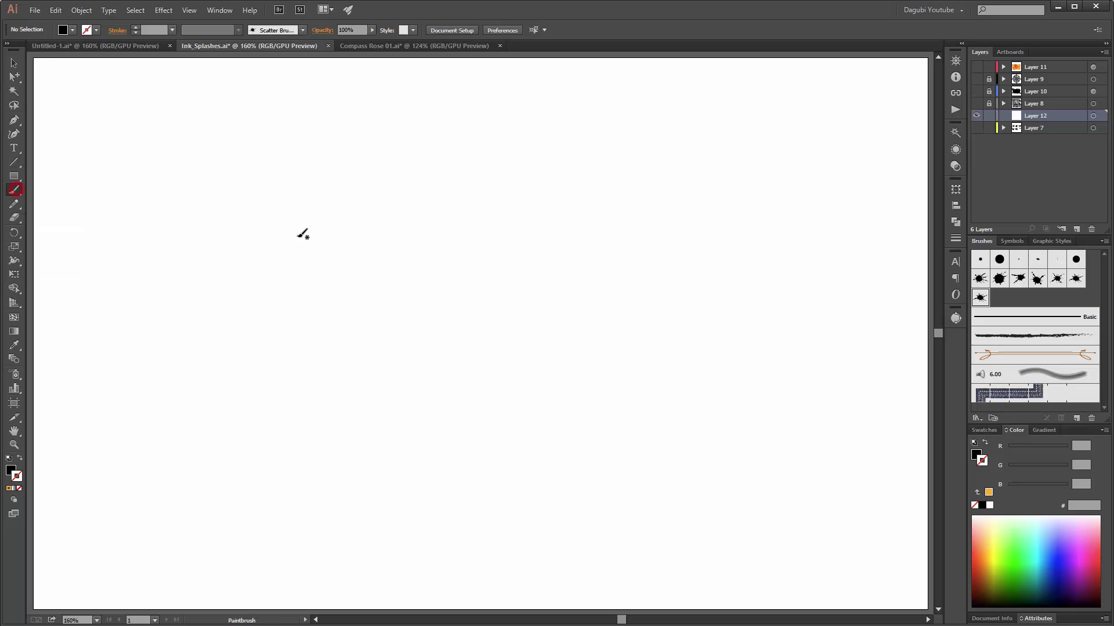
- Paint a horizontal stroke across Layer 12 with the new splash scatter brush and open that brush's options clear of the artwork
click(980, 297)
mouse_move(266, 291)
mouse_down()
mouse_move(671, 298)
mouse_move(775, 284)
mouse_up()
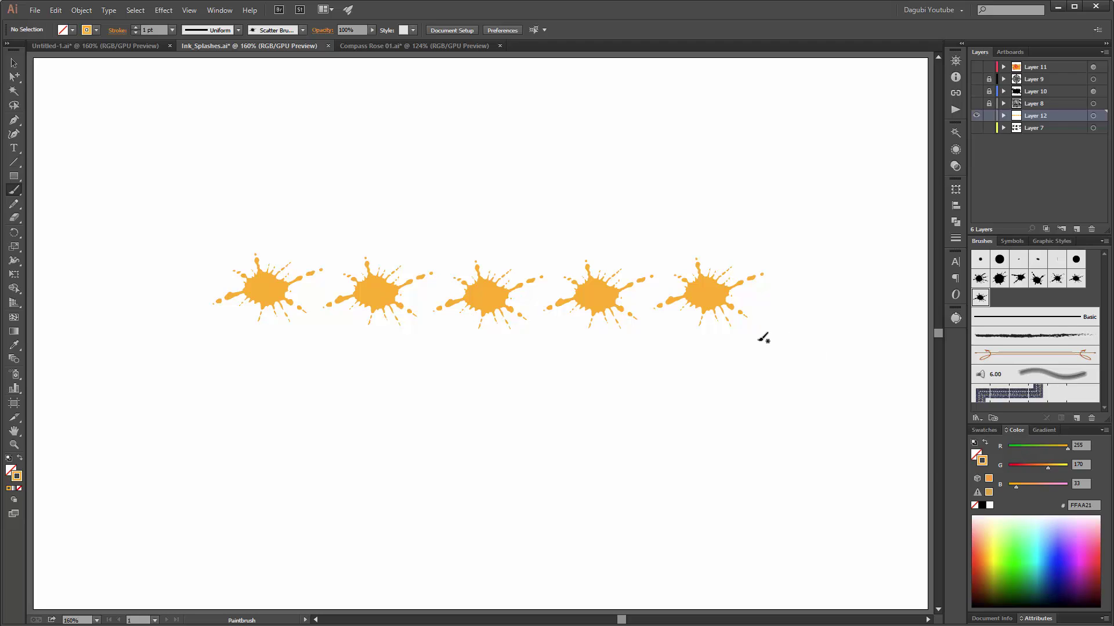
double_click(980, 299)
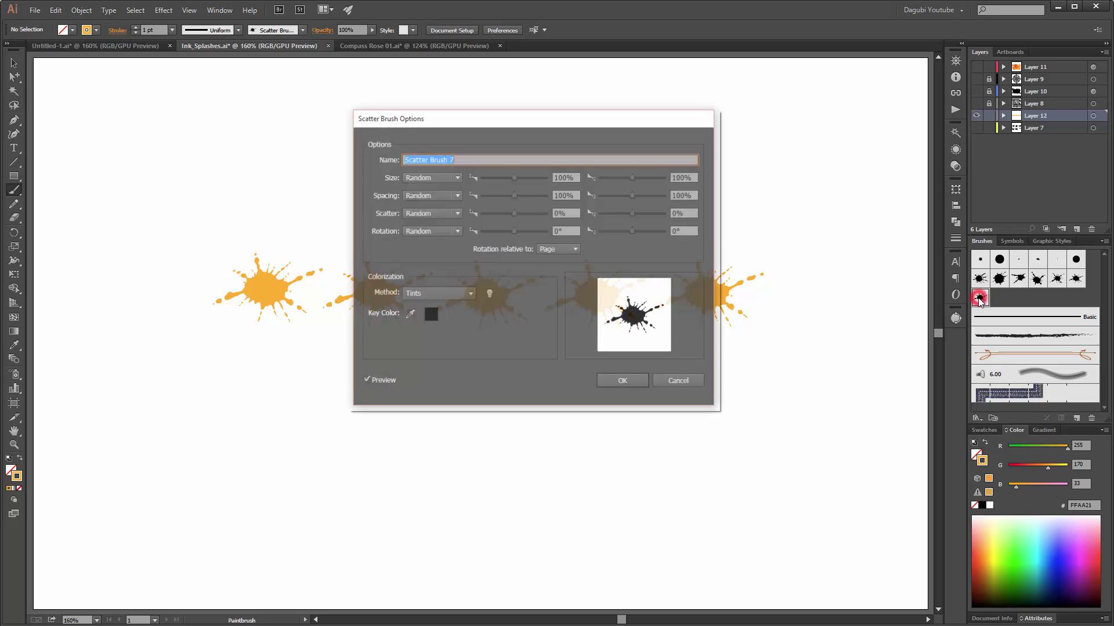
mouse_move(582, 117)
mouse_down()
mouse_move(880, 277)
mouse_move(935, 119)
mouse_move(905, 292)
mouse_move(569, 361)
mouse_move(561, 376)
mouse_up()
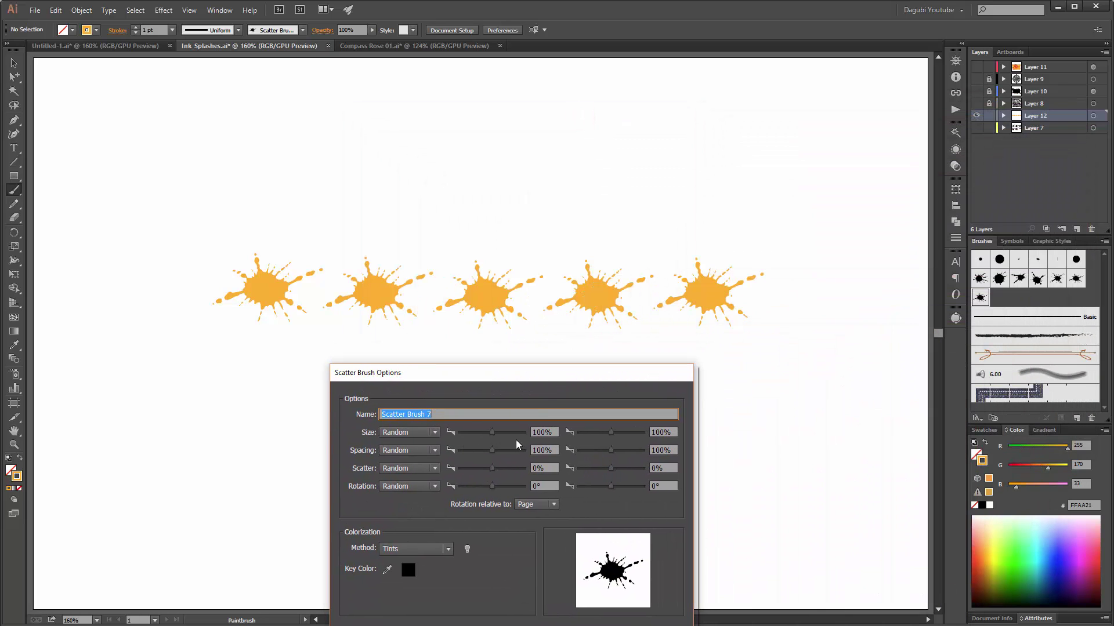
- Set the scatter brush's random size range to 48%–216% and its spacing range to 41%–133%
drag(493, 432, 474, 433)
drag(610, 436, 615, 436)
click(481, 450)
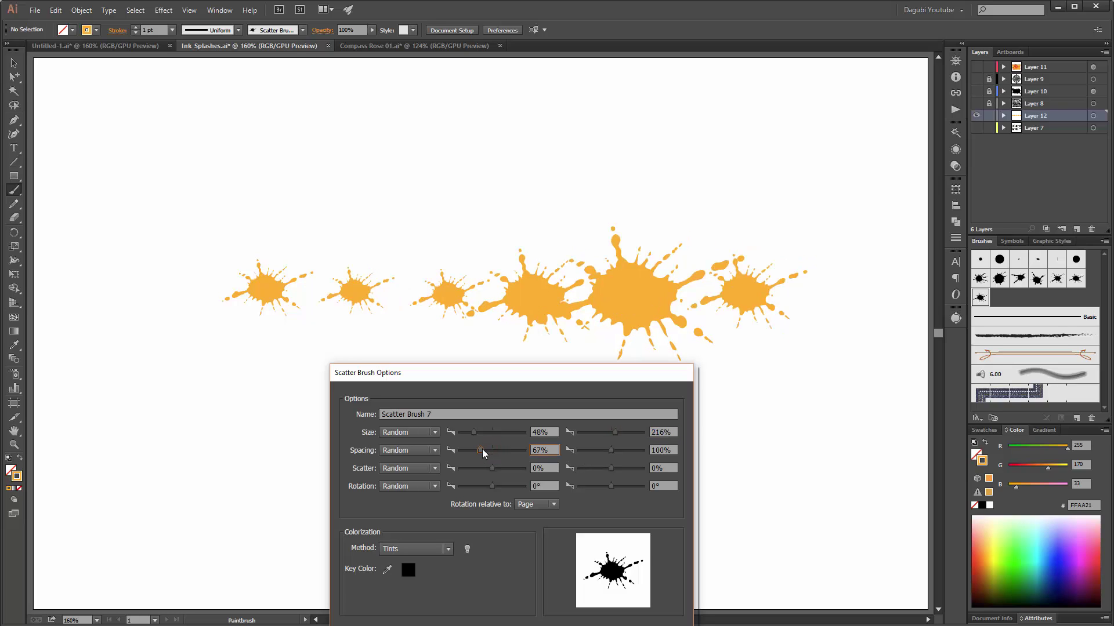
drag(471, 450, 471, 450)
click(611, 450)
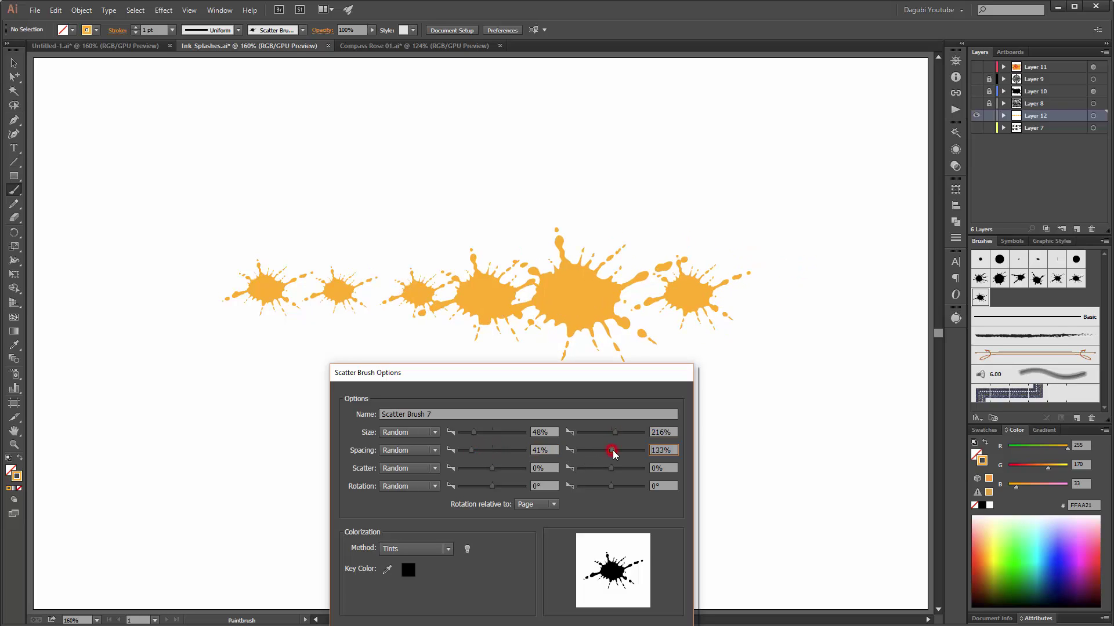
- Set the scatter range to -55%–147% and the rotation range to -116°–122°, and apply the changes to the existing stroke
click(493, 468)
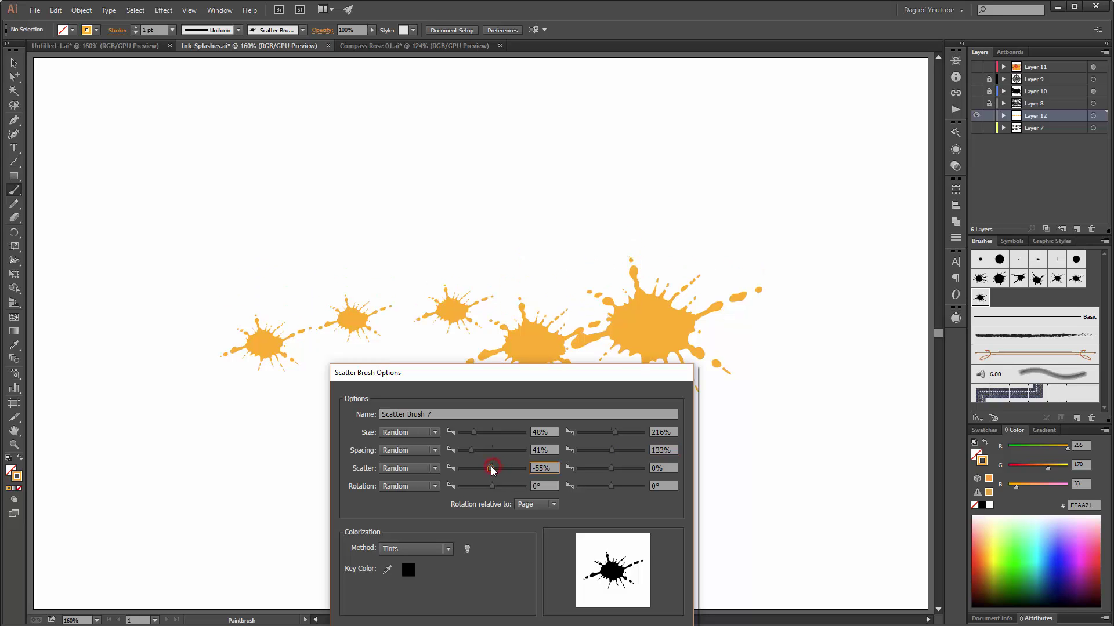
click(615, 468)
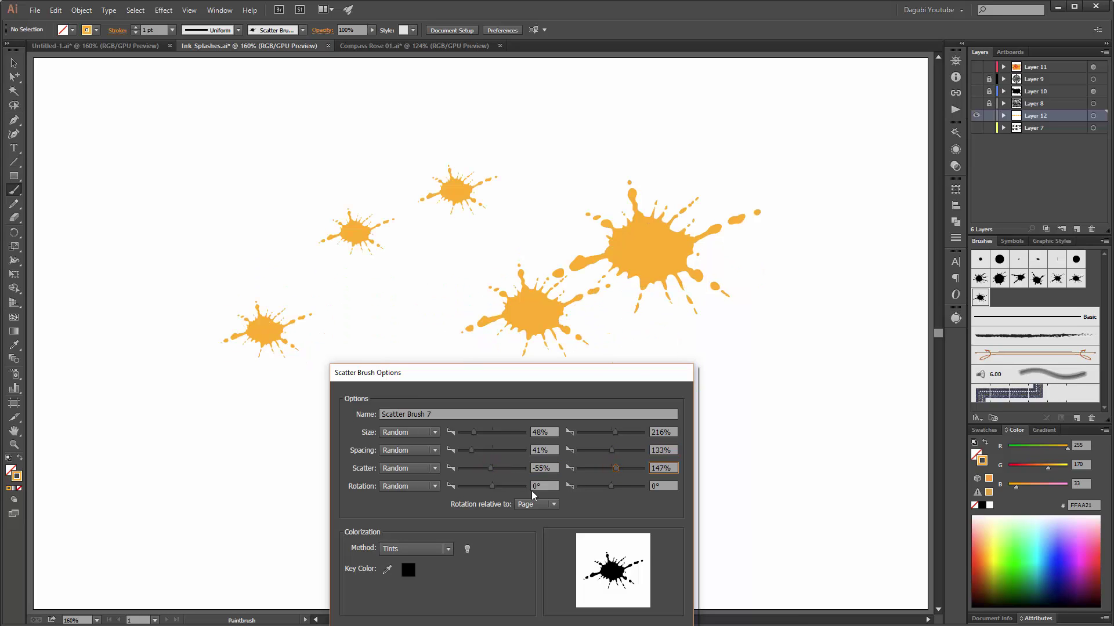
drag(493, 488, 472, 488)
drag(614, 488, 636, 491)
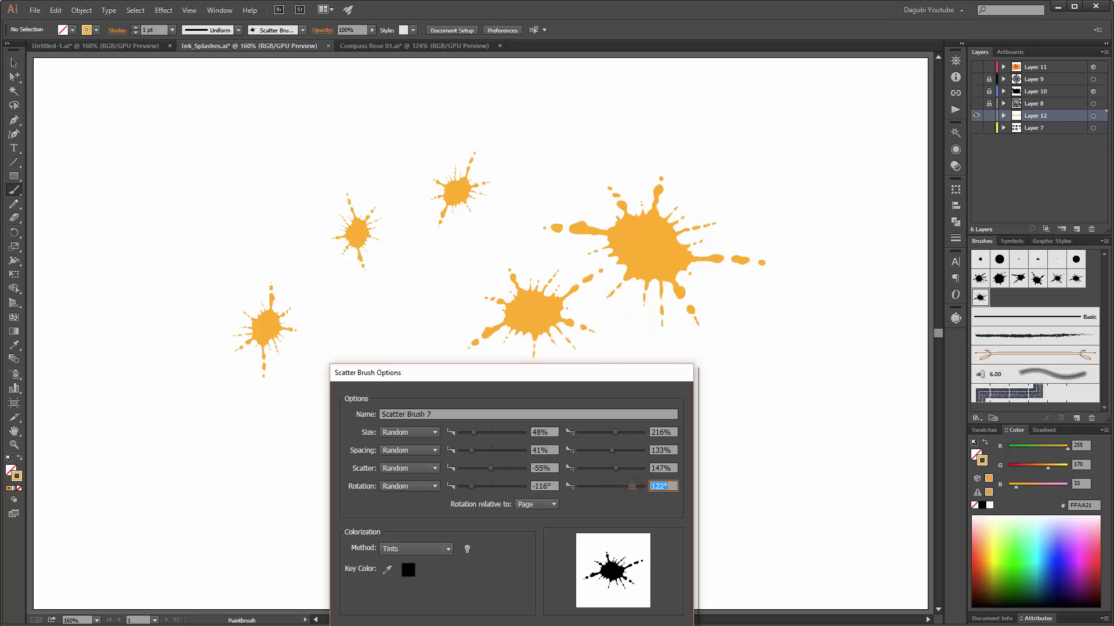
key(Return)
click(530, 335)
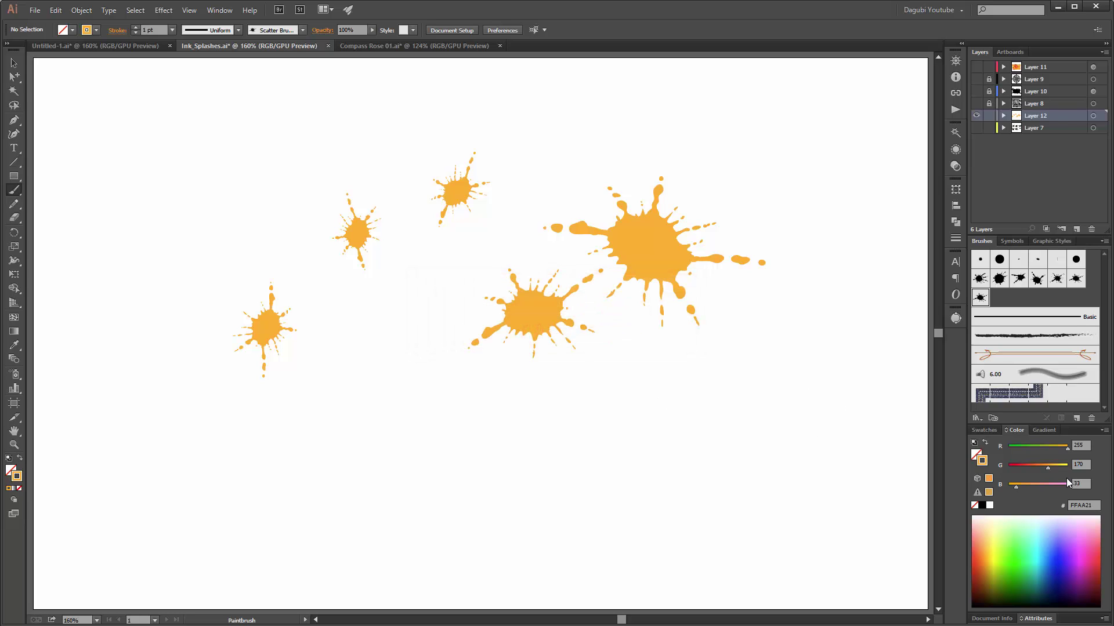
- Change the stroke color to orange FF6921 and paint scattered splashes over the first stroke at 1 pt and at 0.5 pt
drag(1048, 467, 1033, 467)
drag(614, 245, 392, 300)
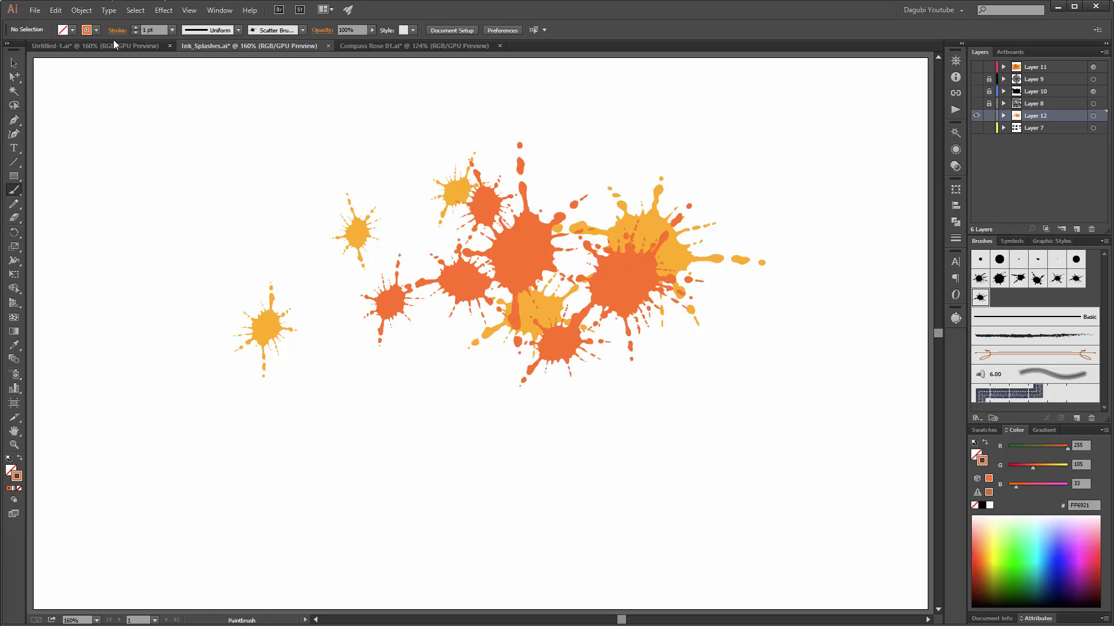
click(173, 30)
click(174, 55)
drag(332, 296, 667, 295)
- Paint more 0.5 pt splashes over the group in pinkish red FF595C and set the stroke weight to 2 pt
drag(1008, 556, 992, 543)
mouse_move(593, 286)
mouse_down()
mouse_move(431, 249)
mouse_move(667, 272)
mouse_move(323, 295)
mouse_move(638, 244)
mouse_up()
drag(659, 241, 568, 288)
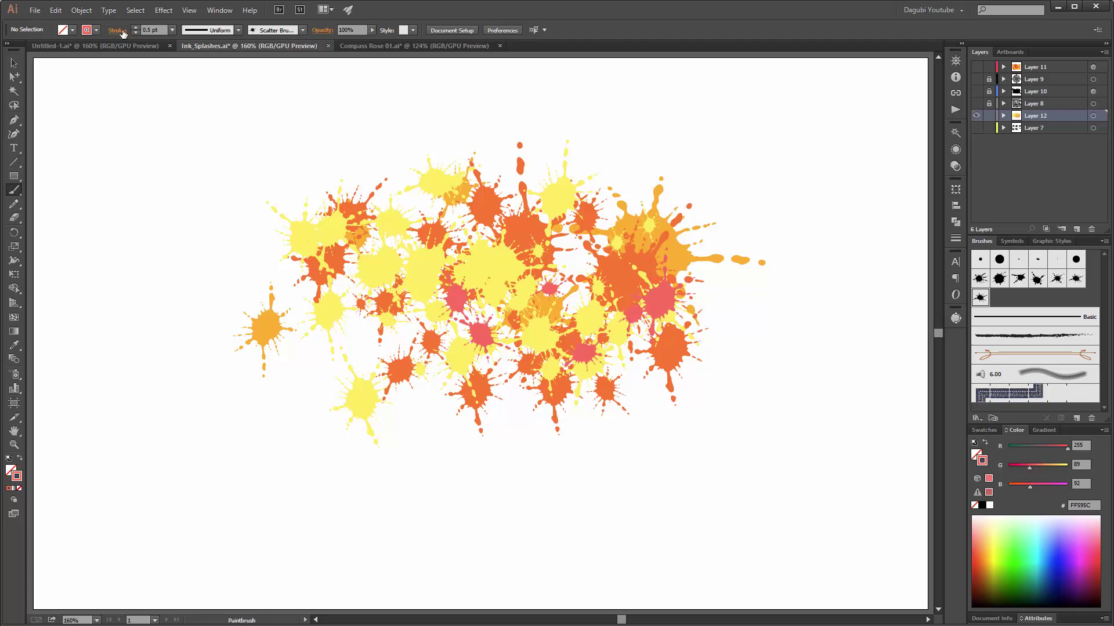
click(172, 30)
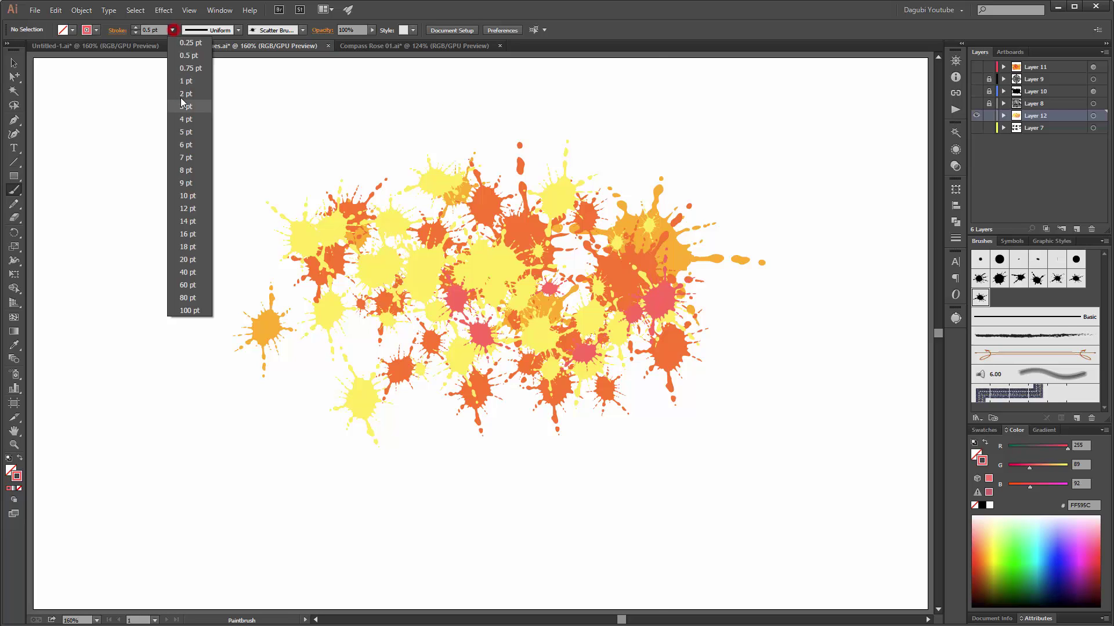
click(185, 99)
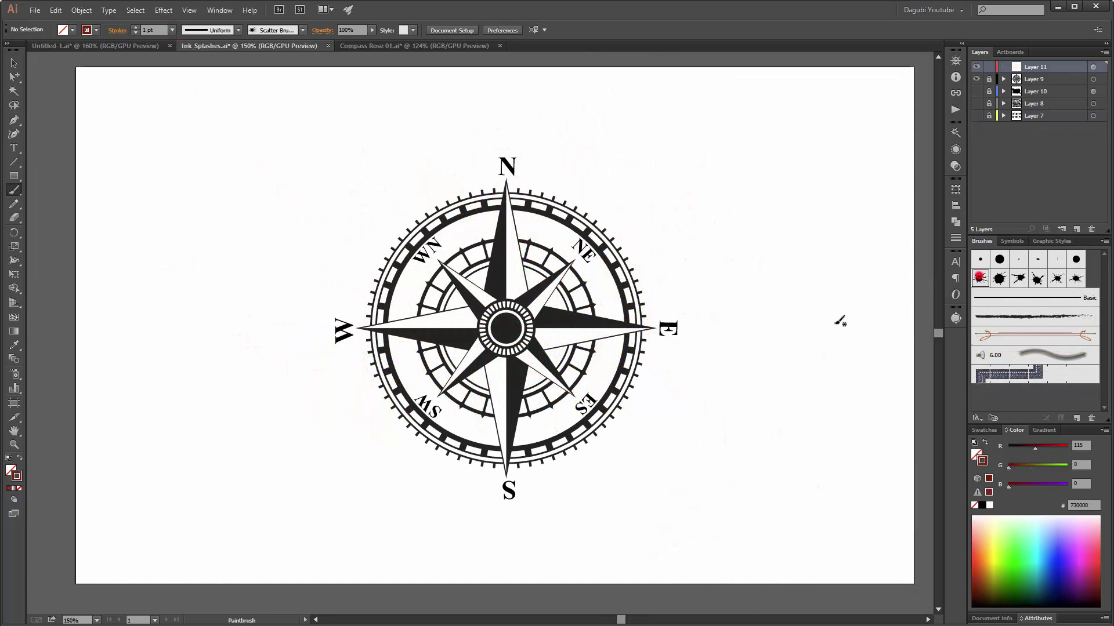
- Paint large dark red 730000 splashes behind the compass on Layer 11, starting with a 5 pt stroke weight
click(135, 27)
drag(631, 310, 543, 349)
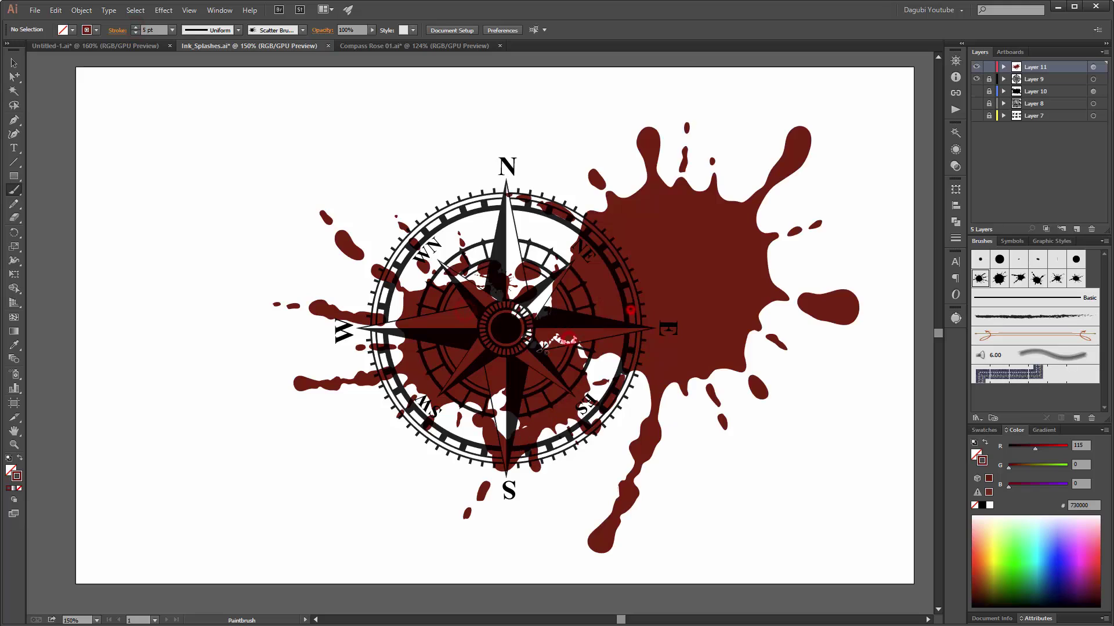
drag(444, 268, 560, 319)
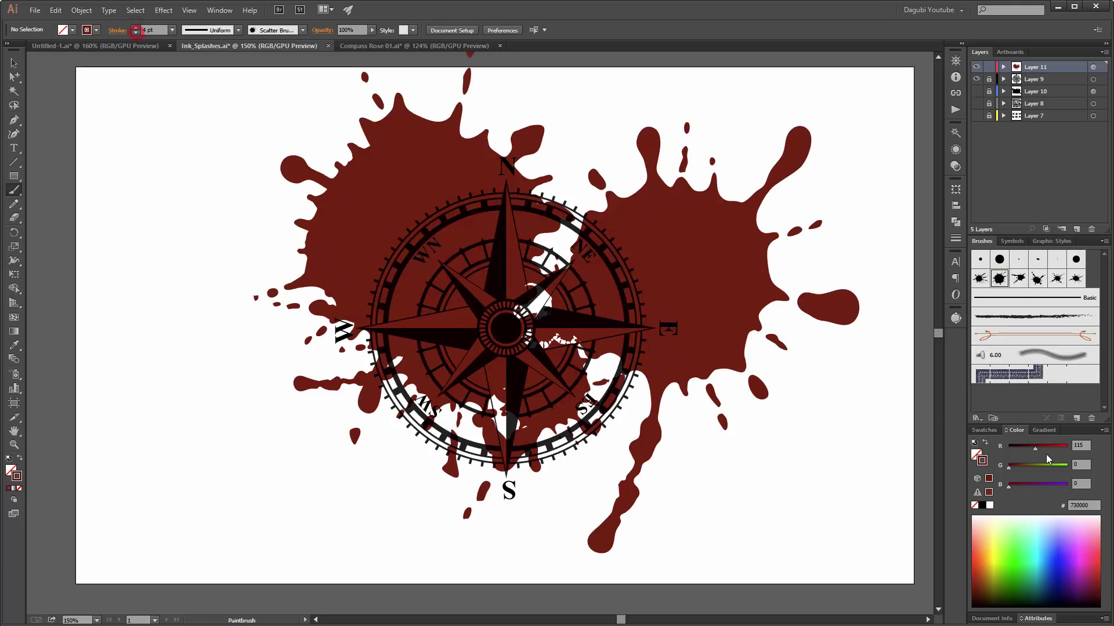
- Paint 8A0000 splashes with the second splash brush at 4 pt around the compass's lower half, far left and lower right
click(545, 387)
click(352, 377)
click(203, 345)
click(539, 443)
drag(766, 440, 694, 453)
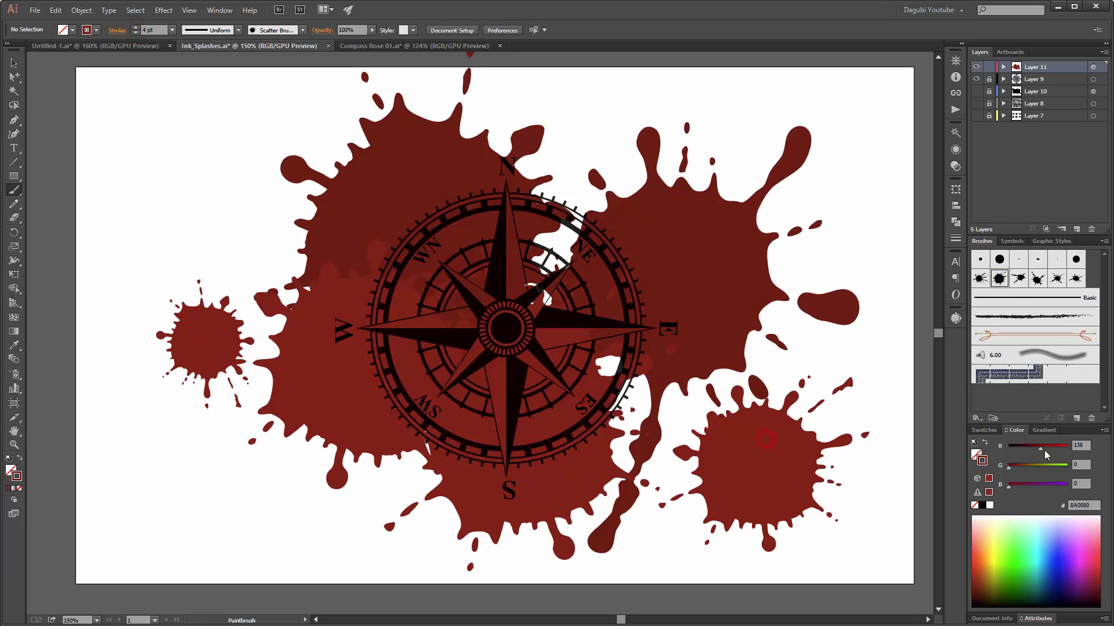
- Paint AD0000 splashes with the third splash brush at 4 pt over the compass and toward the lower left
click(1018, 278)
click(639, 265)
click(446, 255)
click(342, 226)
click(667, 348)
click(504, 409)
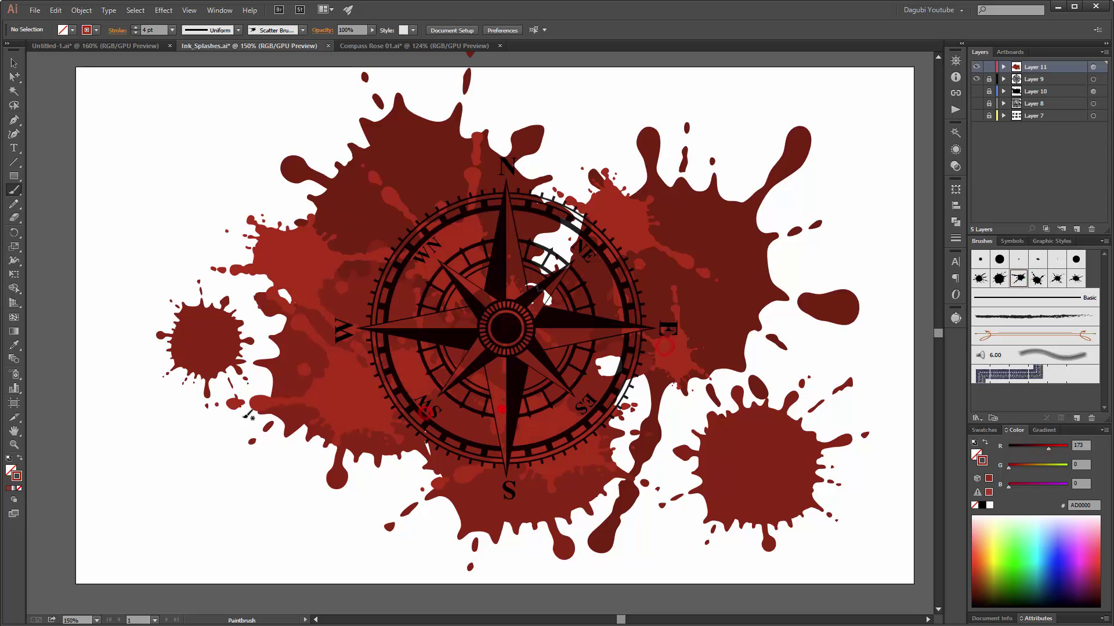
click(253, 404)
click(280, 477)
- Paint CB0000 splashes with the fourth splash brush at the upper right, over the compass and below its left side
click(1037, 278)
click(699, 191)
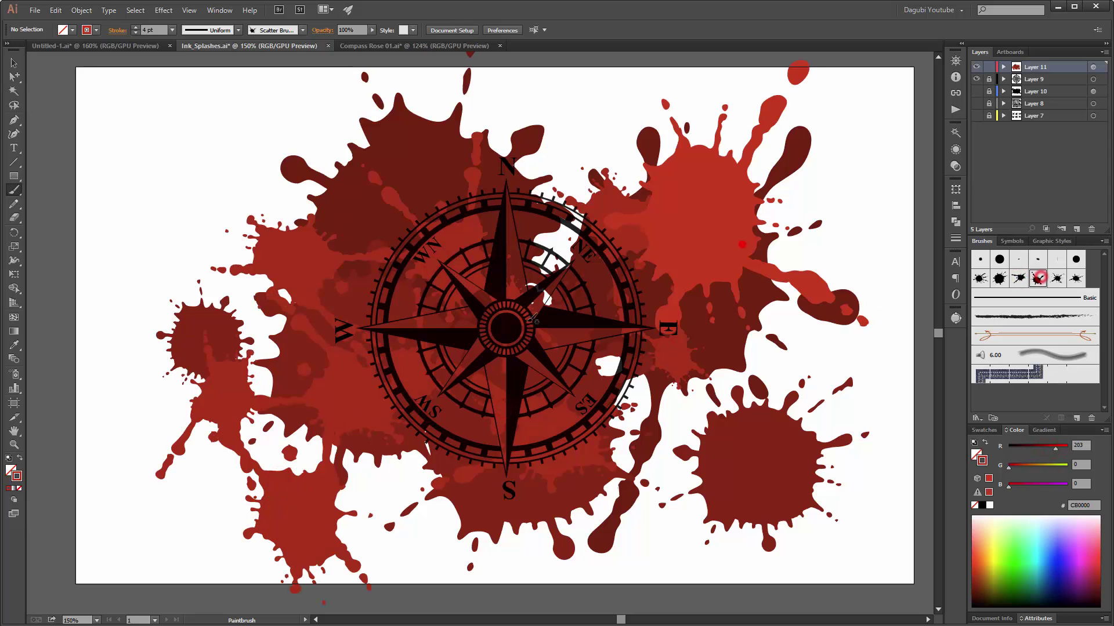
click(574, 261)
click(409, 279)
click(612, 377)
click(411, 466)
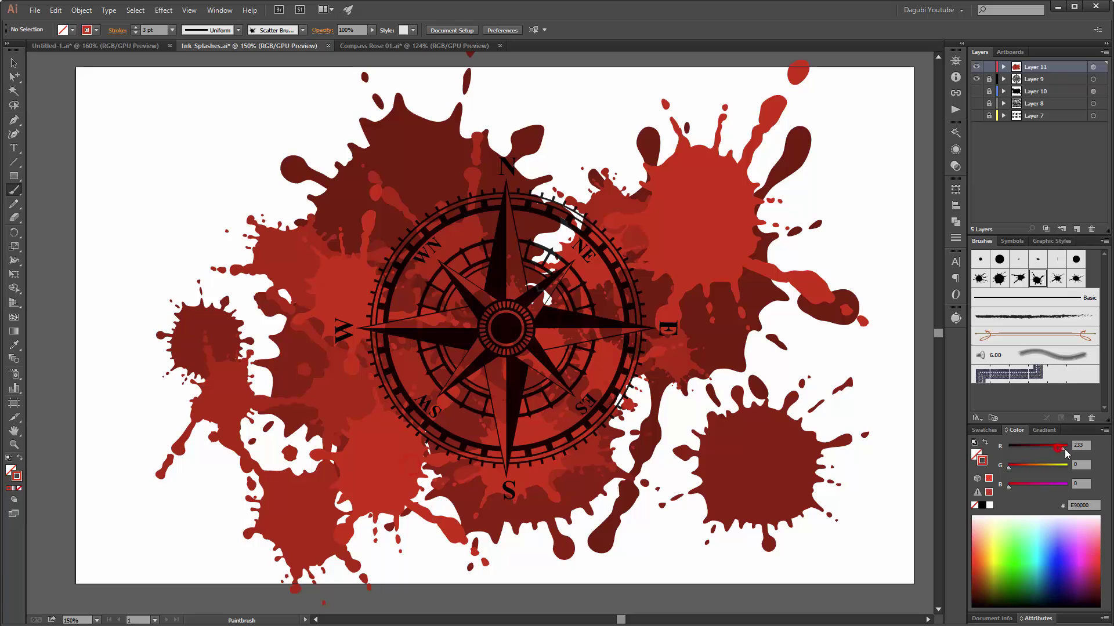
- Paint bright red F10000 splashes at 3 pt with the fifth splash brush over the compass and the upper left
click(606, 319)
click(279, 274)
click(237, 200)
click(464, 250)
click(437, 387)
click(621, 447)
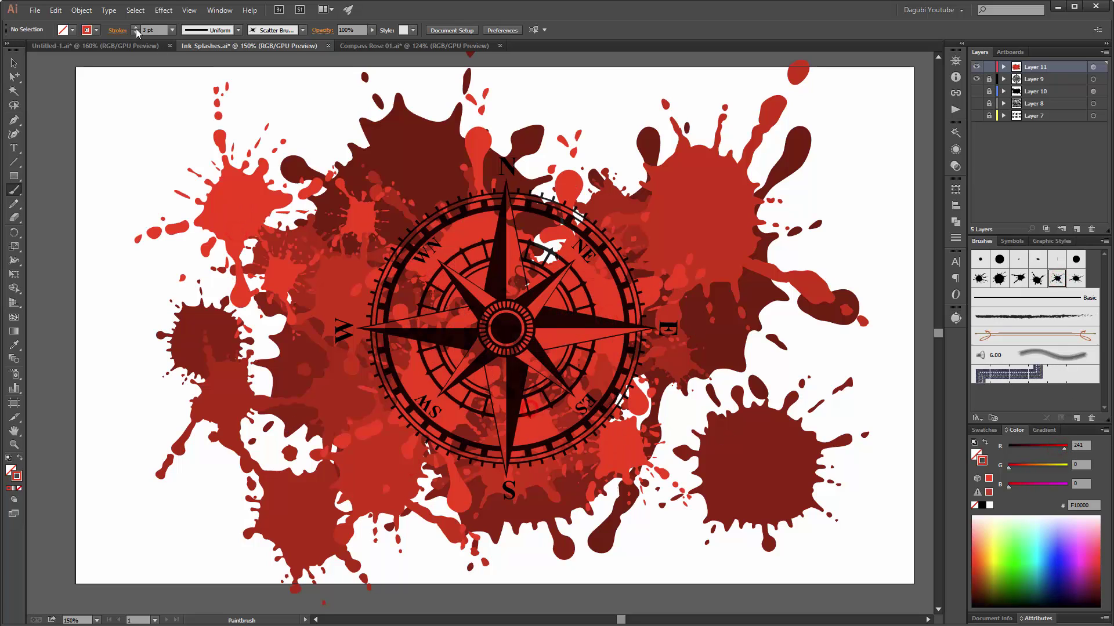
- Reduce the stroke weight to 2 pt and add two splashes left of the compass with the sixth splash brush
click(135, 32)
click(215, 404)
click(283, 362)
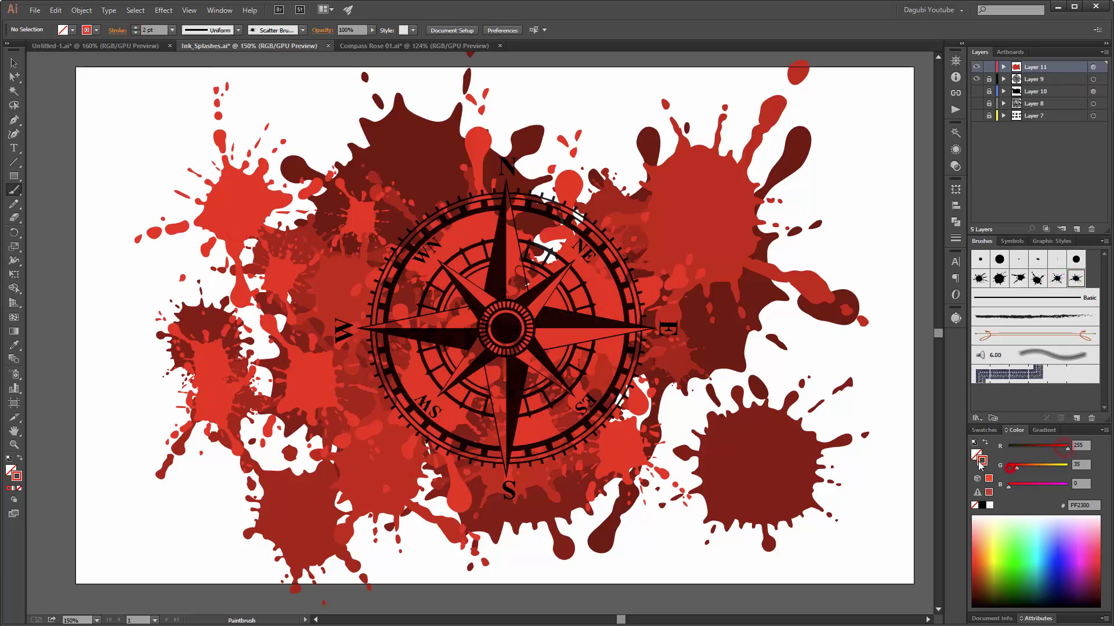
- Paint 2 pt splashes in FF2300 at the lower right, along the compass's upper edge and on its left side
click(736, 395)
click(767, 448)
click(606, 455)
click(699, 461)
click(423, 197)
click(542, 171)
click(337, 200)
click(330, 361)
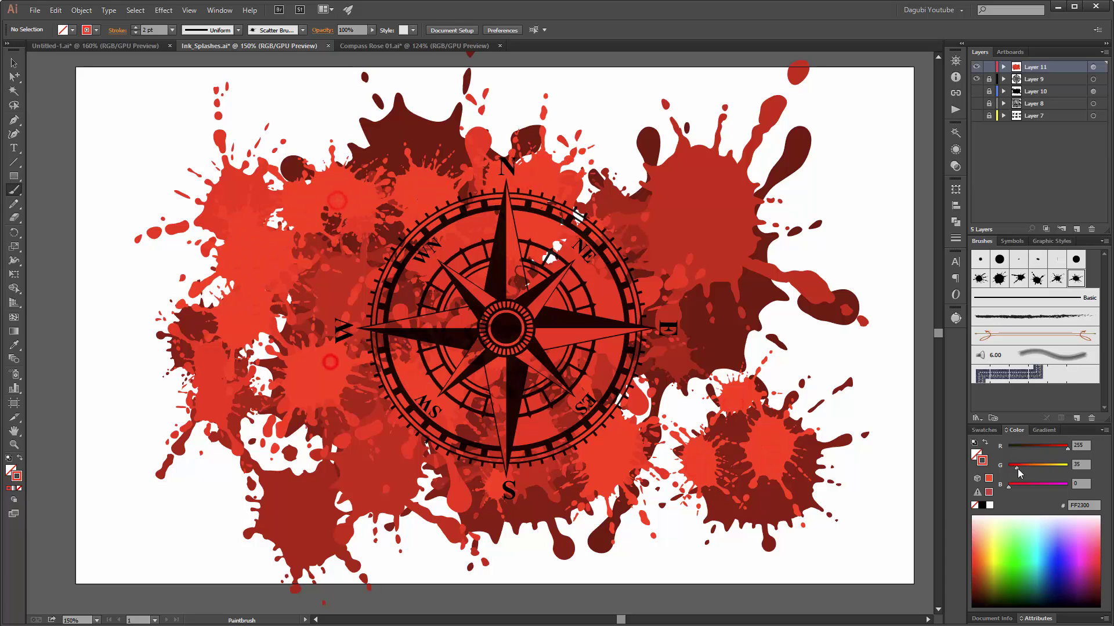
- Change the stroke color to orange-red FF4600 and paint 2 pt splashes at the lower right and across the compass
drag(1017, 468, 1024, 467)
click(771, 446)
click(707, 388)
click(666, 360)
click(548, 369)
click(501, 308)
click(395, 352)
- Add FF4600 splashes with the first and second splash brushes above the compass, on it and to its right
click(979, 279)
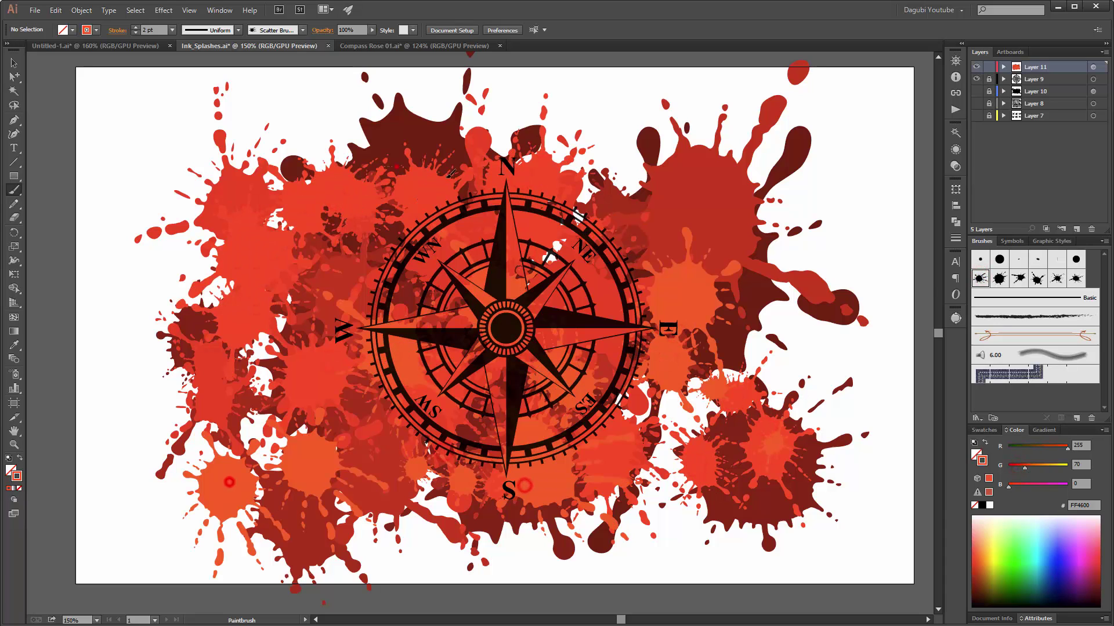
click(395, 166)
click(999, 279)
click(759, 329)
click(433, 337)
click(634, 389)
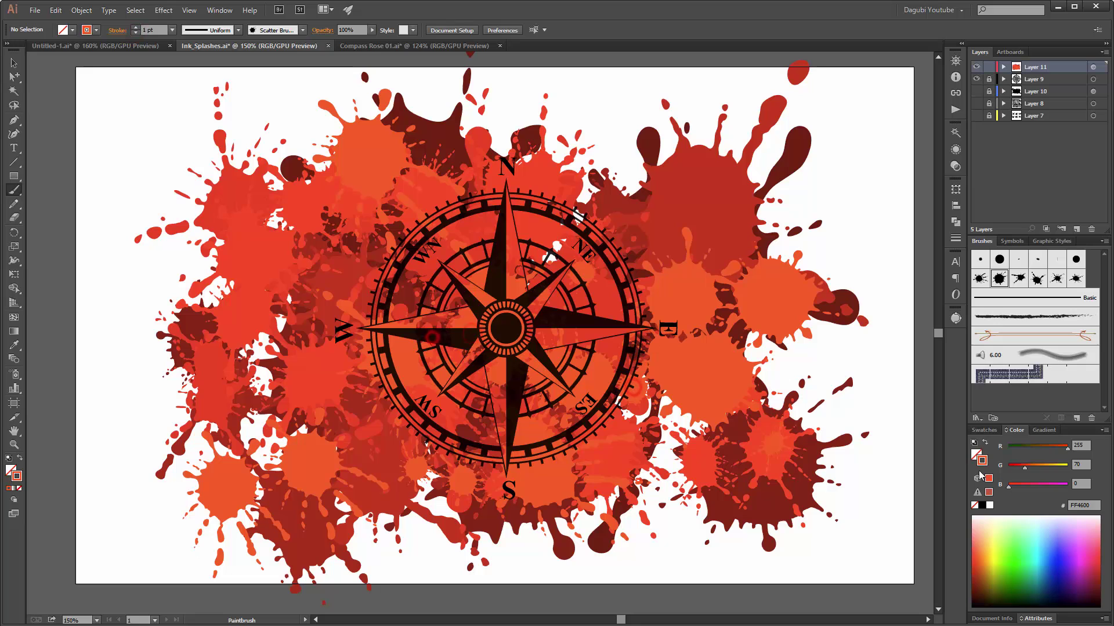
- Paint 1 pt splash strokes in orange FF8200 at the compass's lower right, the upper left and the upper right
drag(779, 413, 609, 377)
drag(209, 237, 268, 261)
drag(149, 154, 284, 176)
drag(752, 143, 789, 152)
drag(832, 197, 795, 227)
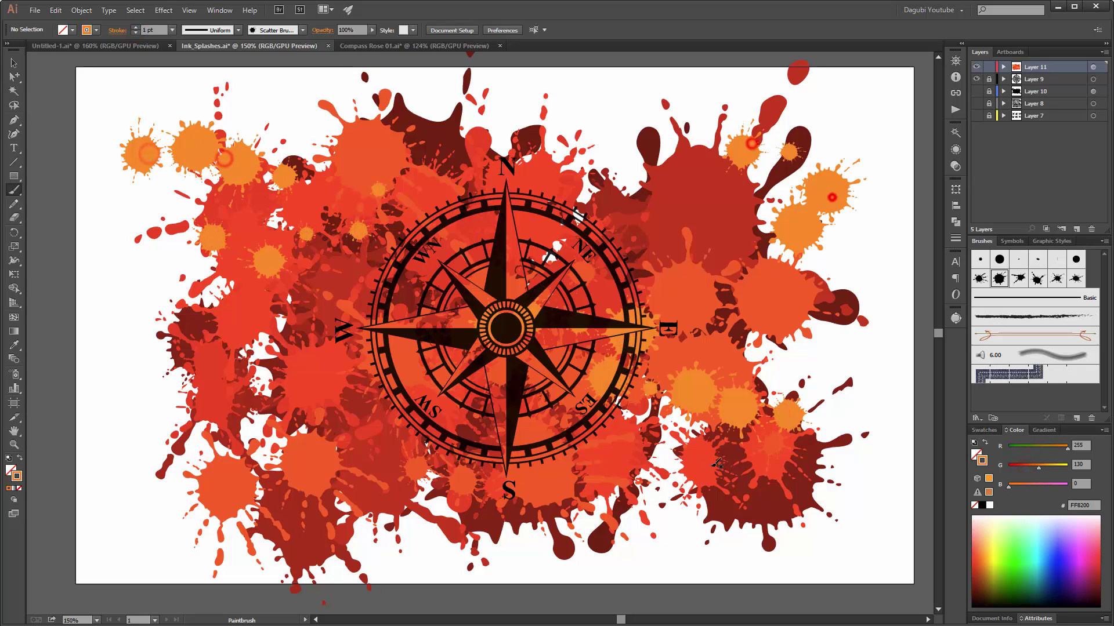
- Paint more 1 pt orange splashes along the artwork's lower edge and to the lower right of the compass
drag(660, 498, 580, 508)
drag(328, 508, 294, 496)
click(215, 490)
click(705, 357)
click(751, 386)
click(772, 437)
- Set the stroke color to yellow-orange FFAA21 and paint splashes below the compass and beside its lower left
mouse_move(1038, 468)
mouse_down()
mouse_move(1047, 468)
mouse_move(1018, 489)
mouse_up()
drag(643, 497, 465, 500)
drag(358, 440, 360, 396)
- Use the fifth splash brush for yellow-orange splashes at the upper right, and at 0.5 pt down the artwork's left side
click(1057, 278)
drag(678, 235, 732, 251)
click(172, 29)
click(183, 54)
mouse_move(169, 110)
mouse_down()
mouse_move(239, 131)
mouse_move(210, 145)
mouse_up()
drag(265, 265, 210, 271)
drag(173, 318, 308, 357)
- Paint small 0.5 pt yellow-orange splashes with the sixth splash brush along the artwork's lower edge and over the upper right
click(1075, 279)
drag(843, 491, 754, 480)
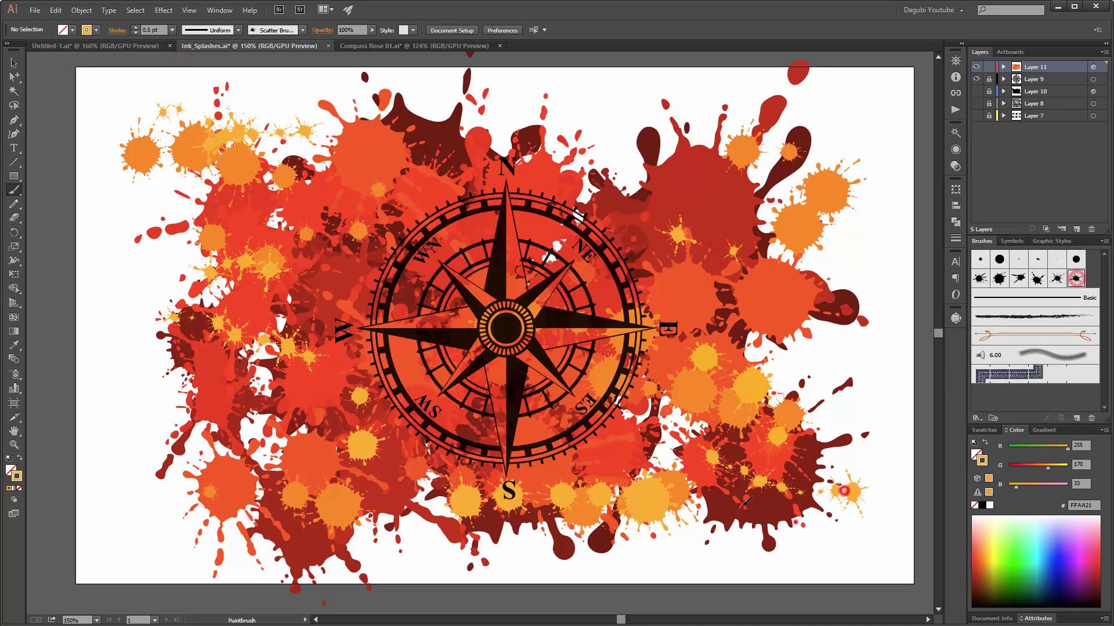
drag(795, 522, 711, 496)
drag(709, 465, 617, 468)
drag(528, 525, 545, 520)
drag(449, 523, 383, 511)
drag(335, 519, 325, 512)
drag(183, 453, 221, 462)
drag(776, 161, 687, 199)
drag(683, 120, 798, 140)
drag(848, 194, 808, 163)
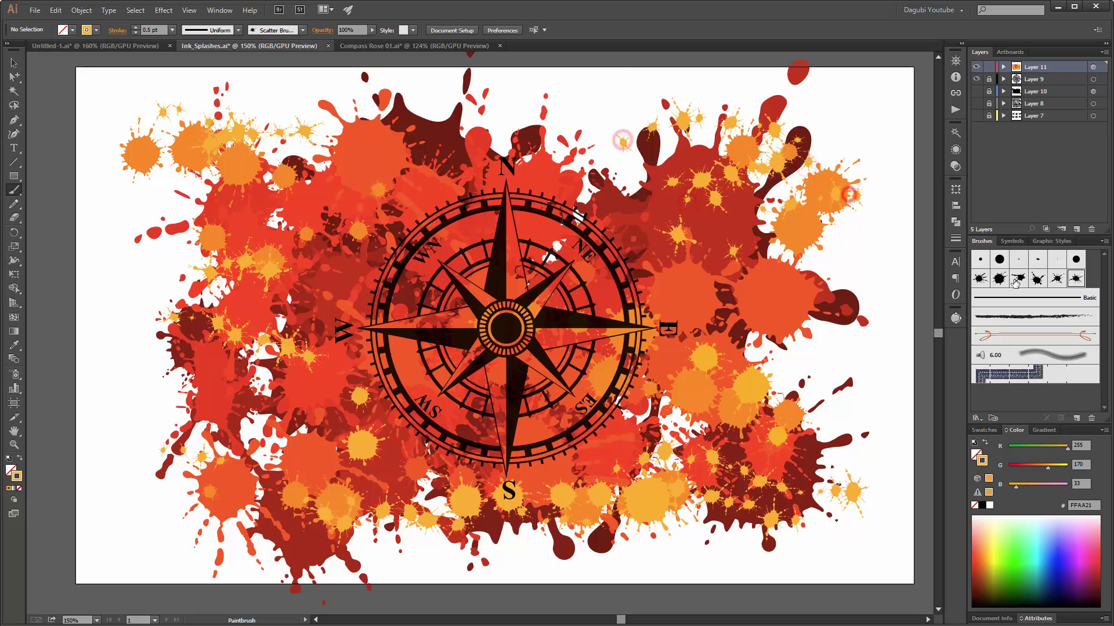
- Add 0.5 pt yellow-orange splashes with the second splash brush around the upper right and just above the compass
click(999, 279)
drag(862, 123, 851, 142)
drag(810, 238, 844, 210)
drag(623, 122, 649, 124)
drag(560, 149, 599, 190)
- Add 0.5 pt yellow-orange splashes with the fourth splash brush down the artwork's right side and at the lower right
click(1037, 278)
drag(812, 313, 795, 392)
drag(766, 318, 779, 328)
drag(729, 236, 740, 197)
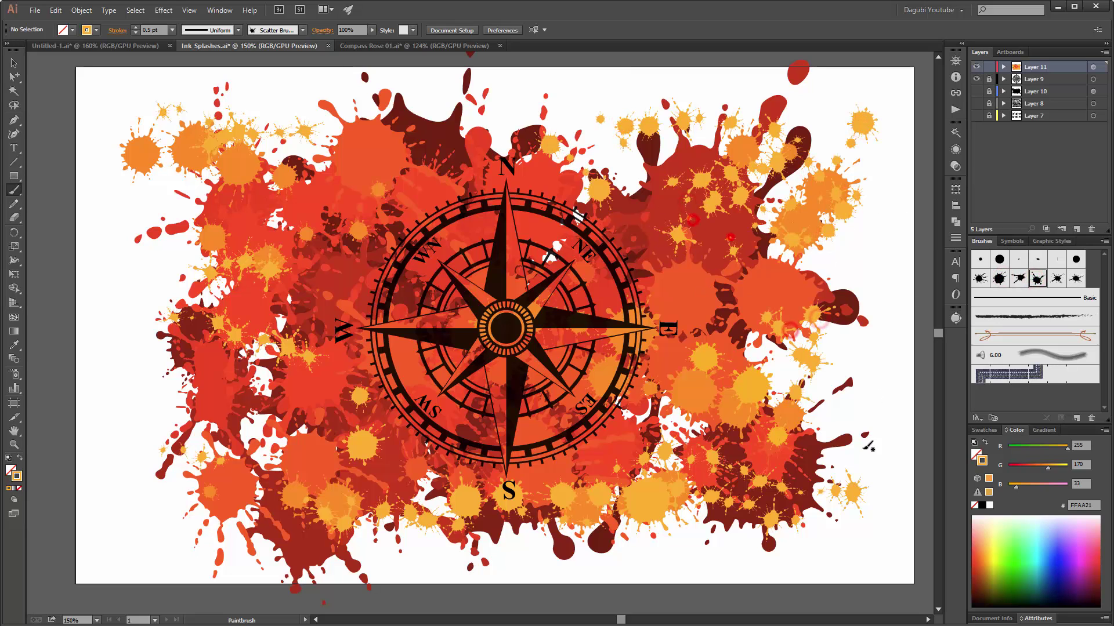
drag(831, 482, 713, 493)
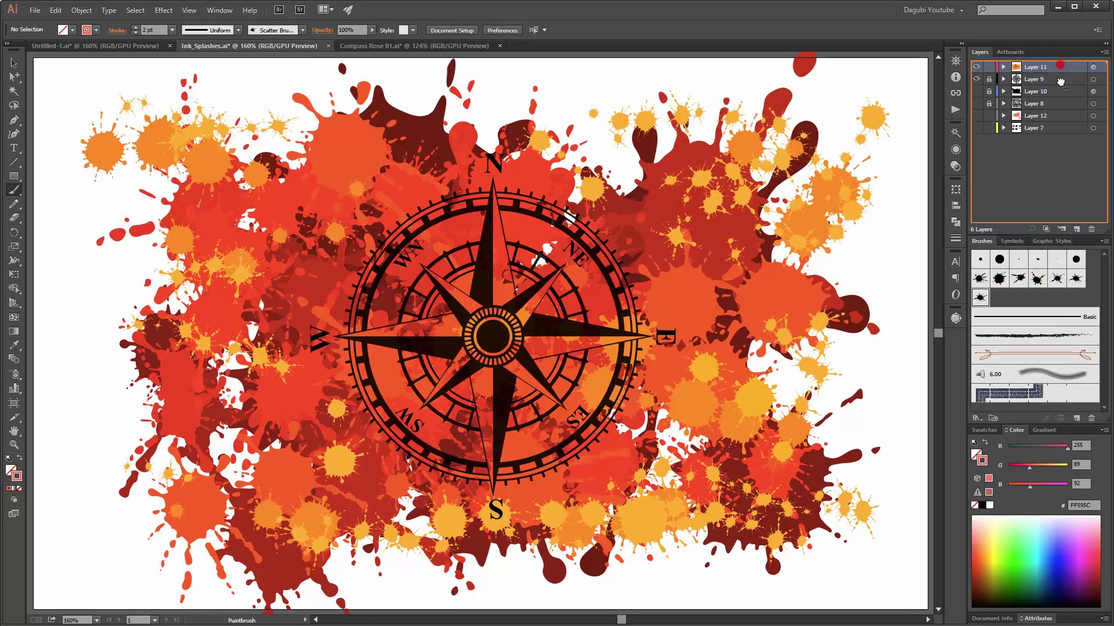
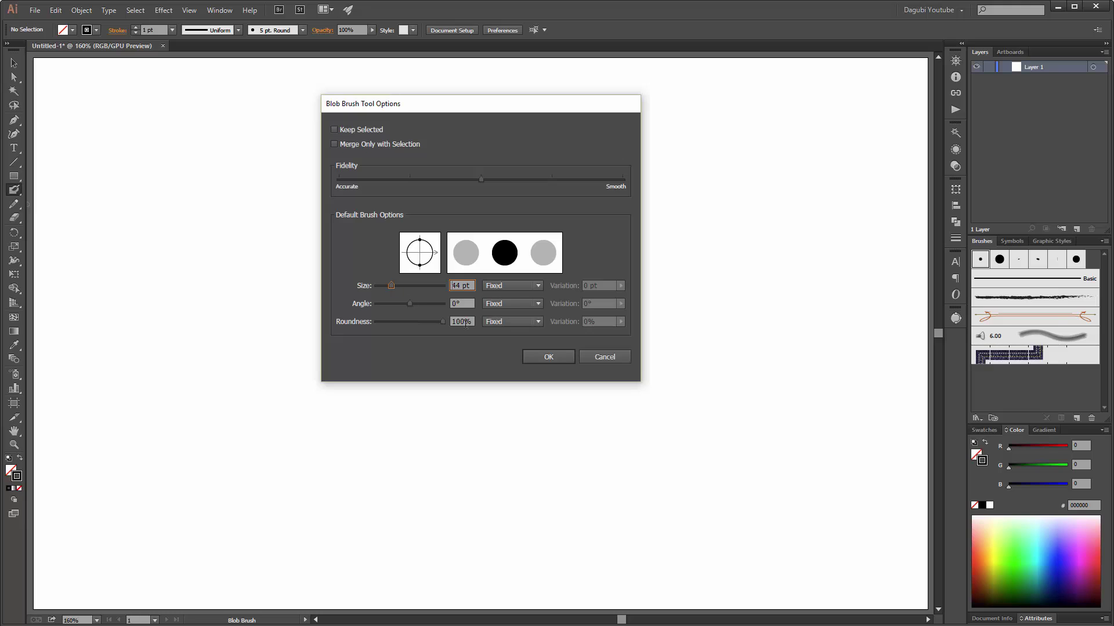
- Accept a 44 pt Blob Brush size in the new document and draw a closed, uneven black ring near the center
click(560, 361)
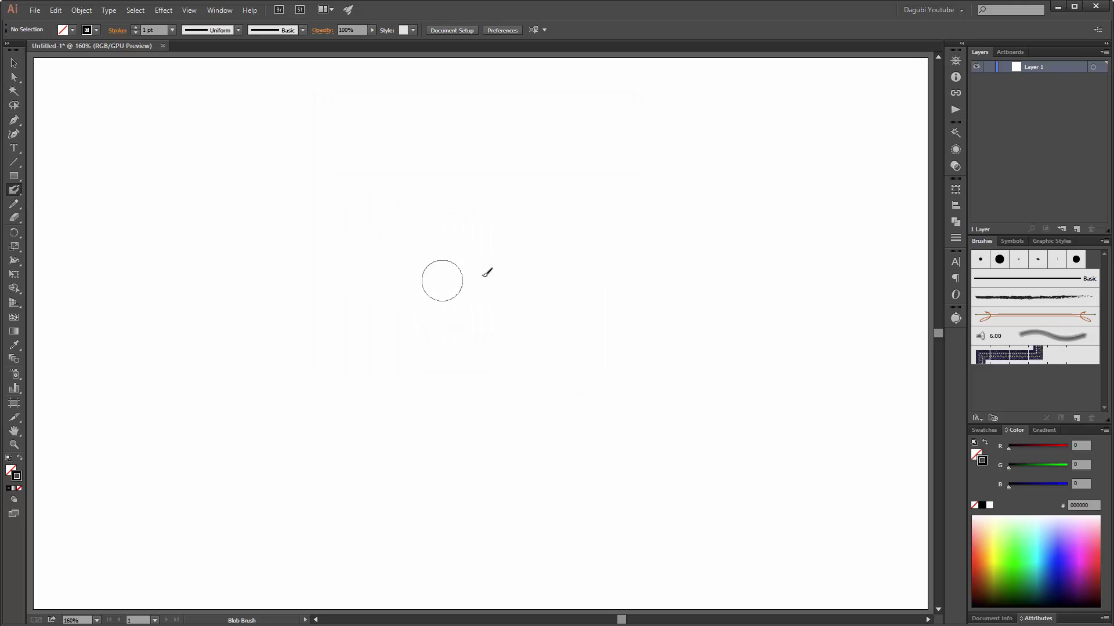
mouse_move(497, 228)
mouse_down()
mouse_move(453, 230)
mouse_move(383, 320)
mouse_move(458, 404)
mouse_move(542, 399)
mouse_move(590, 341)
mouse_move(551, 239)
mouse_move(476, 218)
mouse_move(426, 223)
mouse_up()
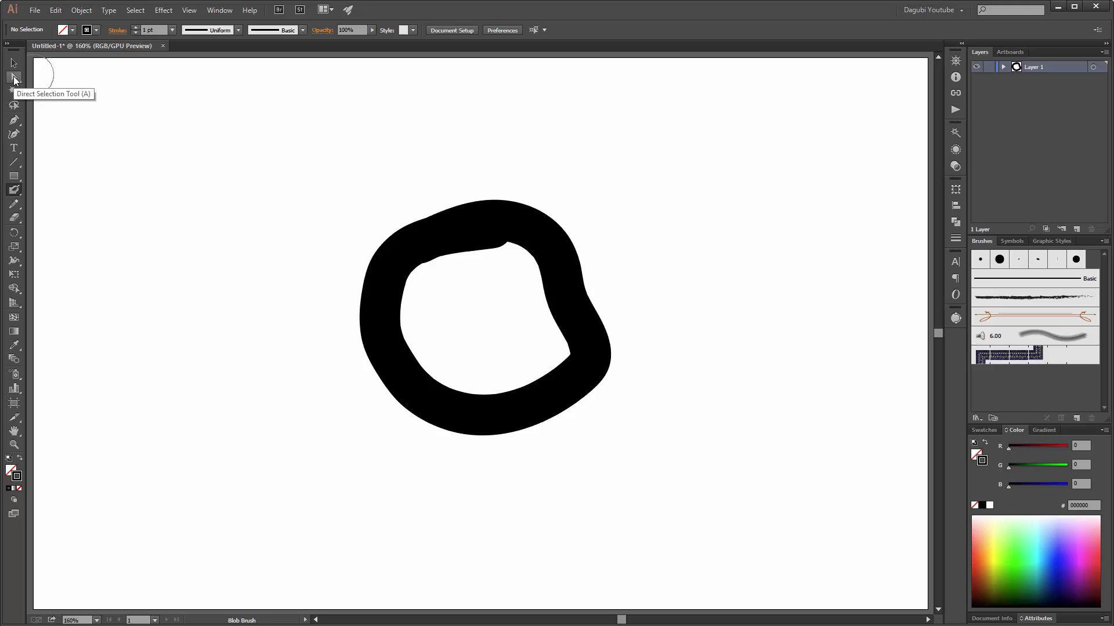
- Select the ring's inner contour with Direct Selection and delete it to make the shape a solid black blob
click(14, 78)
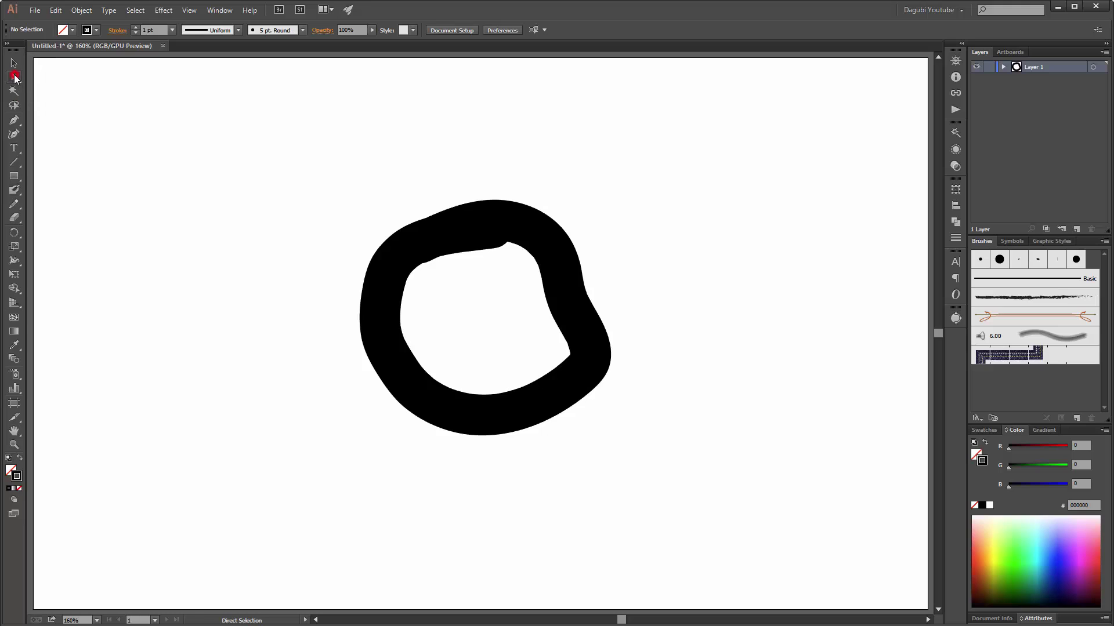
click(401, 311)
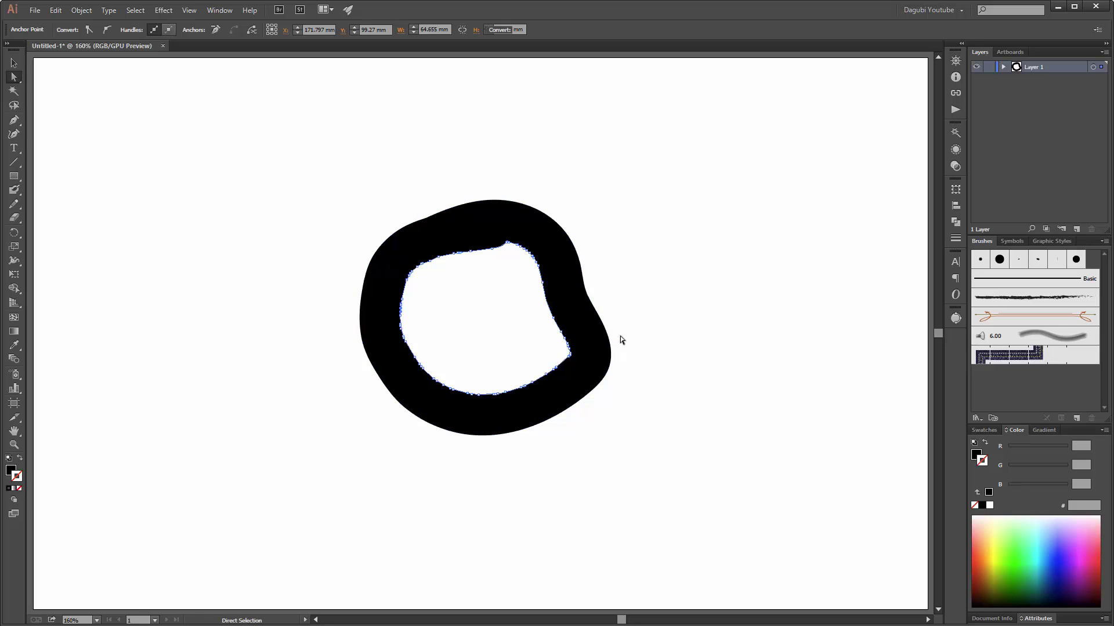
key(Delete)
key(Delete)
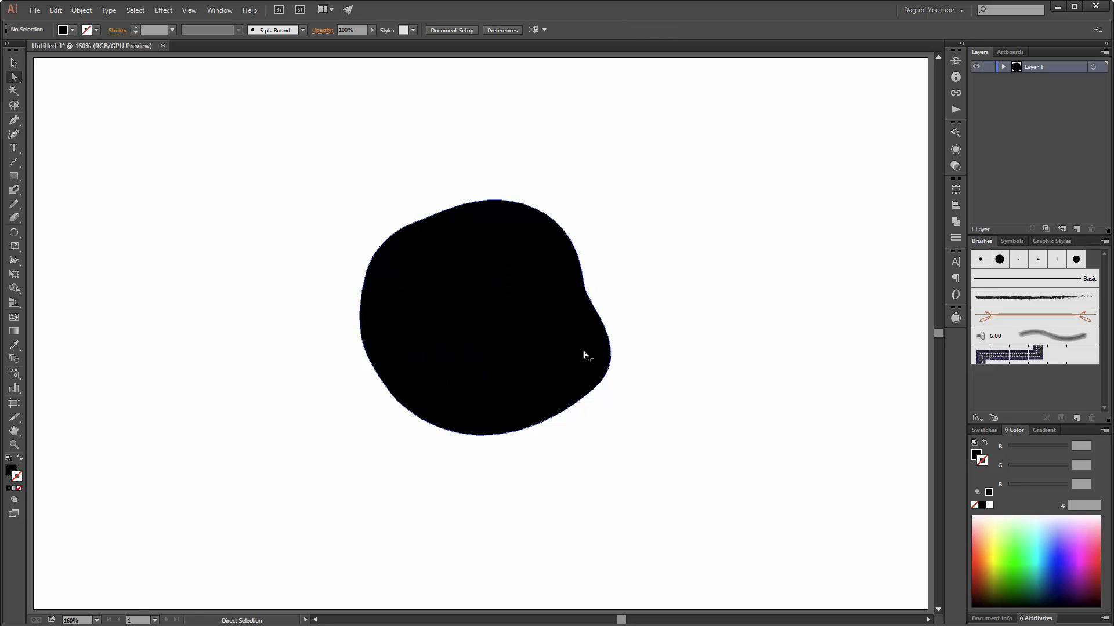
- Set the Blob Brush size to 20 pt and paint uneven droplets at the upper right and lower right of the blob
key(shift+b)
double_click(14, 191)
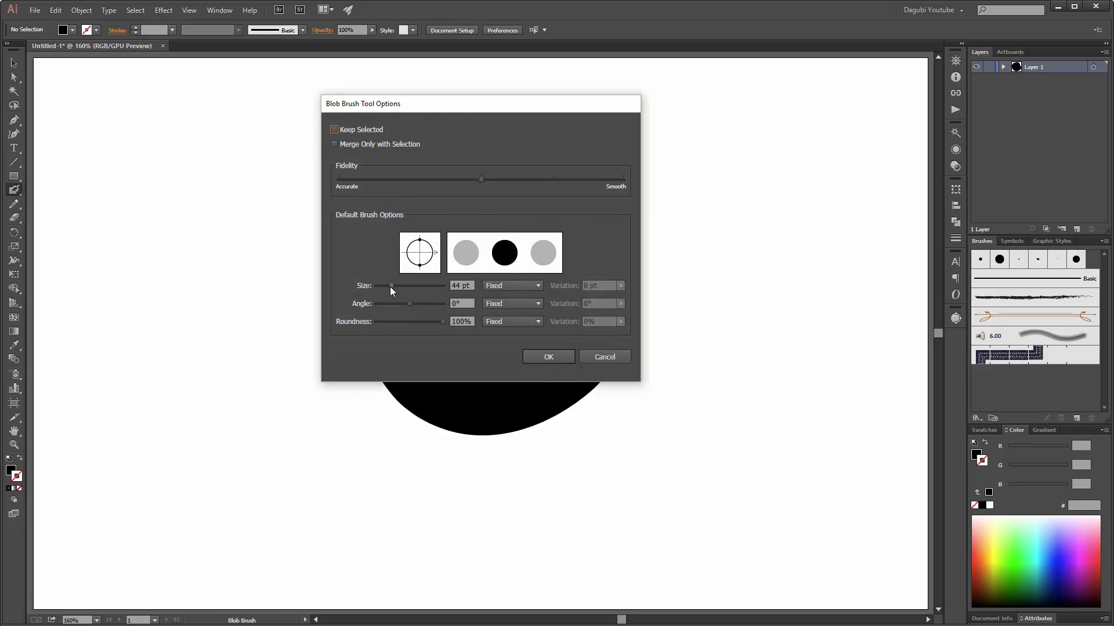
drag(389, 286, 385, 290)
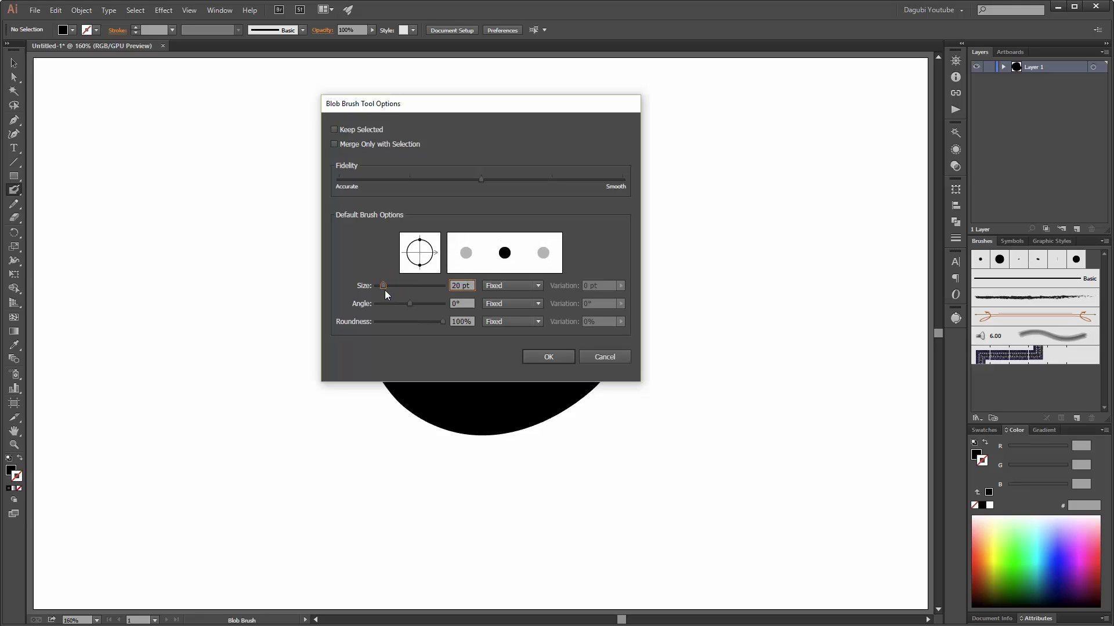
click(560, 358)
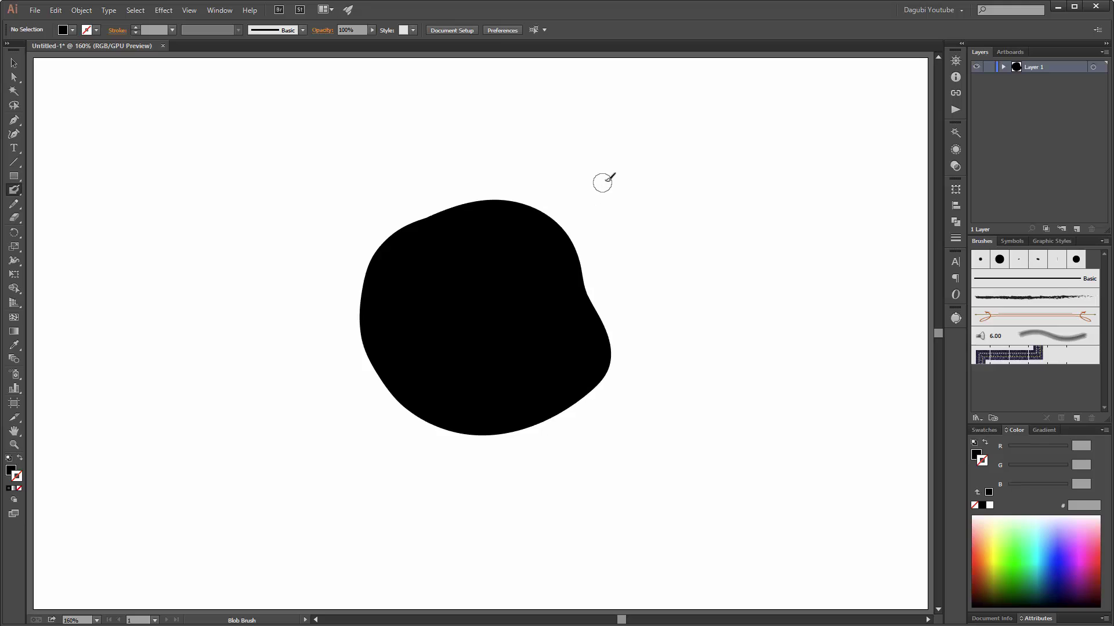
mouse_move(602, 182)
mouse_down()
mouse_move(635, 159)
mouse_move(615, 173)
mouse_up()
mouse_move(669, 377)
mouse_down()
mouse_move(702, 381)
mouse_move(665, 378)
mouse_up()
mouse_move(609, 344)
mouse_down()
mouse_move(612, 365)
mouse_move(623, 363)
mouse_up()
mouse_move(755, 396)
mouse_down()
mouse_move(798, 403)
mouse_move(737, 391)
mouse_up()
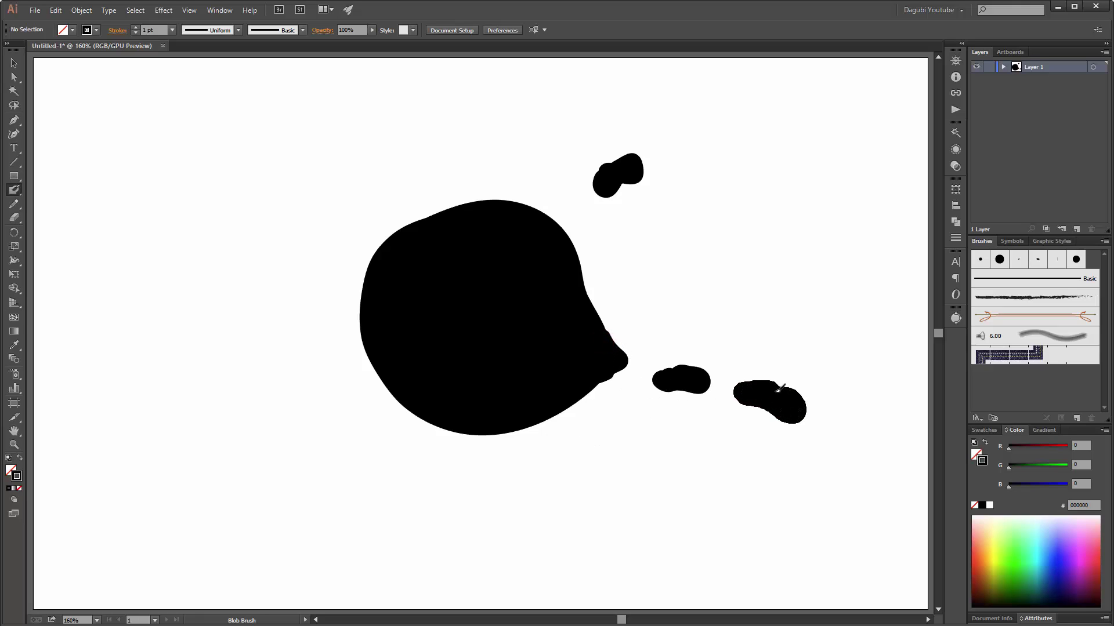
- Paint more uneven droplets at the blob's upper left, left and lower left, and extend the upper-right trail with two more
mouse_move(345, 183)
mouse_down()
mouse_move(363, 203)
mouse_move(338, 163)
mouse_move(329, 169)
mouse_up()
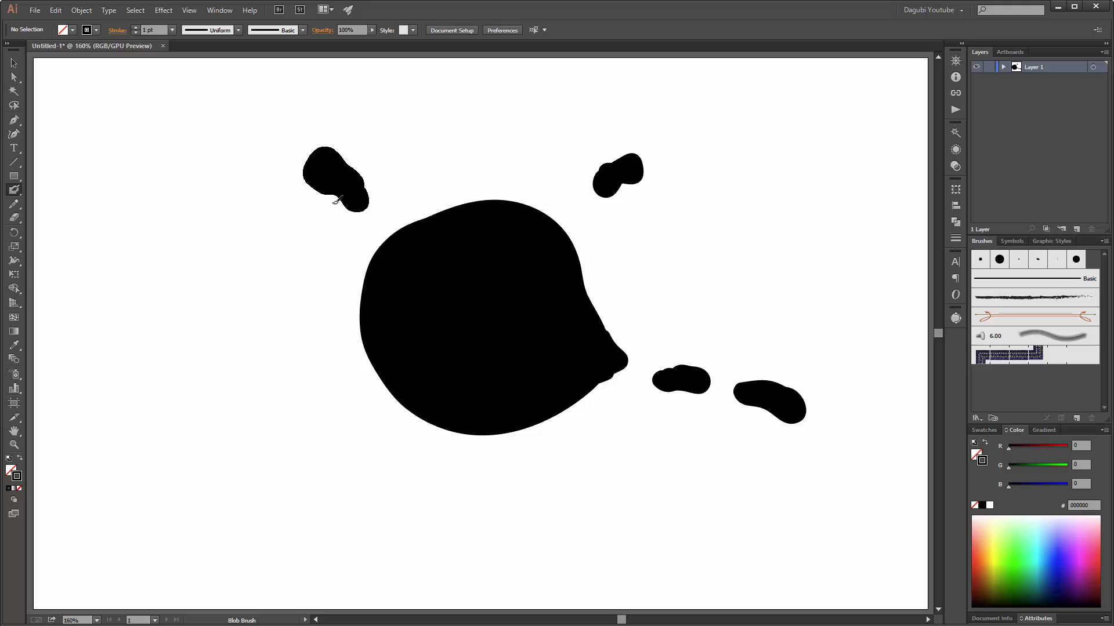
mouse_move(261, 348)
mouse_down()
mouse_move(250, 375)
mouse_move(295, 352)
mouse_move(244, 366)
mouse_up()
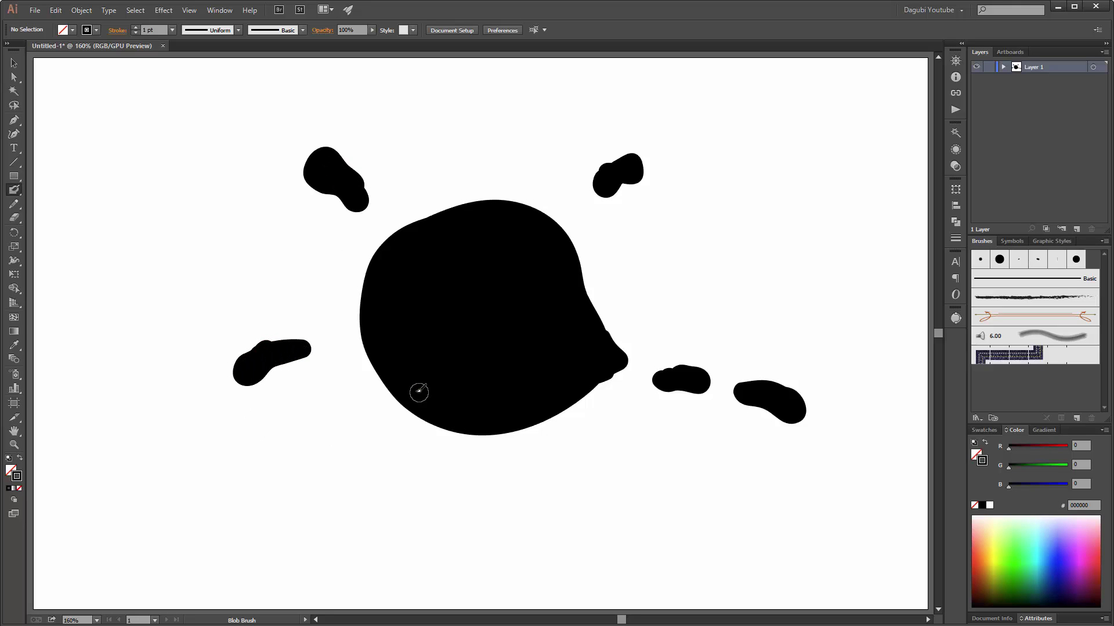
drag(417, 390, 415, 390)
drag(400, 472, 413, 456)
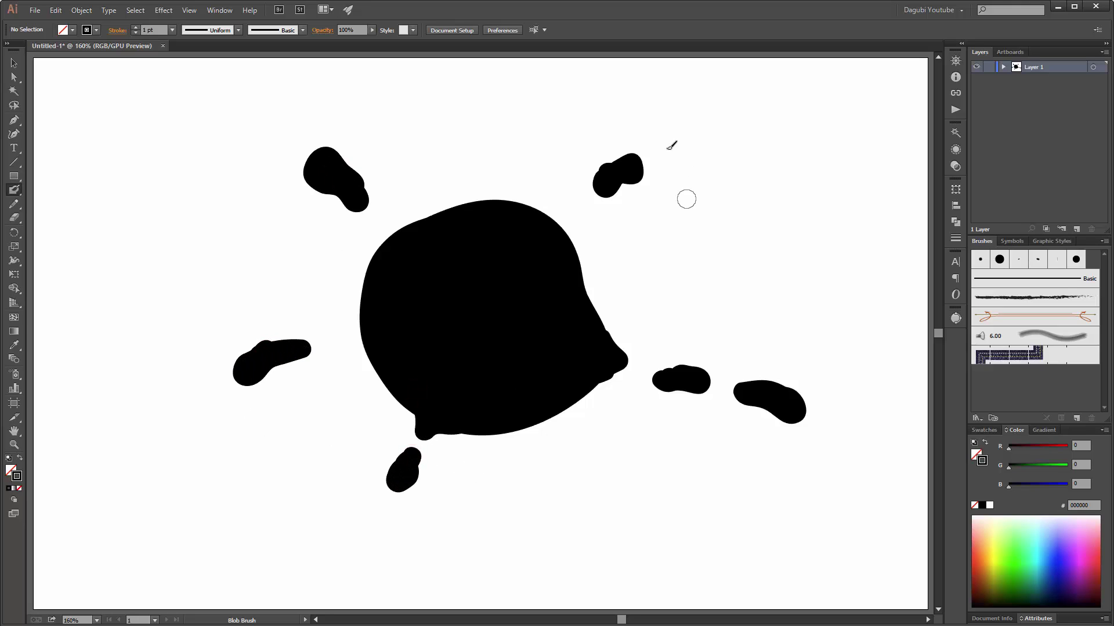
drag(693, 125, 667, 142)
mouse_move(719, 119)
mouse_down()
mouse_move(745, 108)
mouse_move(703, 116)
mouse_up()
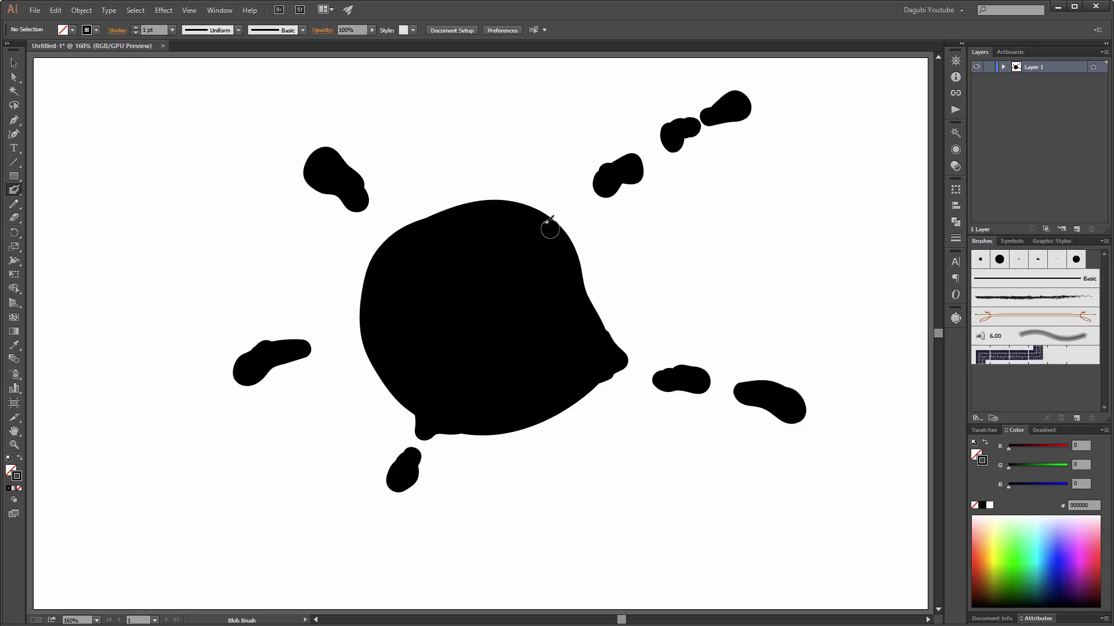
- Add rounded bumps around the blob's edge and paint one long, lumpy droplet to its right
drag(547, 224, 566, 225)
mouse_move(574, 283)
mouse_down()
mouse_move(605, 302)
mouse_move(616, 379)
mouse_up()
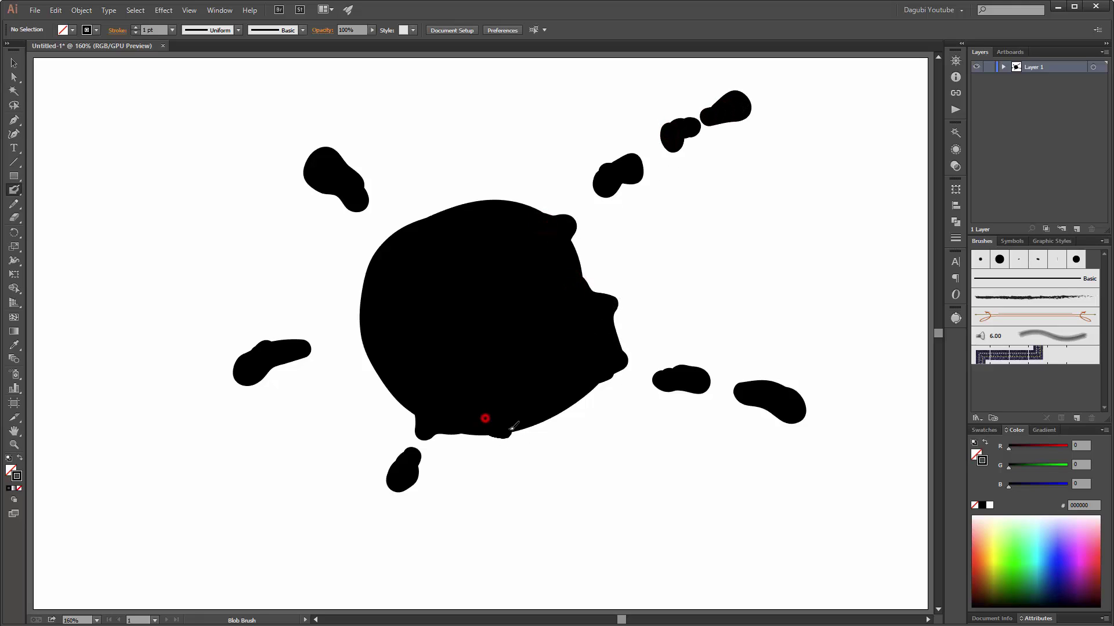
drag(516, 429, 551, 427)
mouse_move(433, 223)
mouse_down()
mouse_move(467, 198)
mouse_move(493, 197)
mouse_up()
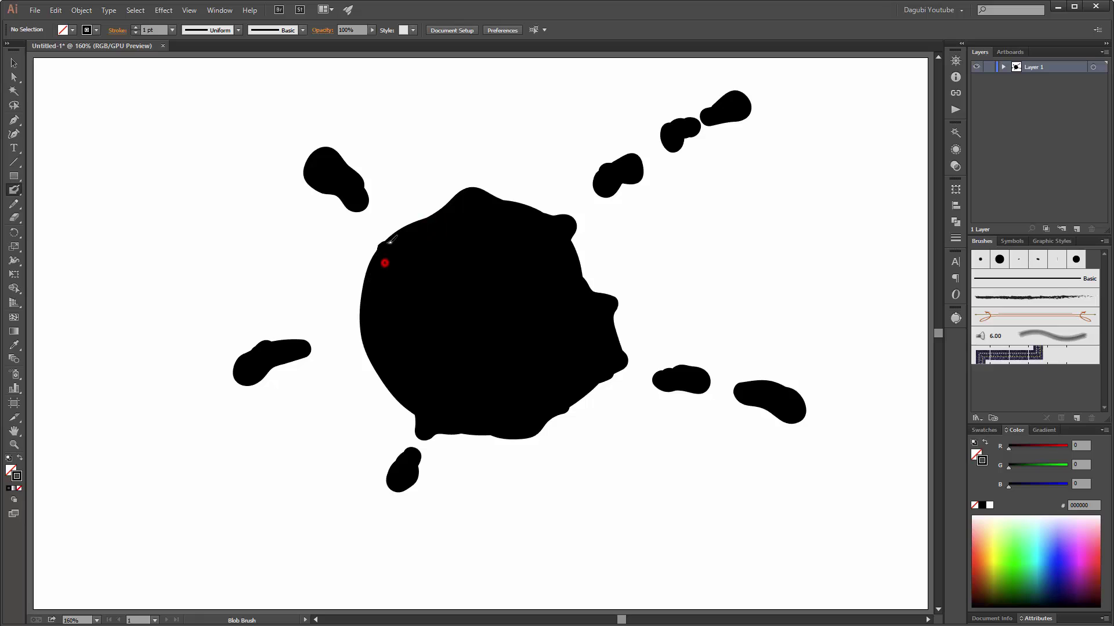
drag(384, 262, 348, 343)
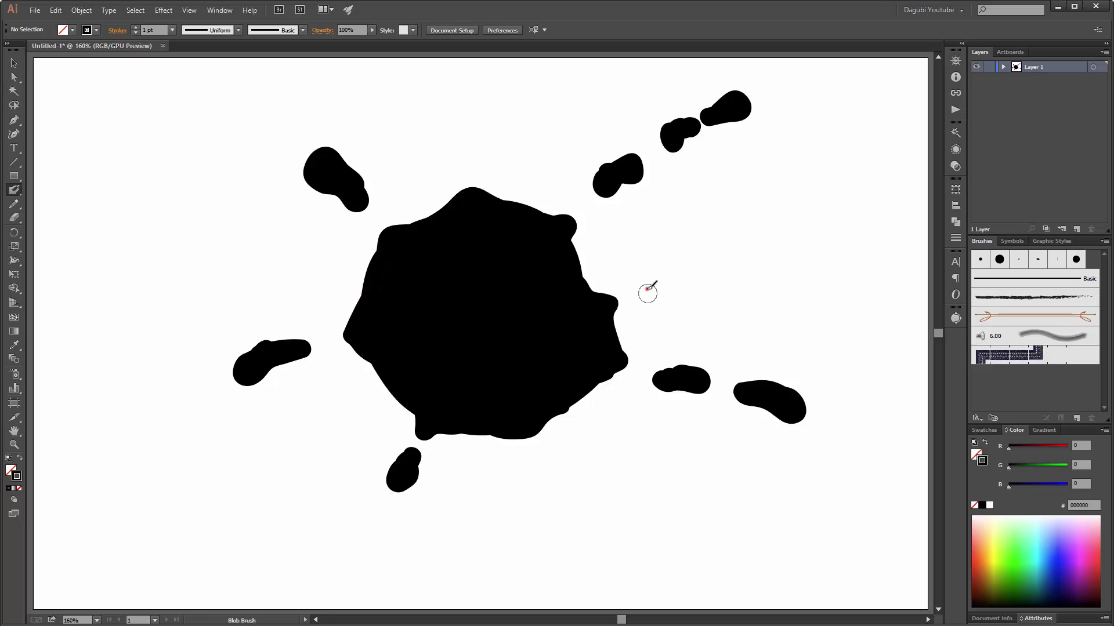
drag(647, 291, 764, 255)
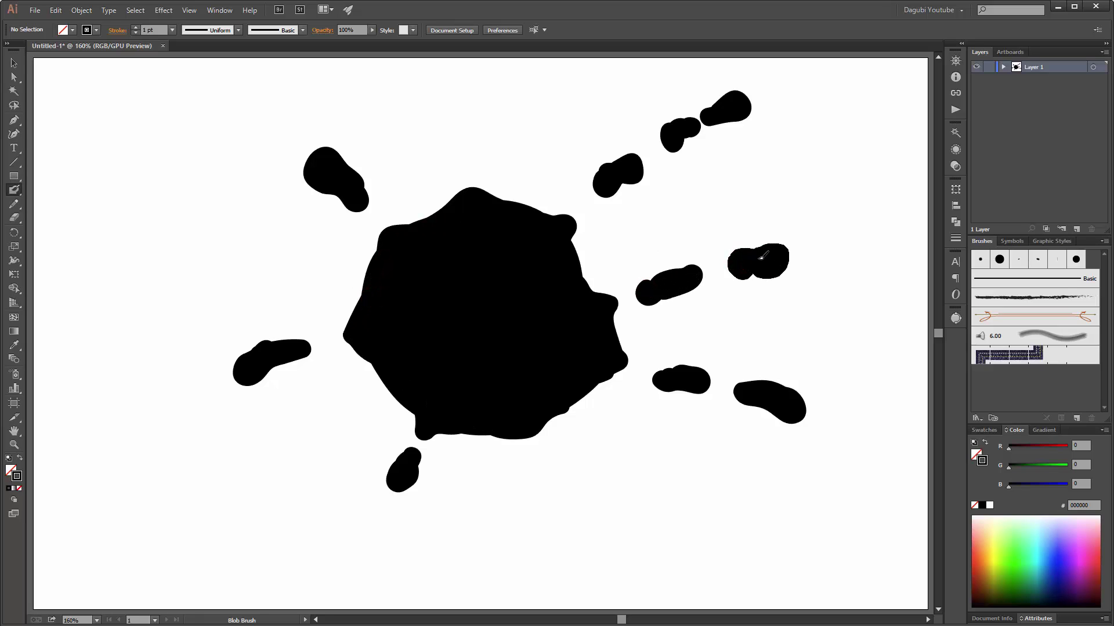
drag(693, 273, 795, 272)
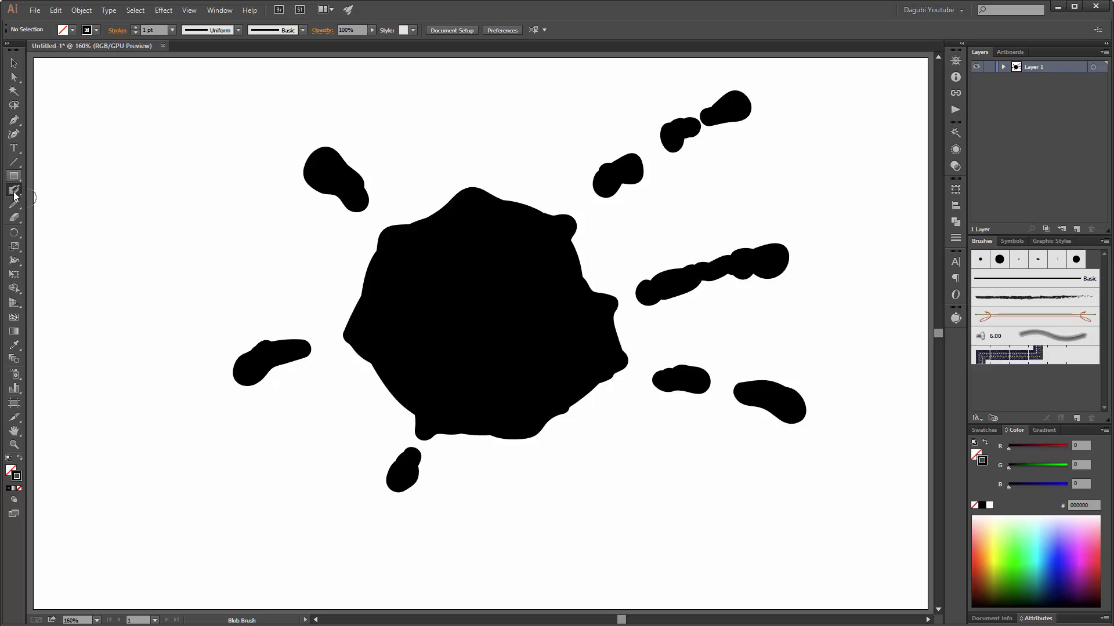
- Set the Blob Brush size to 11 pt and join the upper-right, left and lower-left droplets to the blob with thin strands
double_click(14, 192)
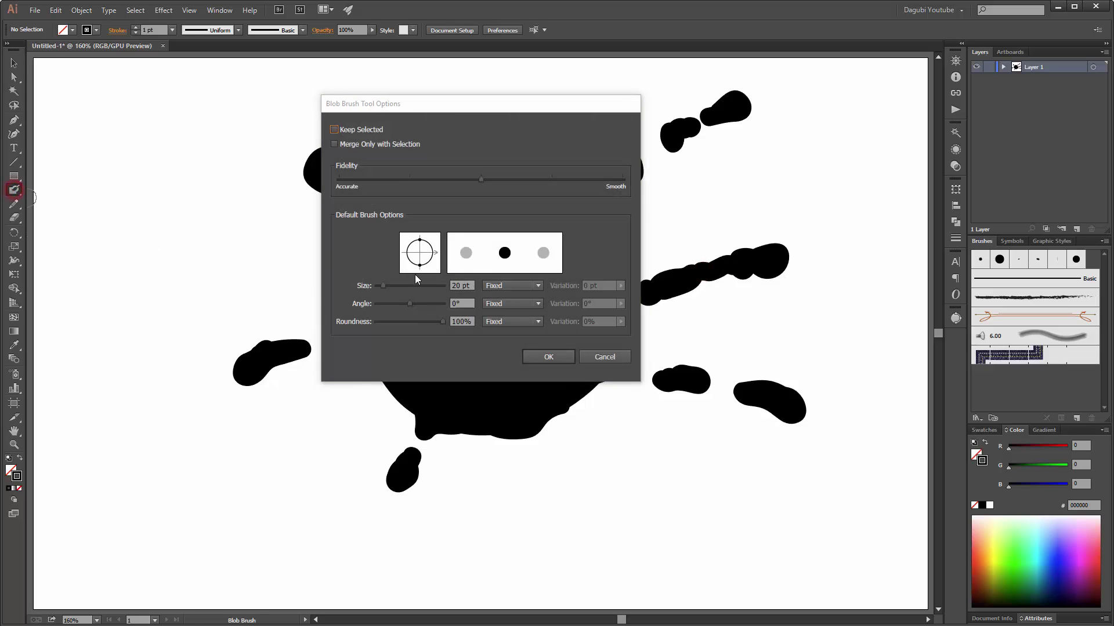
click(381, 285)
drag(382, 286, 380, 286)
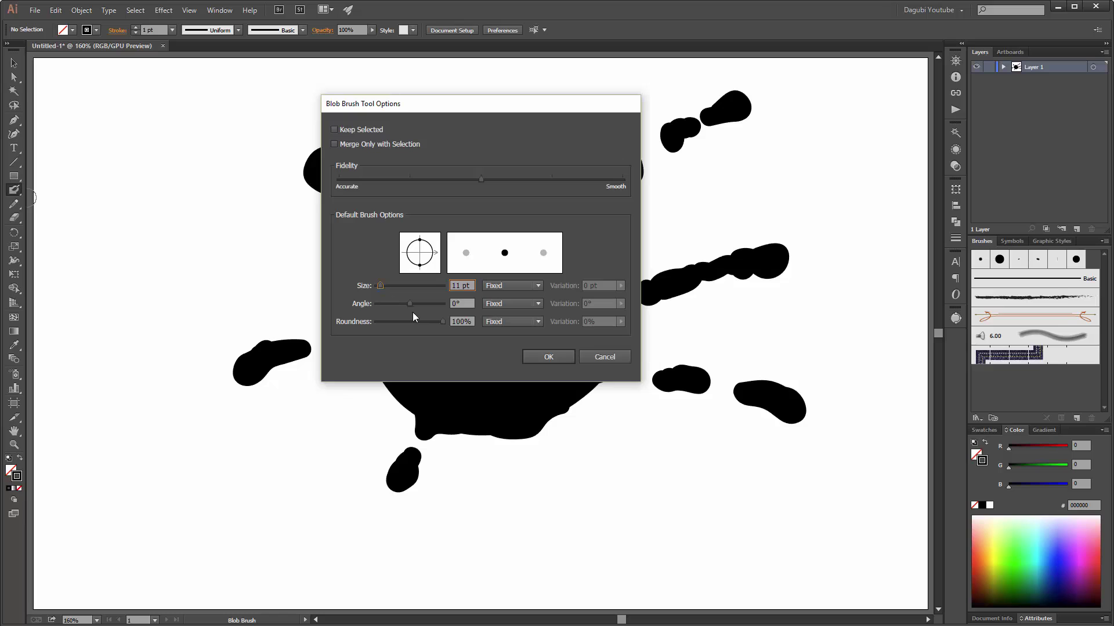
click(556, 364)
drag(690, 128, 564, 223)
mouse_move(383, 250)
mouse_down()
mouse_move(380, 241)
mouse_move(406, 244)
mouse_up()
mouse_move(303, 346)
mouse_down()
mouse_move(361, 324)
mouse_move(334, 344)
mouse_move(425, 351)
mouse_up()
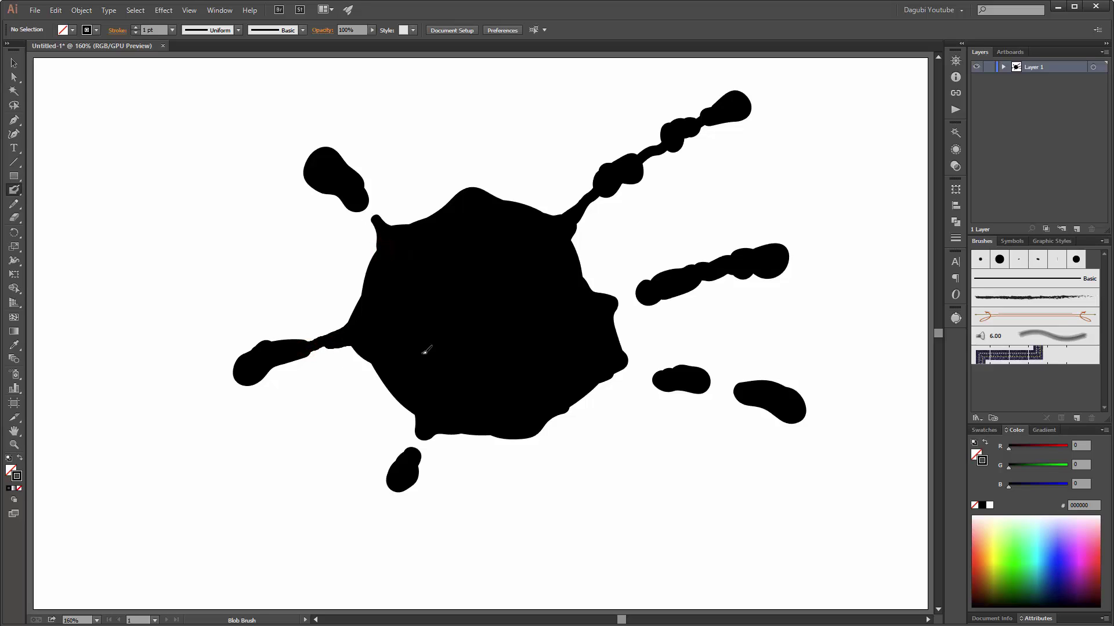
drag(421, 451, 419, 456)
- Add small spikes around the blob's edge and small detached drops at the lower right, below and above it
drag(597, 378, 596, 380)
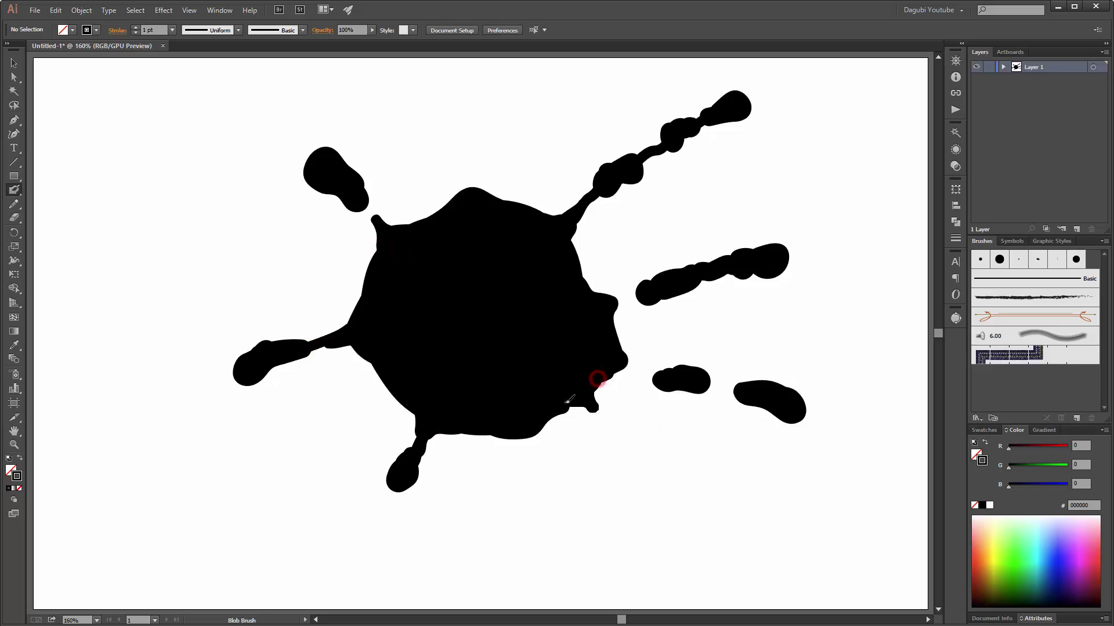
mouse_move(606, 418)
mouse_down()
mouse_move(630, 432)
mouse_move(618, 434)
mouse_move(646, 459)
mouse_up()
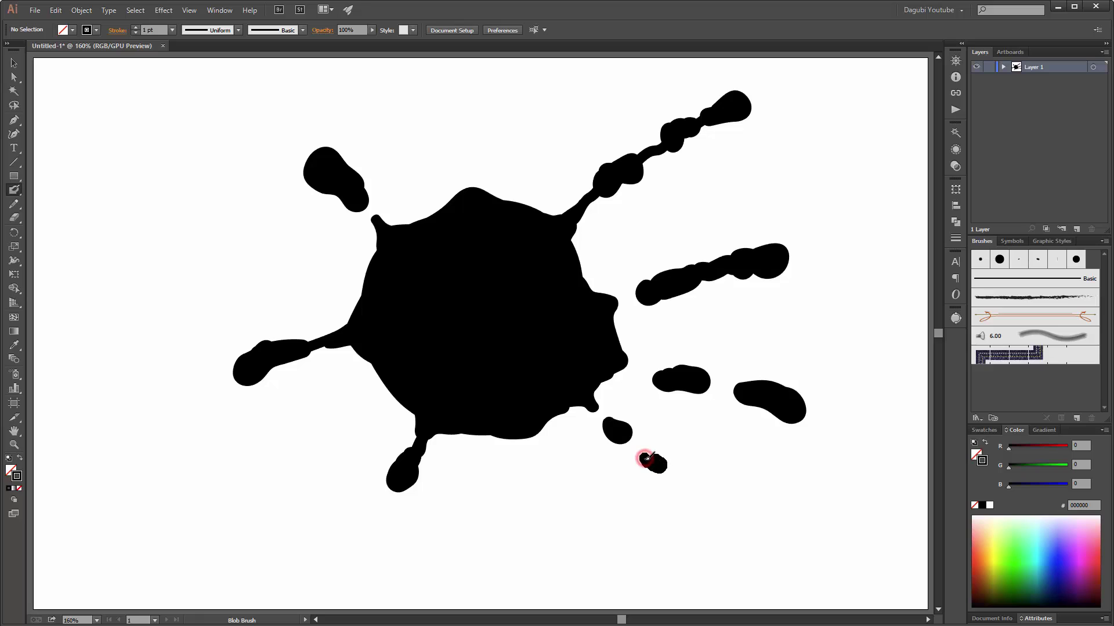
mouse_move(503, 429)
mouse_down()
mouse_move(462, 426)
mouse_move(482, 464)
mouse_up()
mouse_move(468, 176)
mouse_down()
mouse_move(460, 191)
mouse_move(464, 181)
mouse_up()
drag(467, 166, 469, 155)
drag(493, 206, 512, 199)
drag(522, 212, 540, 208)
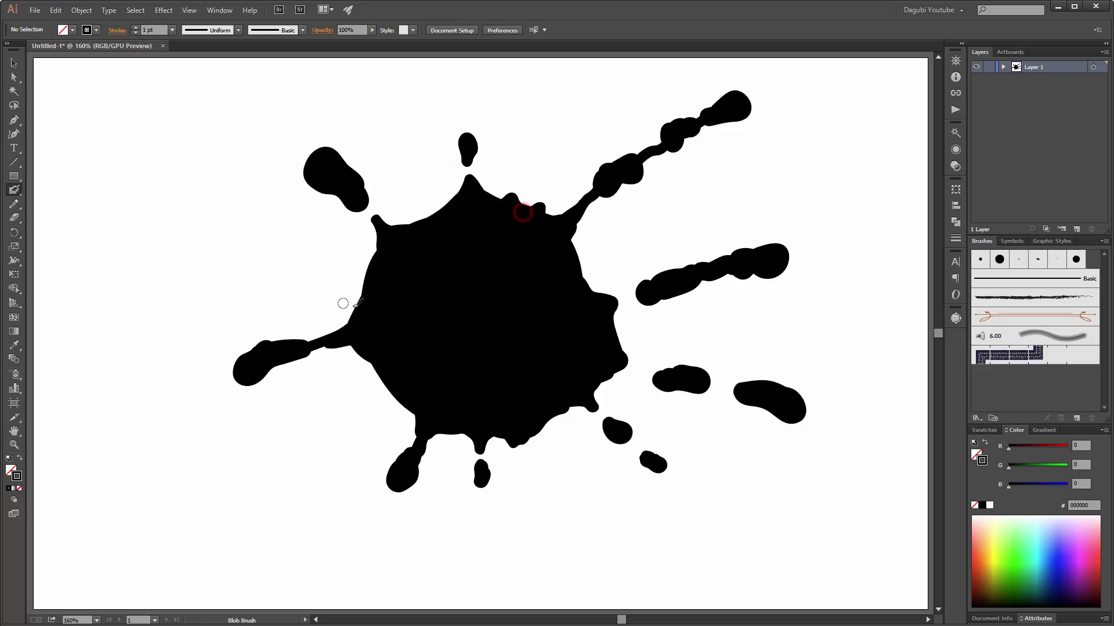
drag(358, 313, 362, 285)
drag(419, 226, 424, 209)
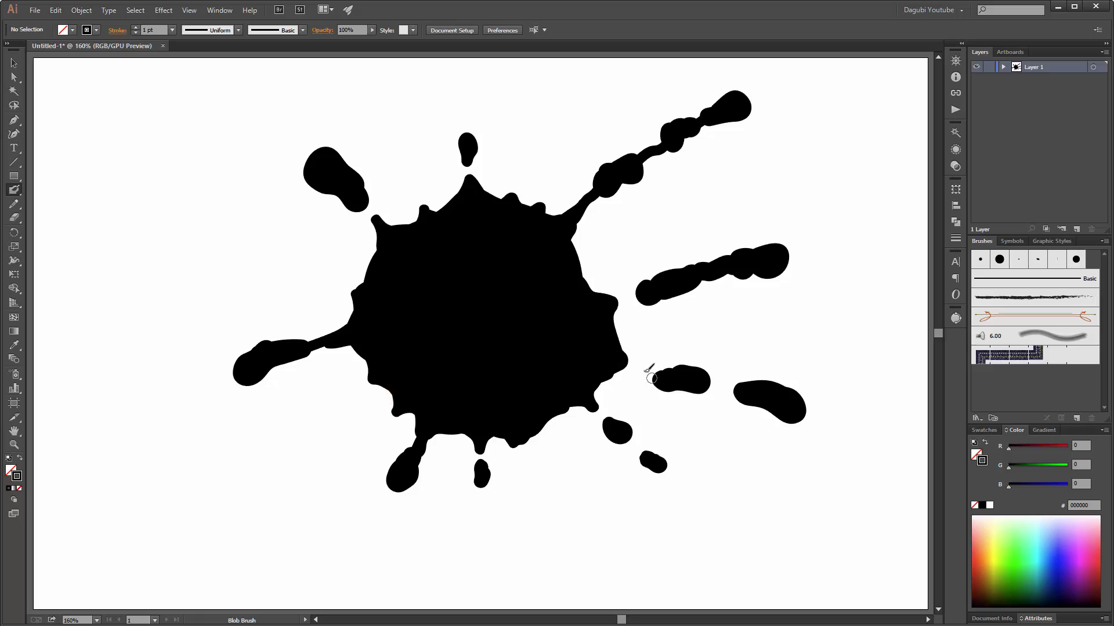
- Connect the nearer lower-right droplet to the blob and add small drops at the far right and in the upper-right gap
drag(652, 372, 620, 363)
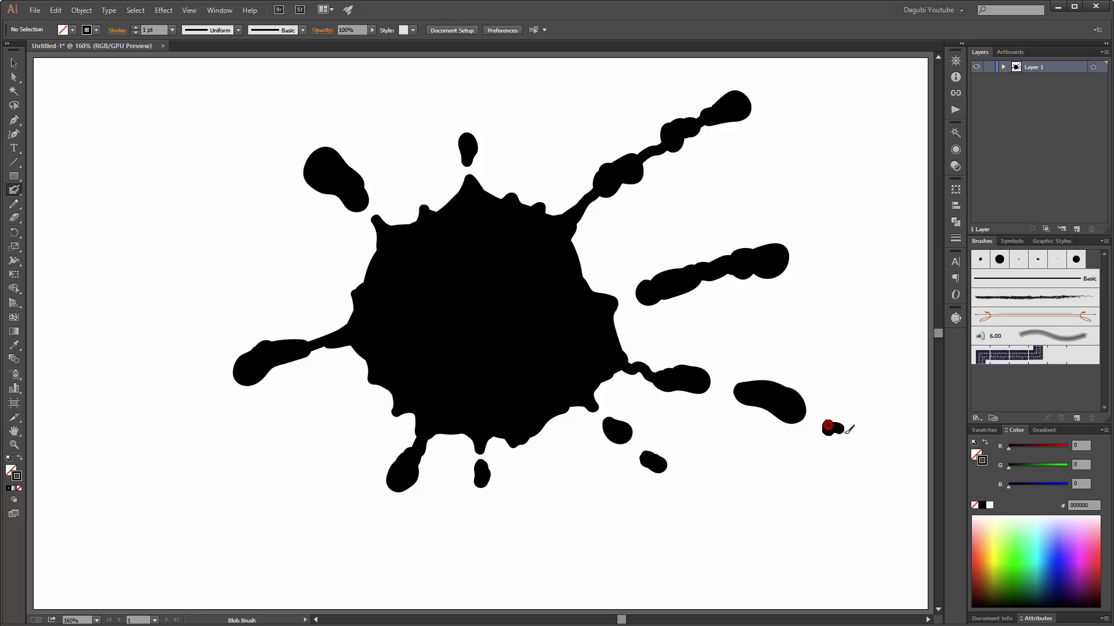
drag(847, 432, 849, 436)
drag(354, 296, 354, 296)
click(573, 254)
click(600, 256)
drag(601, 255, 638, 238)
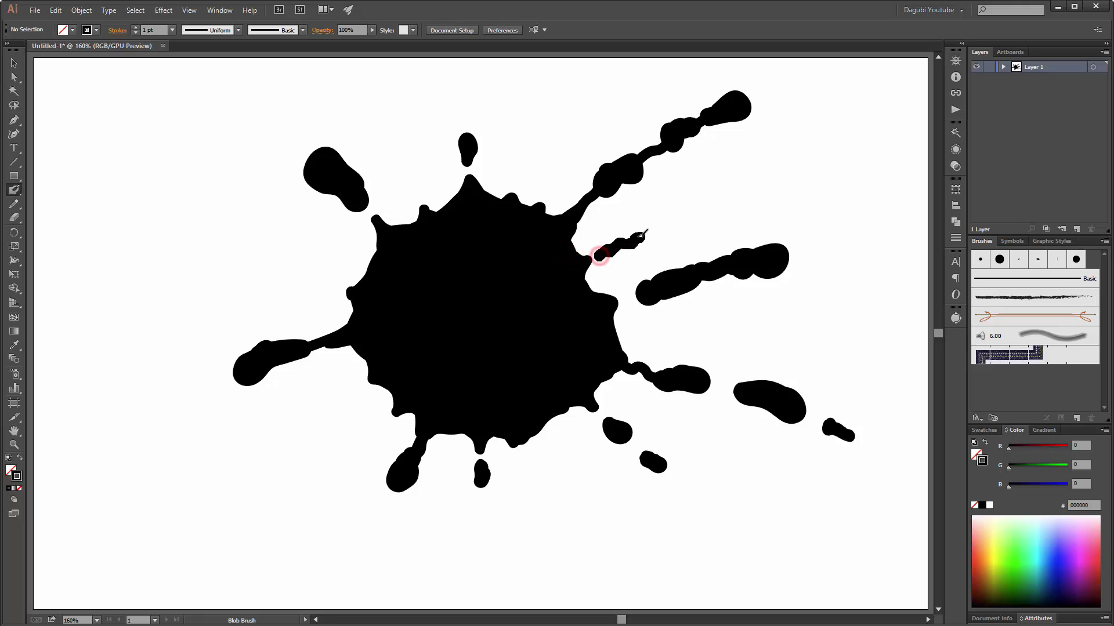
click(660, 226)
- Set the Blob Brush size to 6 pt and add thin drops and a fine spike tip above the blob's upper right
double_click(12, 191)
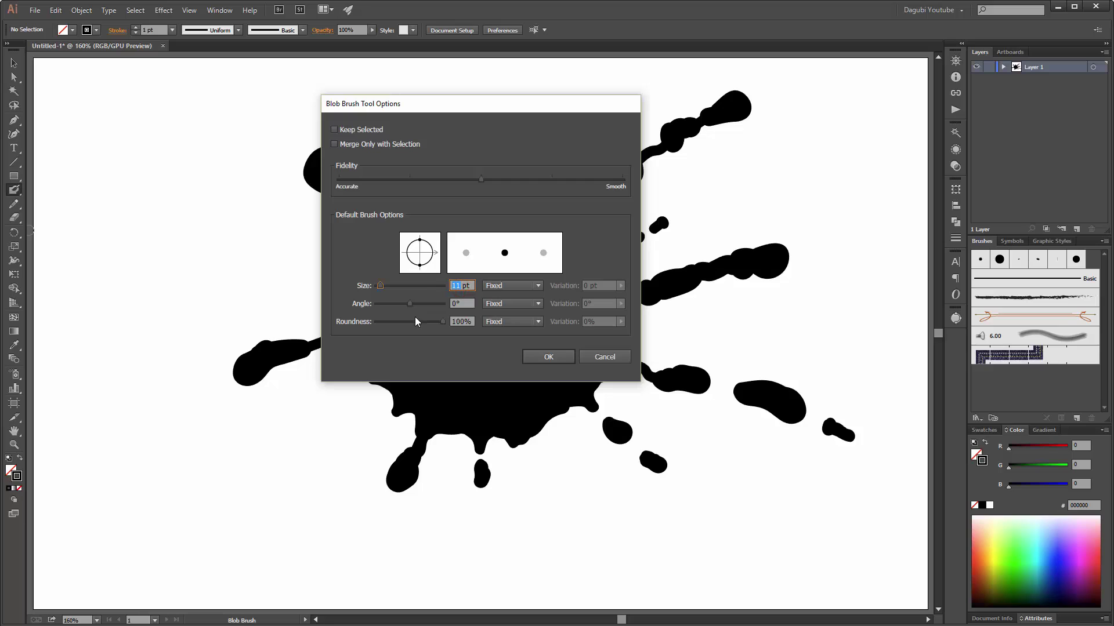
text(6)
click(545, 357)
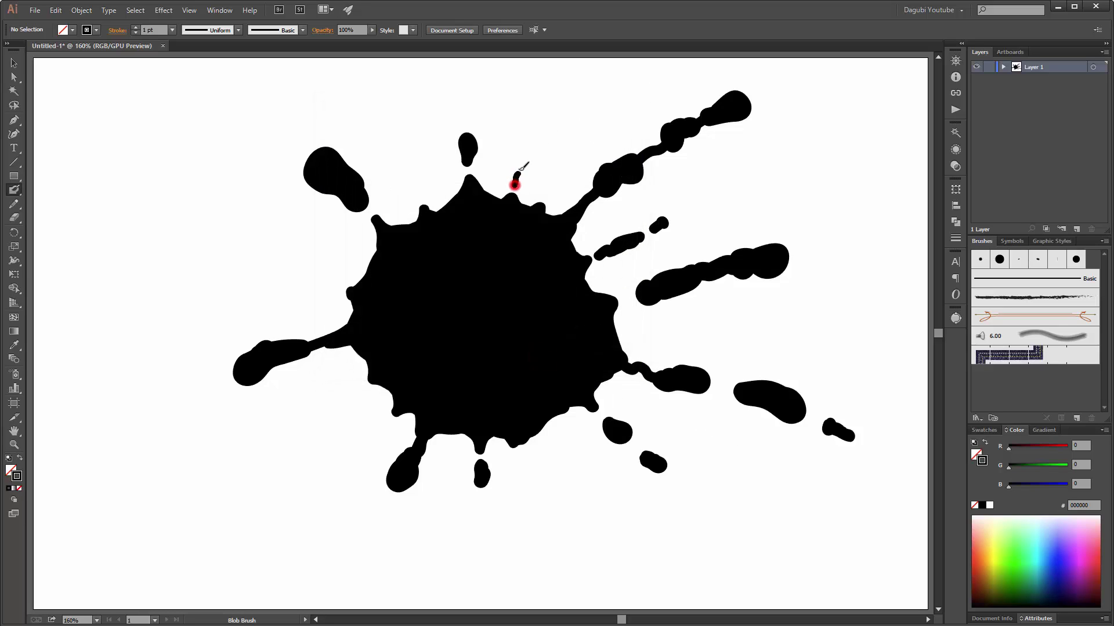
drag(520, 169, 514, 184)
drag(524, 144, 527, 131)
drag(543, 206, 542, 195)
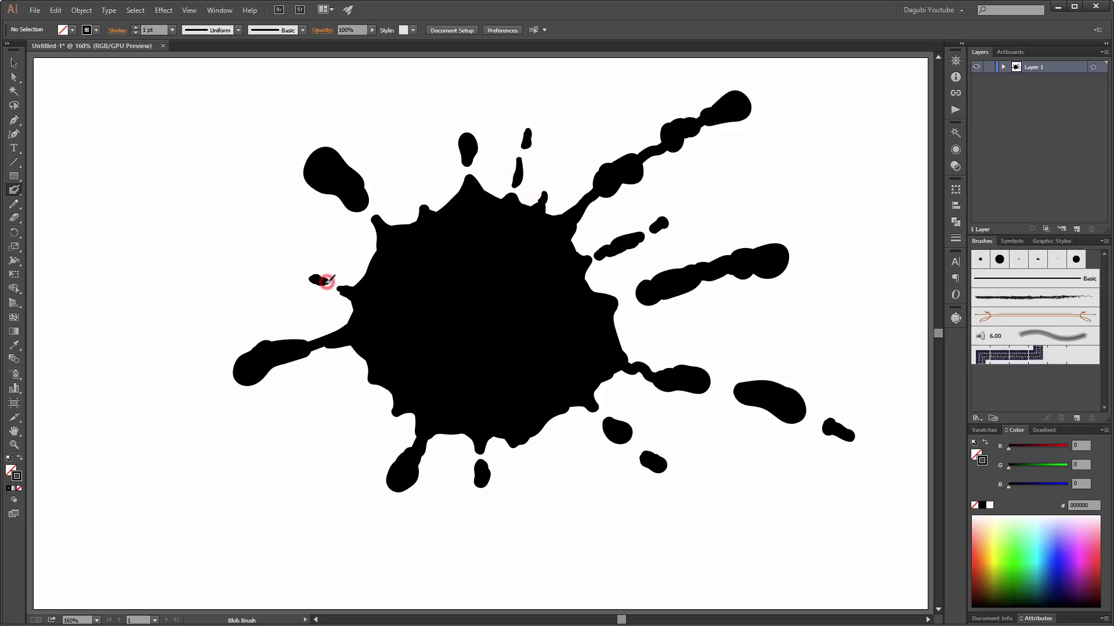
- Paint fine 6 pt drops to the left and lower left of the blob and a tapered drip below it
drag(299, 274, 286, 273)
drag(390, 424, 380, 431)
mouse_move(380, 379)
mouse_down()
mouse_move(359, 395)
mouse_move(384, 424)
mouse_move(351, 464)
mouse_up()
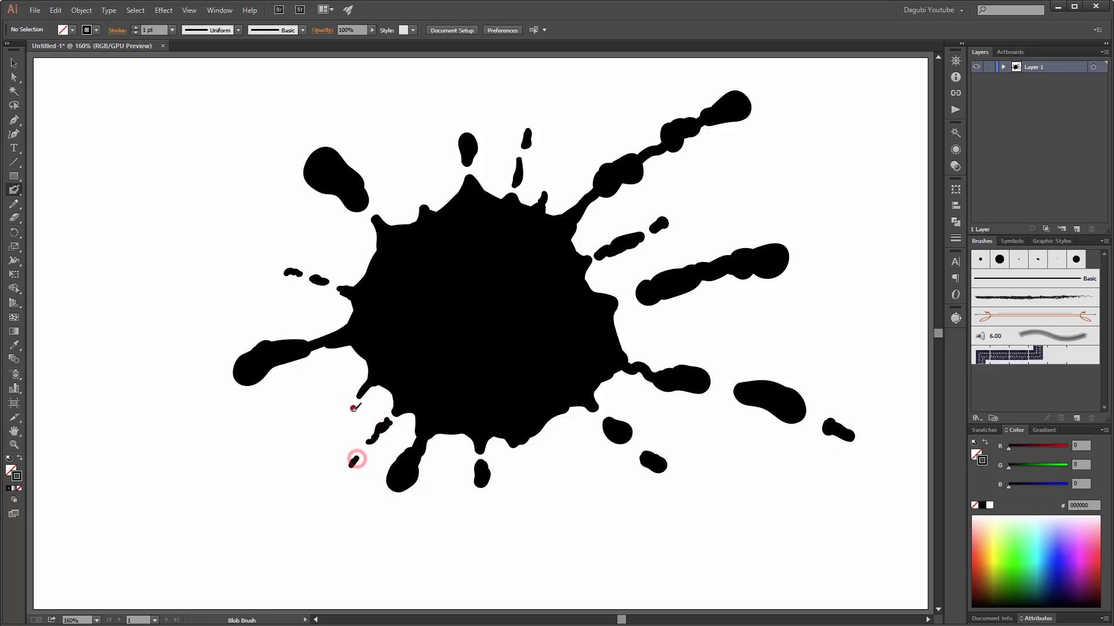
drag(352, 408, 350, 413)
drag(533, 450, 558, 479)
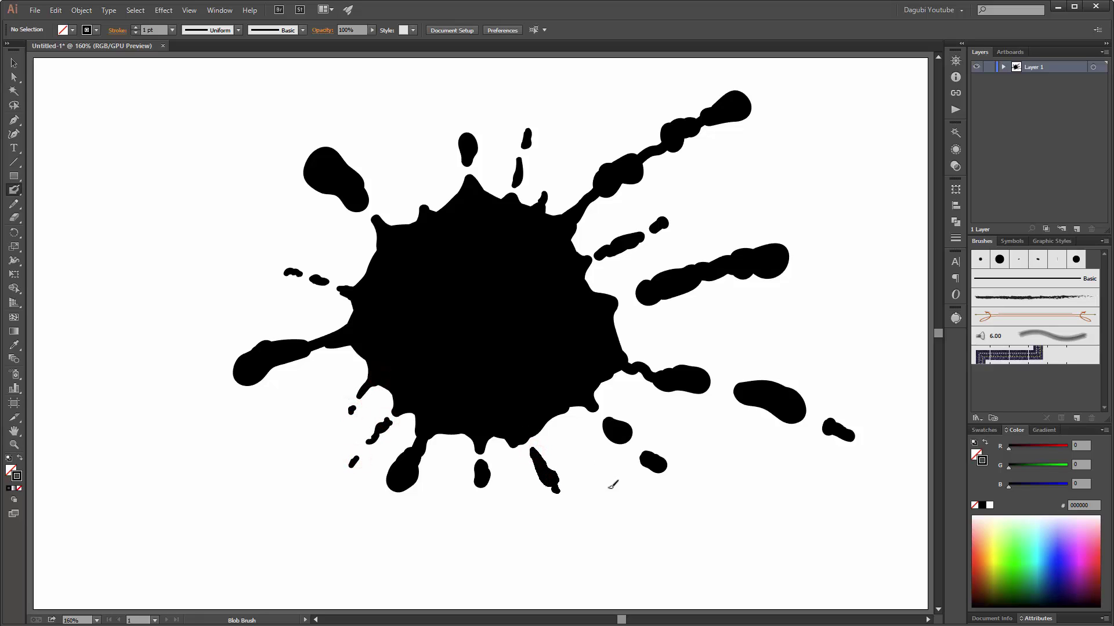
- Add tiny drops at the lower right, far right, upper left and end of the bottom drip, and save as Untitled-1.ai
drag(691, 487, 696, 486)
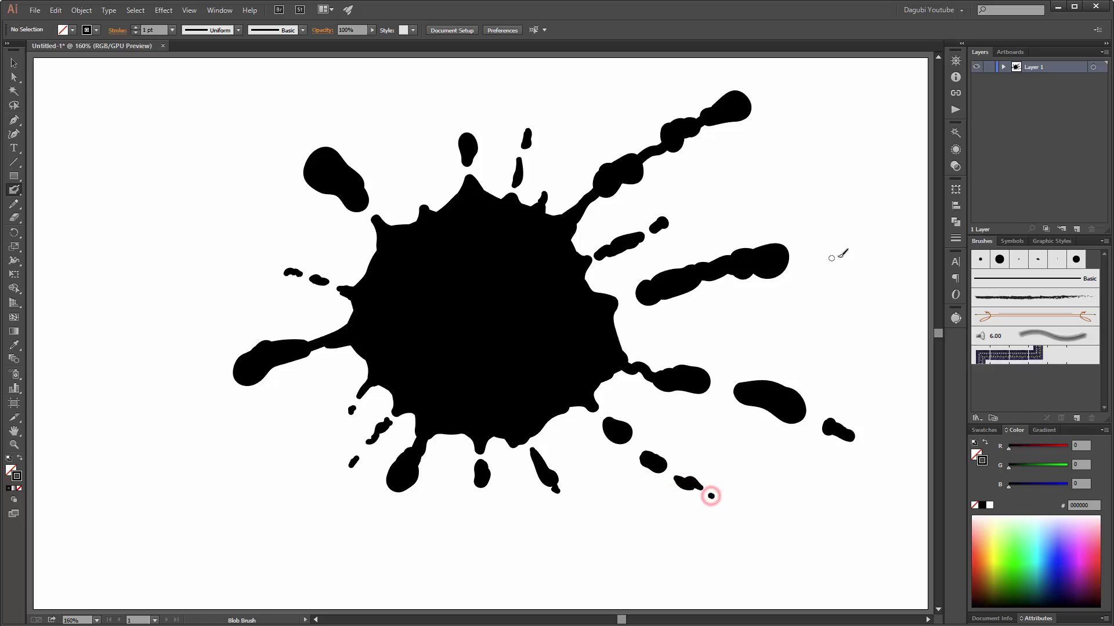
drag(811, 246, 858, 228)
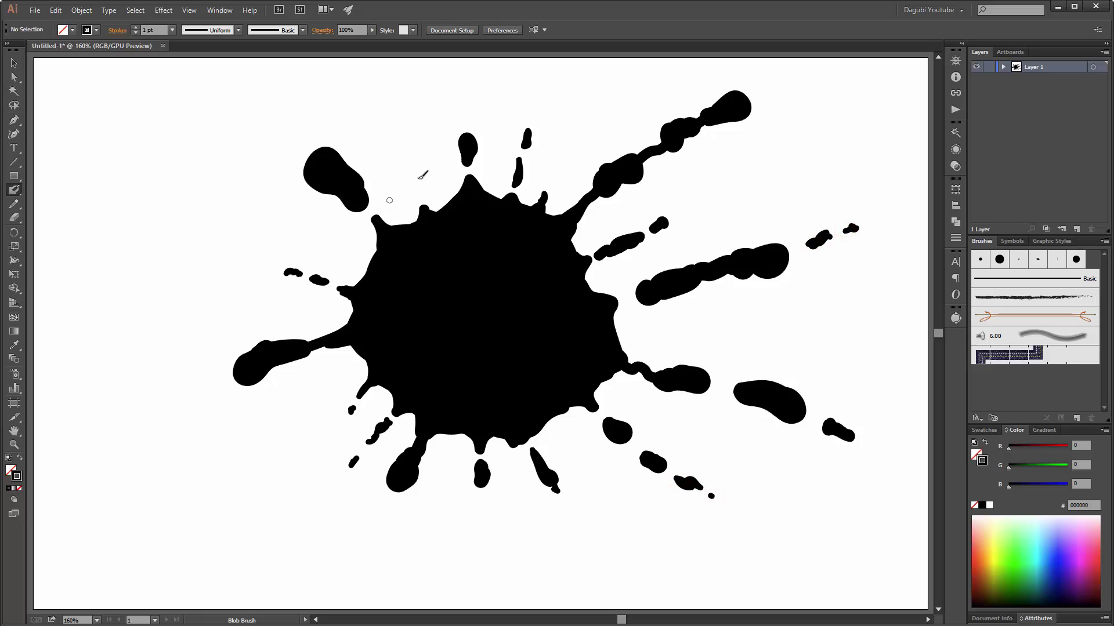
drag(418, 193, 417, 173)
drag(567, 503, 574, 513)
click(581, 521)
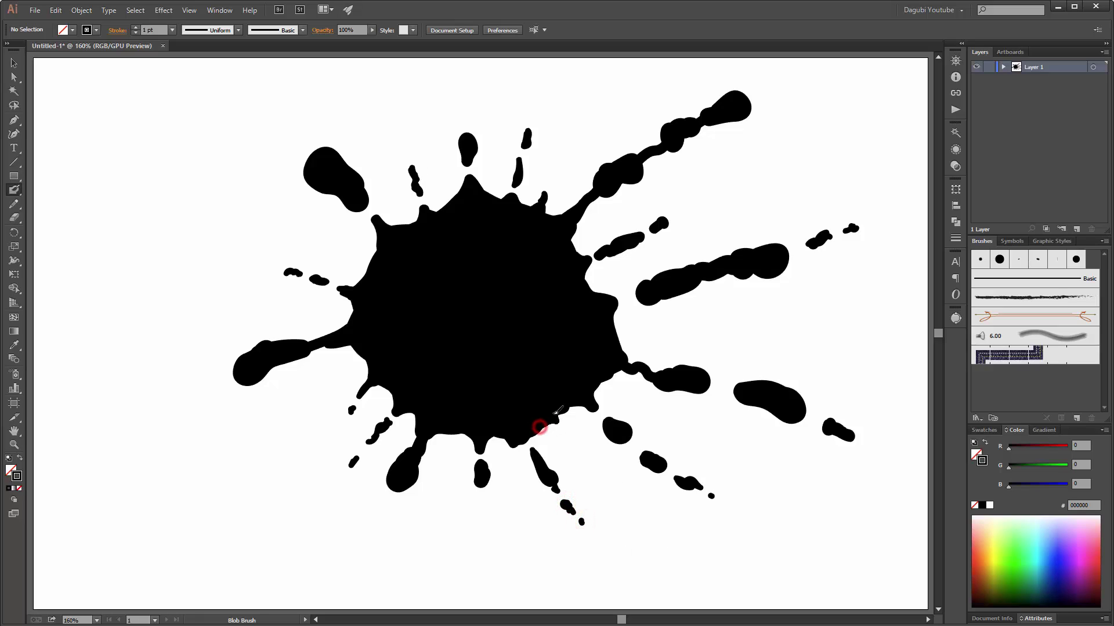
key(ctrl+s)
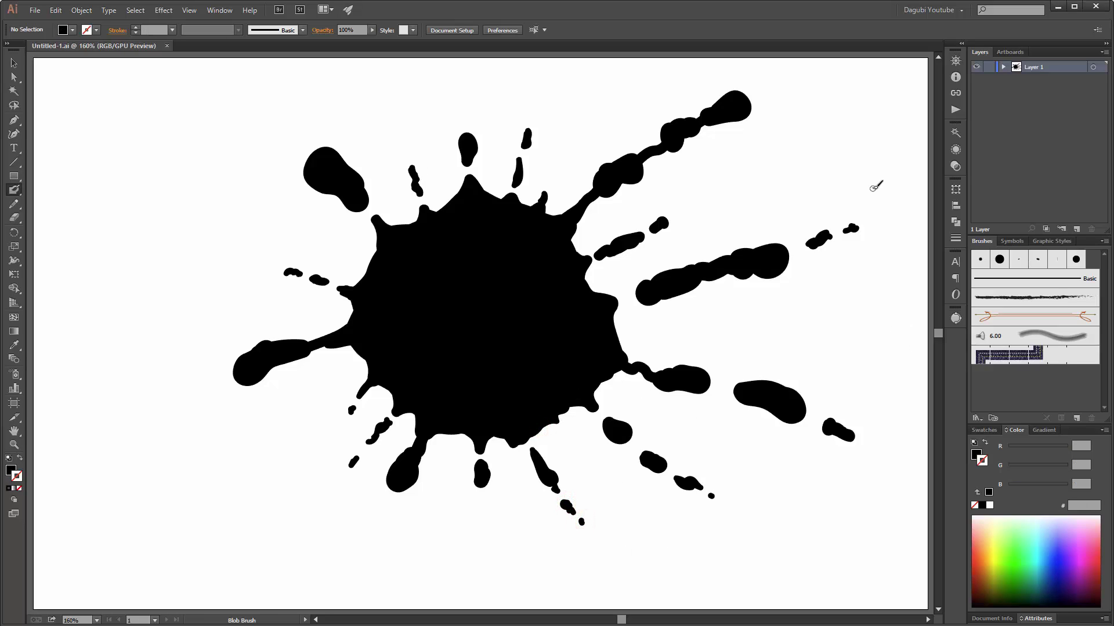
- Select all the splash artwork on Layer 1 and hide its selection edges
click(1093, 67)
click(190, 11)
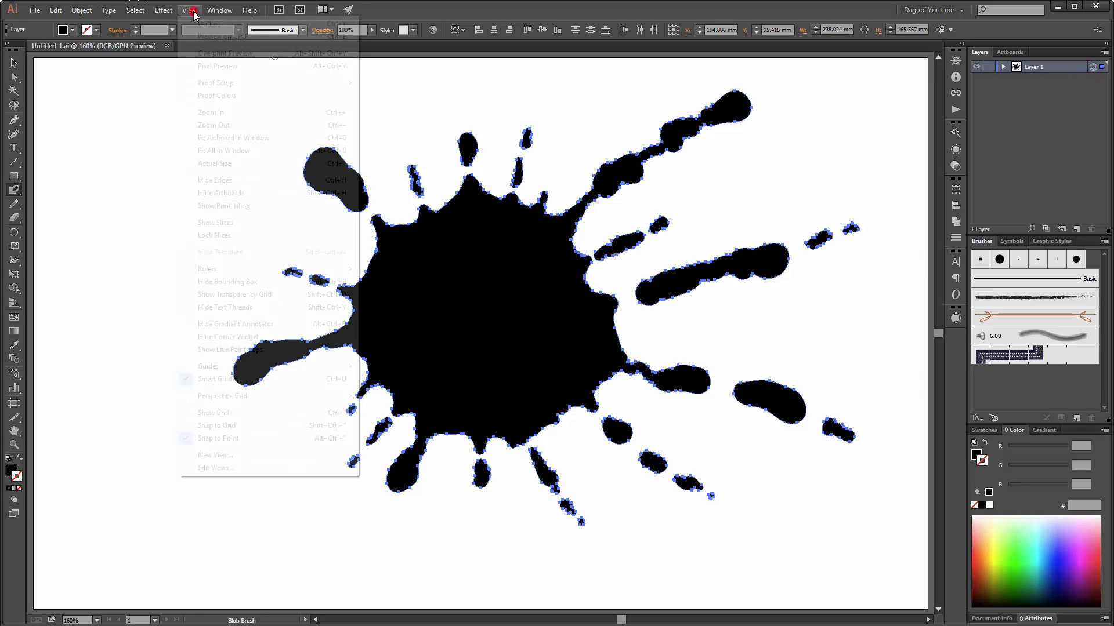
click(232, 183)
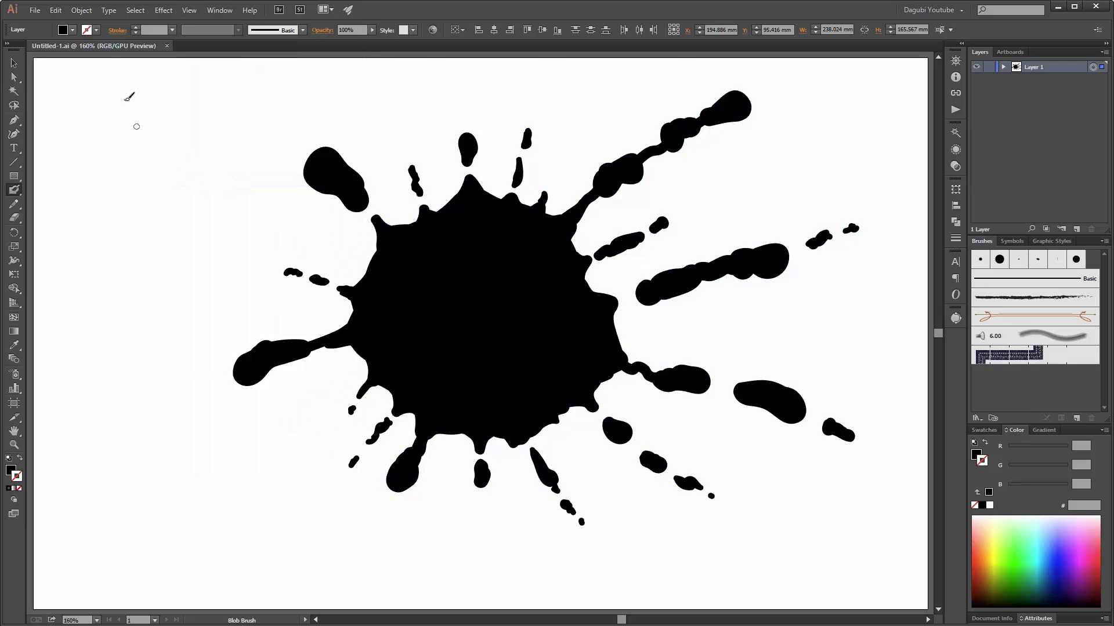
- Open Simplify for the selected splash paths with the preview on and set the curve precision to 87%
click(84, 14)
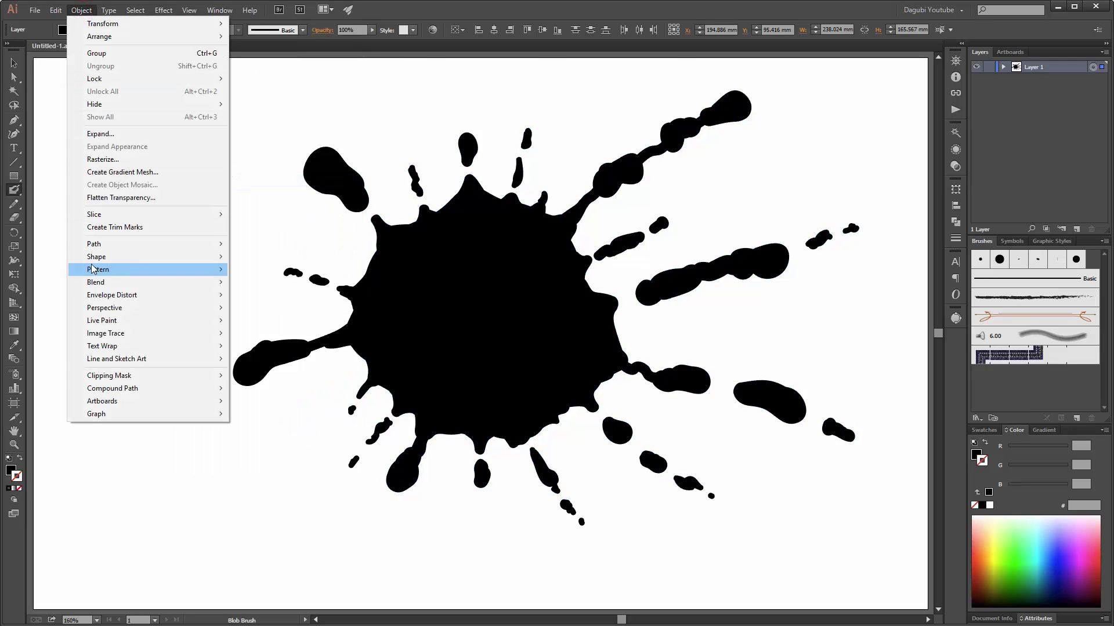
mouse_move(106, 247)
click(268, 303)
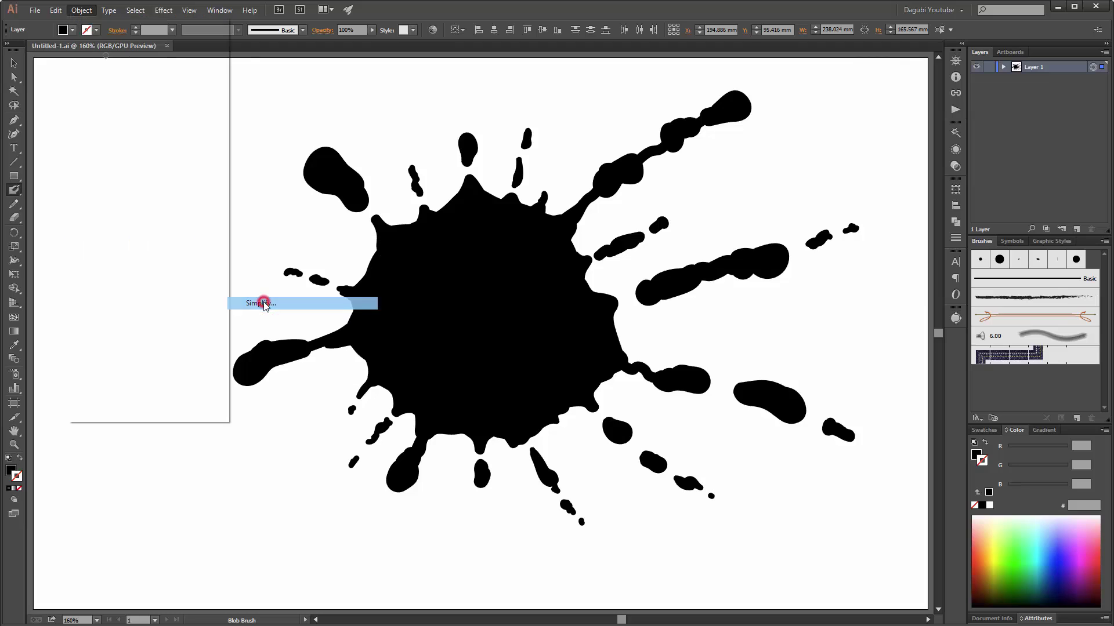
click(805, 262)
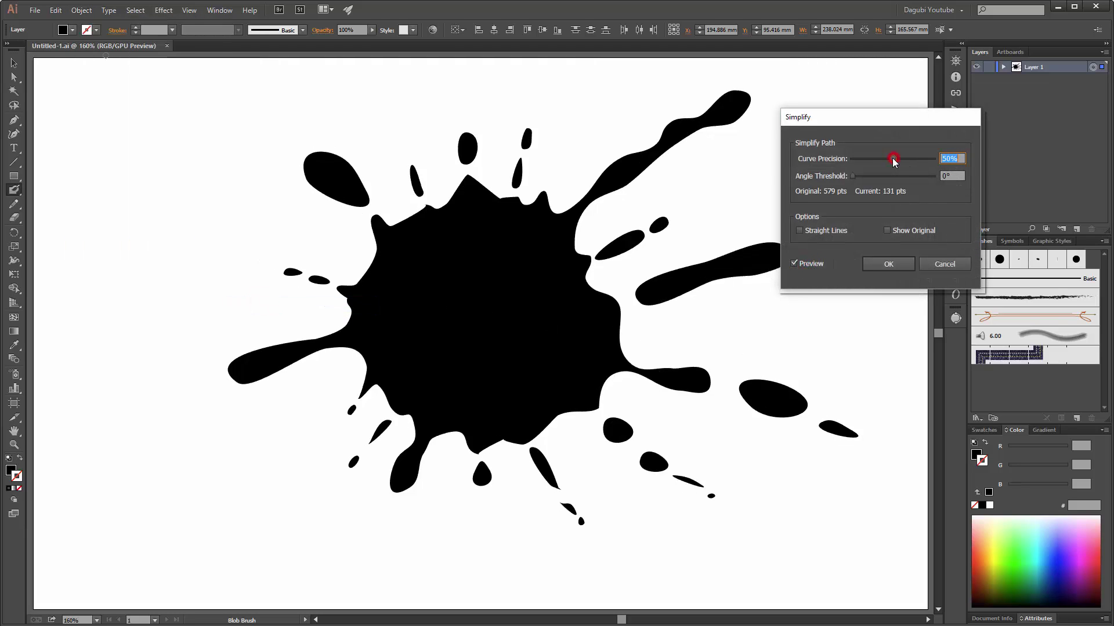
drag(893, 157, 922, 160)
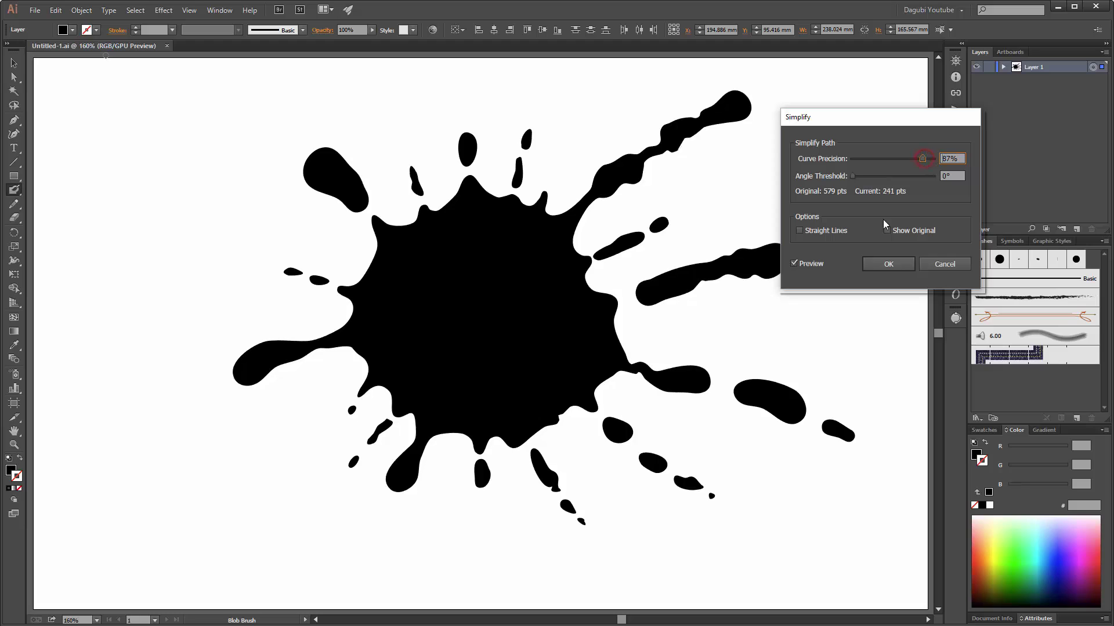
- Compare the splash with and without the Simplify preview, leave the preview on and apply the simplification
click(808, 264)
click(811, 263)
click(810, 263)
click(810, 262)
click(810, 264)
click(810, 264)
click(810, 265)
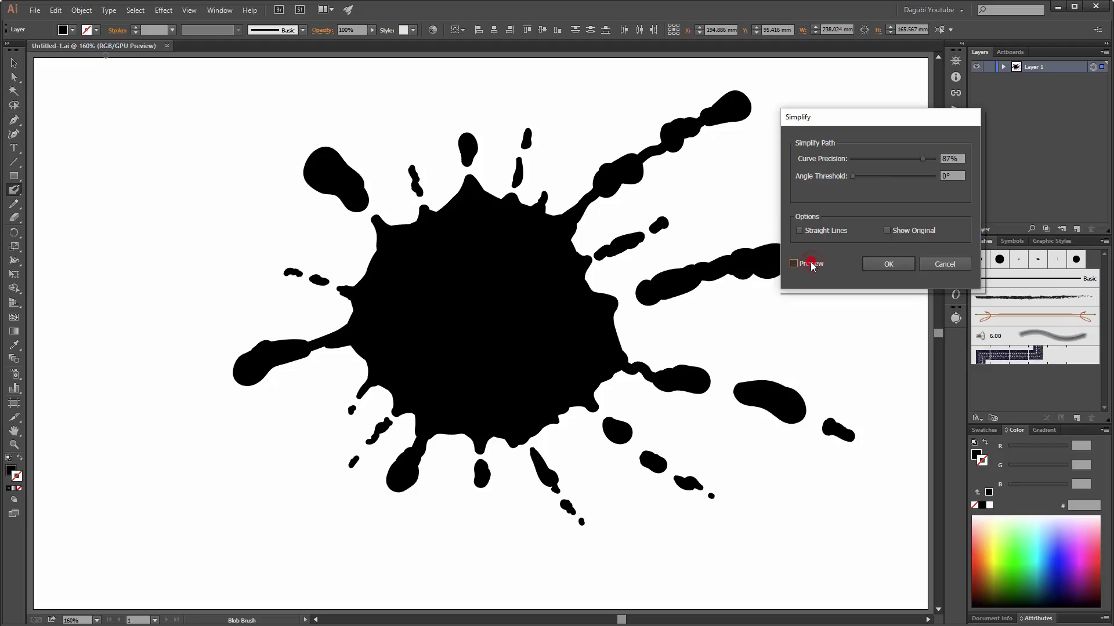
click(810, 264)
click(810, 264)
click(810, 265)
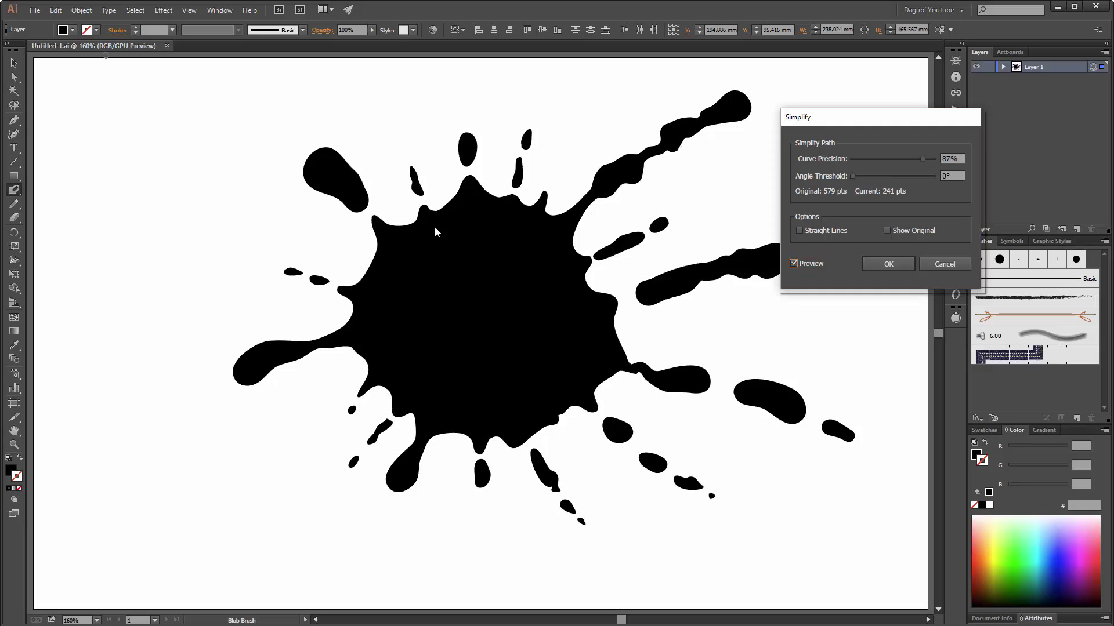
click(906, 265)
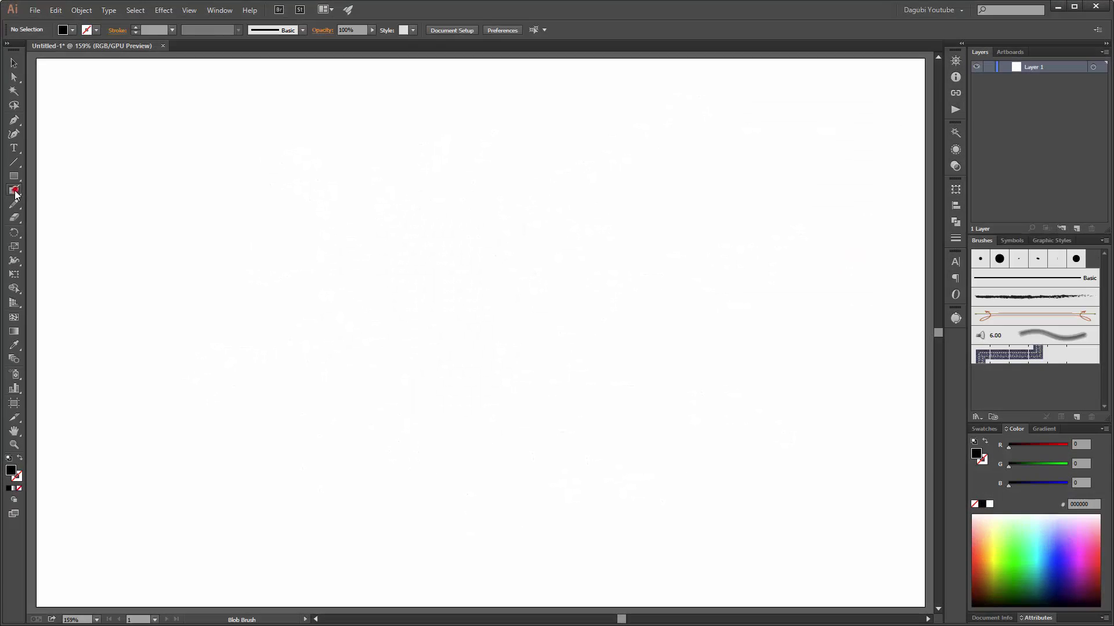
- Draw a closed ring with the Blob Brush near the artboard centre and delete its inner path to form a solid blob
mouse_move(482, 258)
mouse_down()
mouse_move(469, 259)
mouse_move(534, 330)
mouse_move(427, 303)
mouse_up()
key(a)
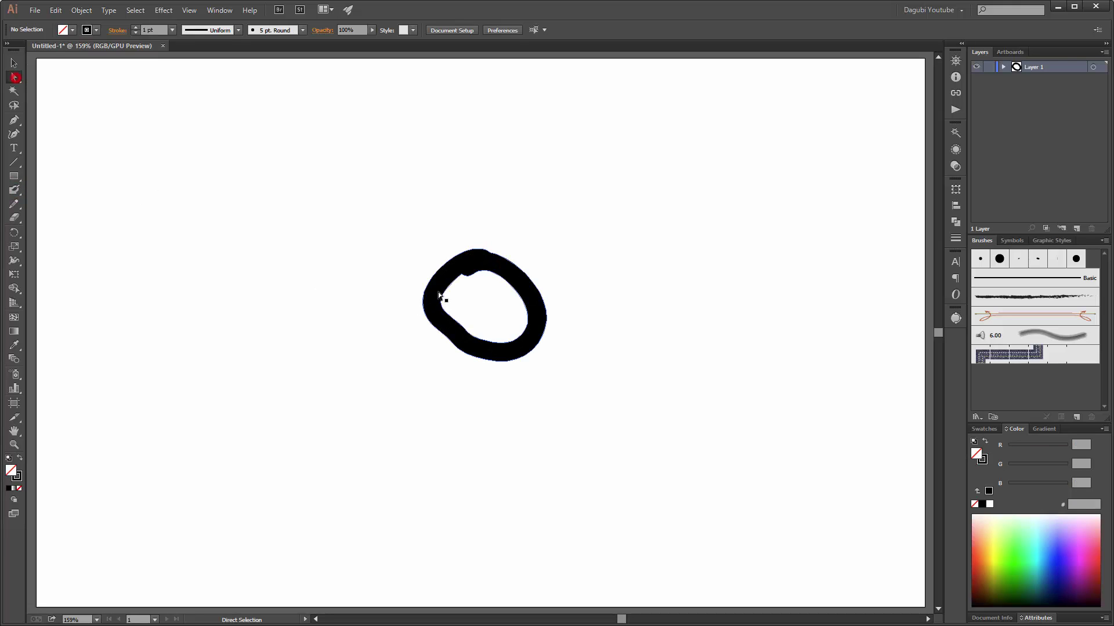
click(444, 294)
key(Delete)
- Paint rounded bumps around the blob's edge and separate drops at its upper right and lower right with the Blob Brush
key(shift+b)
drag(510, 269, 550, 299)
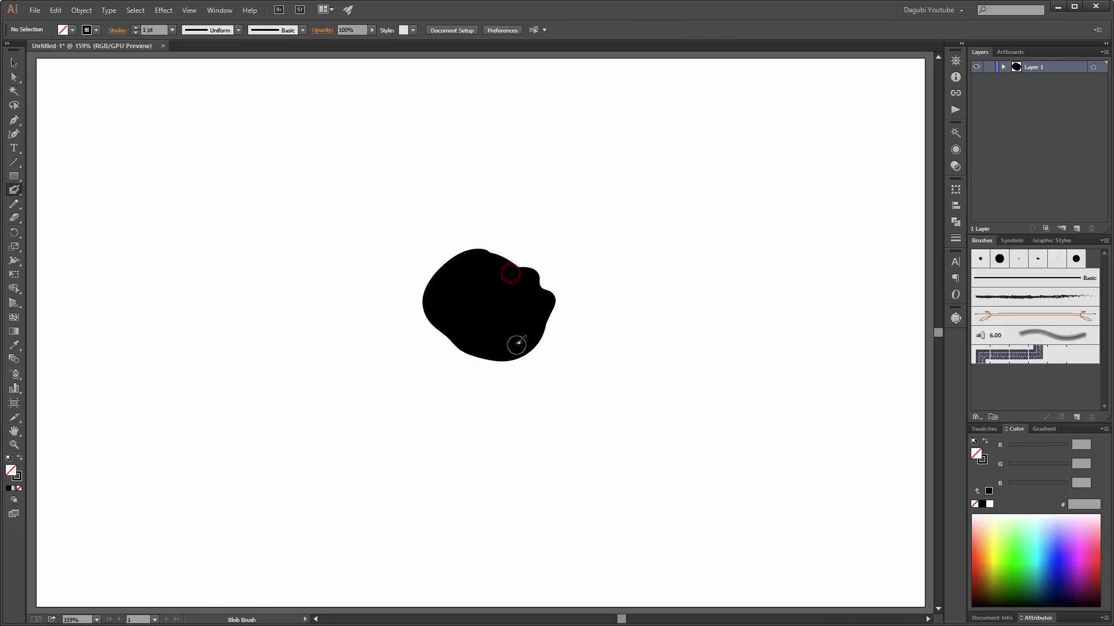
drag(513, 348, 435, 323)
drag(433, 296, 454, 261)
drag(587, 242, 596, 237)
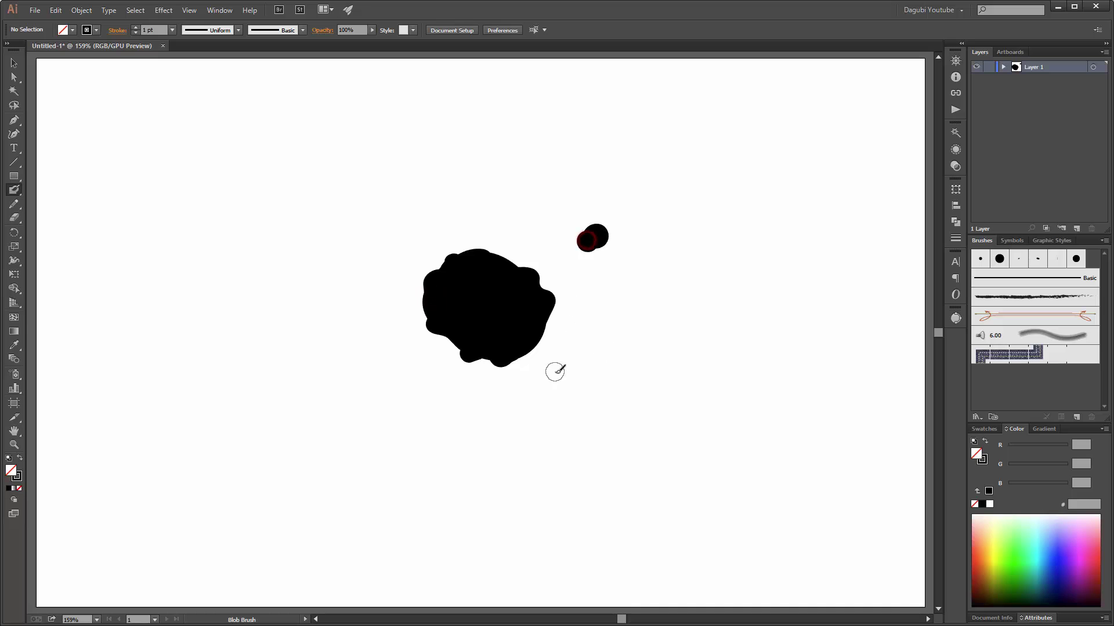
drag(560, 369, 551, 380)
- Reduce the Blob Brush size, add a drop below the blob's lower left and paint a splash arm at its upper left
double_click(14, 190)
drag(398, 293, 384, 291)
click(548, 358)
click(456, 380)
drag(420, 202, 427, 208)
drag(465, 256, 430, 213)
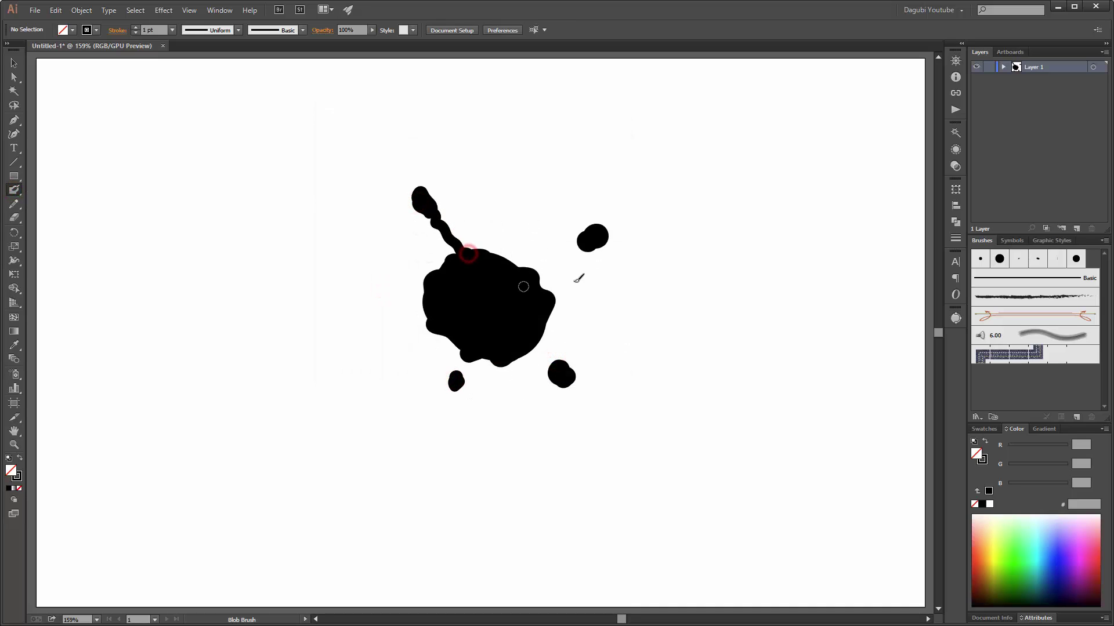
- Connect the upper-right, lower-right and lower-left drops to the blob with thin strands and extend the upper-right drop's tip
mouse_move(587, 239)
mouse_down()
mouse_move(533, 299)
mouse_move(606, 228)
mouse_up()
drag(553, 365, 535, 345)
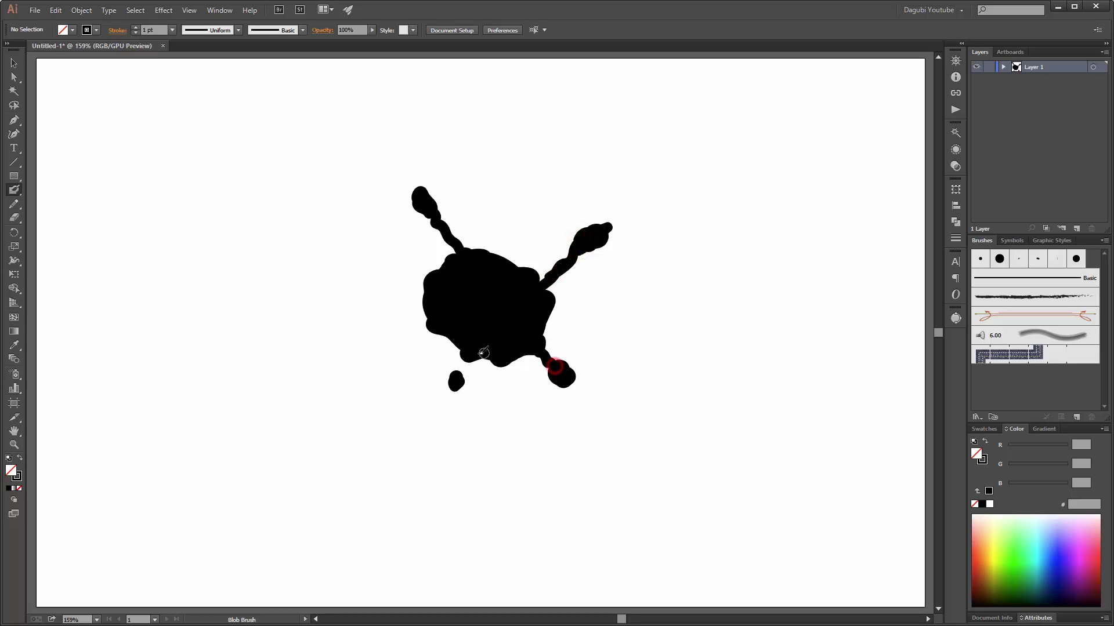
drag(464, 349, 457, 377)
- Add small bumps along the blob's upper, left and lower edges and a detached drop beyond the upper-left arm
click(494, 255)
click(511, 263)
drag(416, 291, 425, 299)
click(441, 336)
click(516, 361)
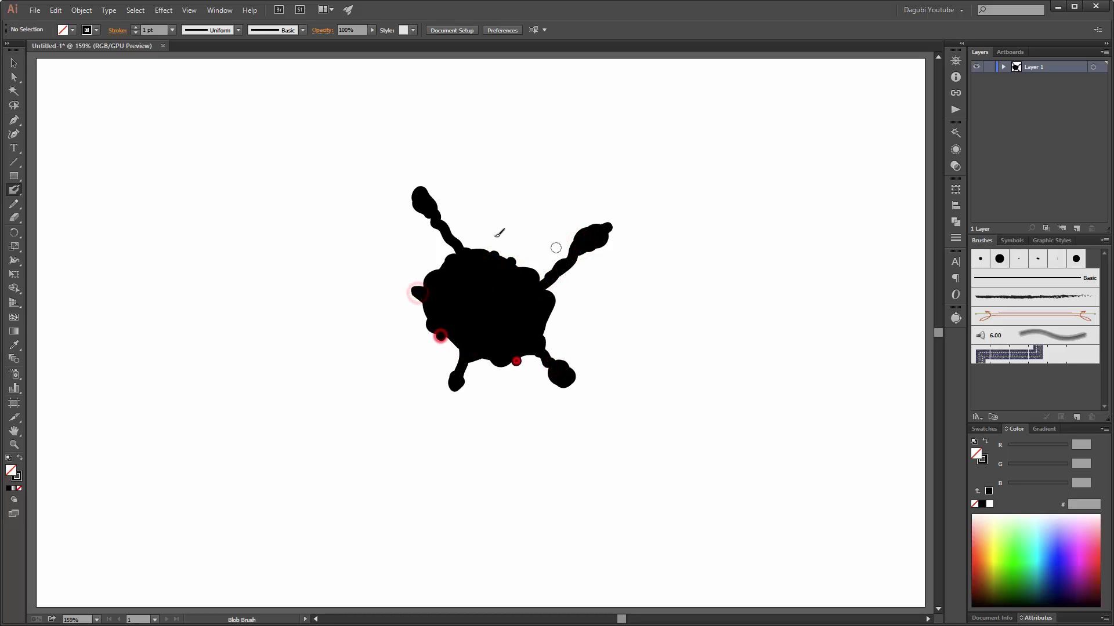
drag(406, 170, 399, 164)
- Set the Blob Brush size to 4 pt and paint two small drops beyond the upper-right arm
double_click(14, 190)
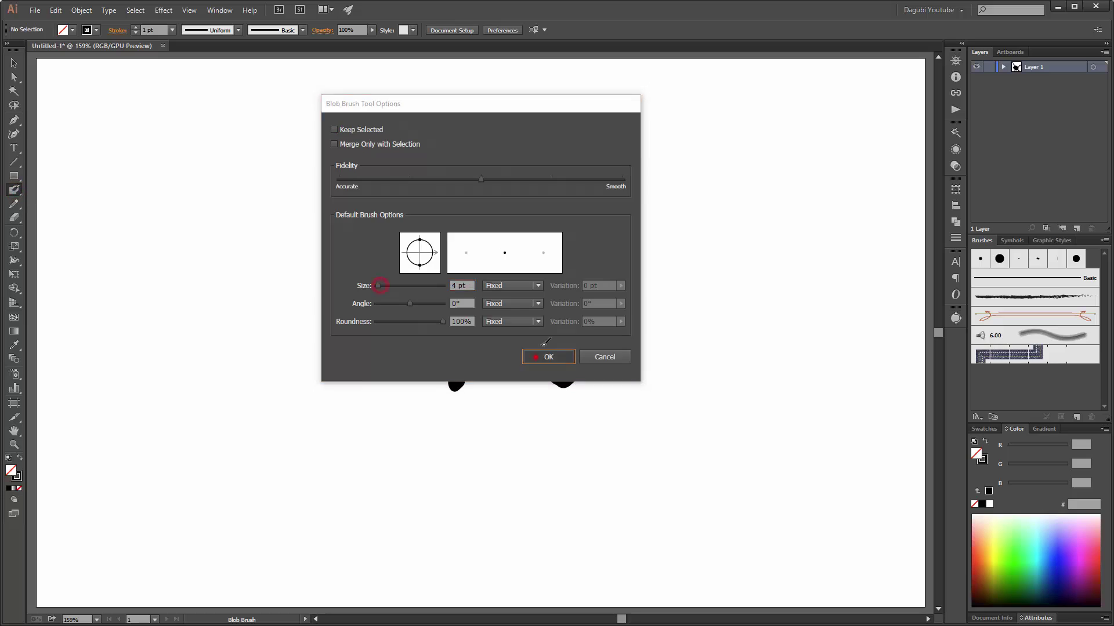
click(540, 356)
drag(621, 217, 624, 218)
drag(641, 205, 637, 209)
- Paint thin spikes along the blob's upper edge and a thin drip with a tiny drop at its upper left
ctrl+click(493, 290)
ctrl+click(496, 317)
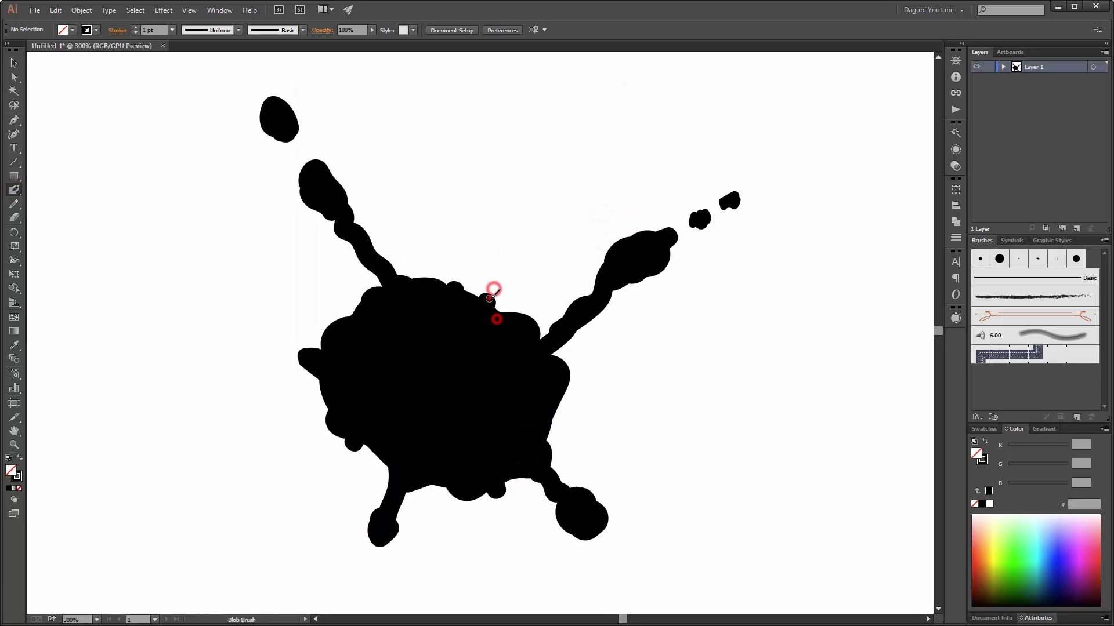
drag(497, 288, 489, 299)
drag(520, 307, 514, 317)
mouse_move(462, 270)
mouse_down()
mouse_move(455, 284)
mouse_move(428, 280)
mouse_up()
mouse_move(359, 287)
mouse_down()
mouse_move(350, 320)
mouse_move(304, 284)
mouse_up()
drag(296, 274, 303, 282)
click(282, 264)
- Paint short spikes along the blob's lower-left and bottom edges and two thin drips with tiny drops on its right
mouse_move(326, 428)
mouse_down()
mouse_move(314, 436)
mouse_move(340, 456)
mouse_up()
drag(459, 490, 467, 503)
drag(498, 489, 506, 508)
drag(543, 430, 600, 441)
drag(614, 443, 620, 445)
drag(568, 378, 632, 390)
click(656, 392)
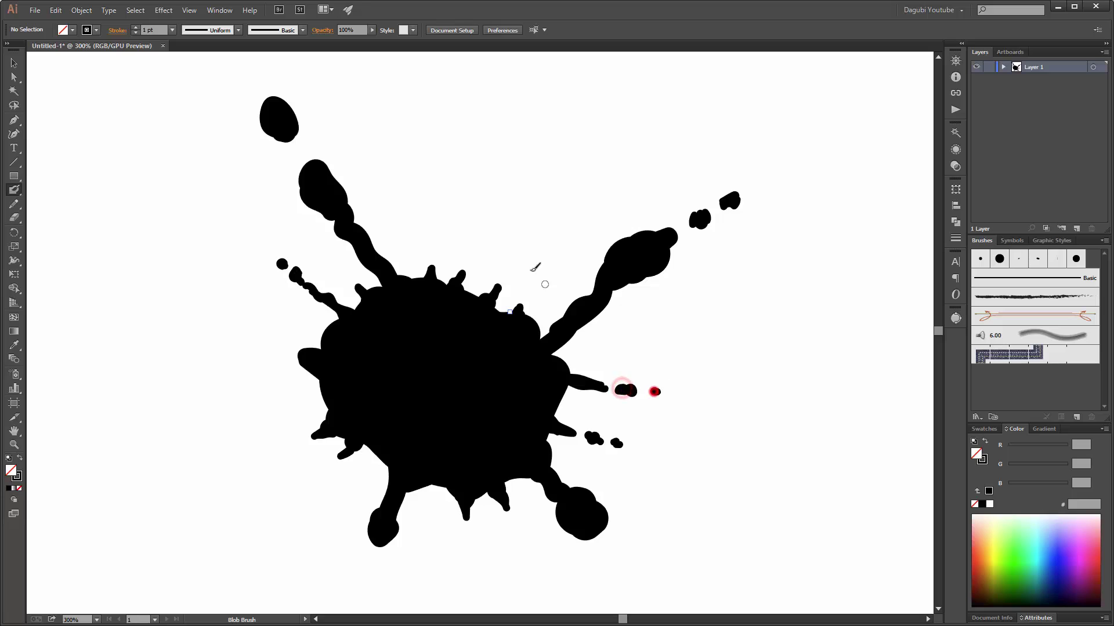
- Add tiny drops above the upper spikes and extend a thin drip with a separate drop from the blob's left side
click(509, 271)
click(524, 253)
click(467, 258)
click(473, 248)
drag(293, 357, 260, 357)
click(234, 358)
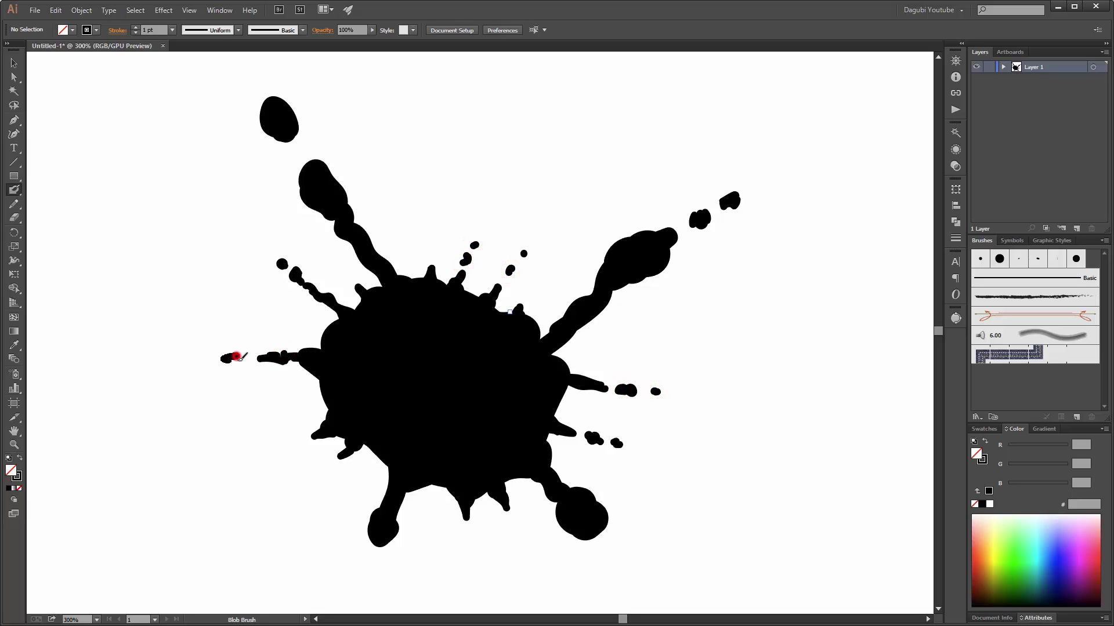
- Scale the whole splash up from its centre with Free Transform to about 166 by 144 mm
key(ctrl+0)
ctrl+click(497, 311)
key(e)
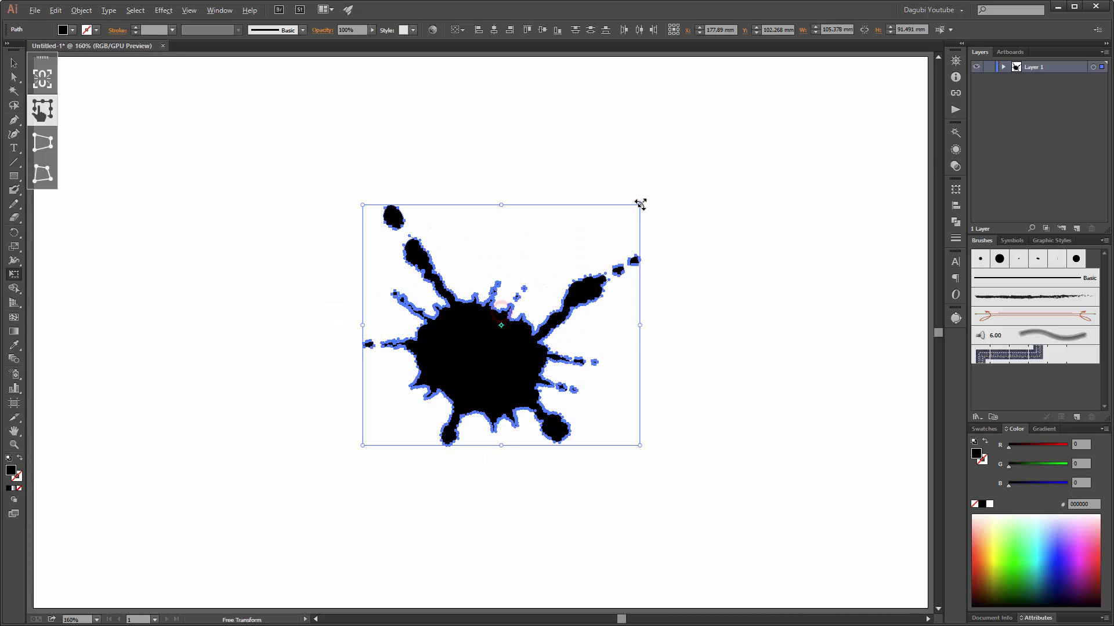
drag(640, 204, 714, 167)
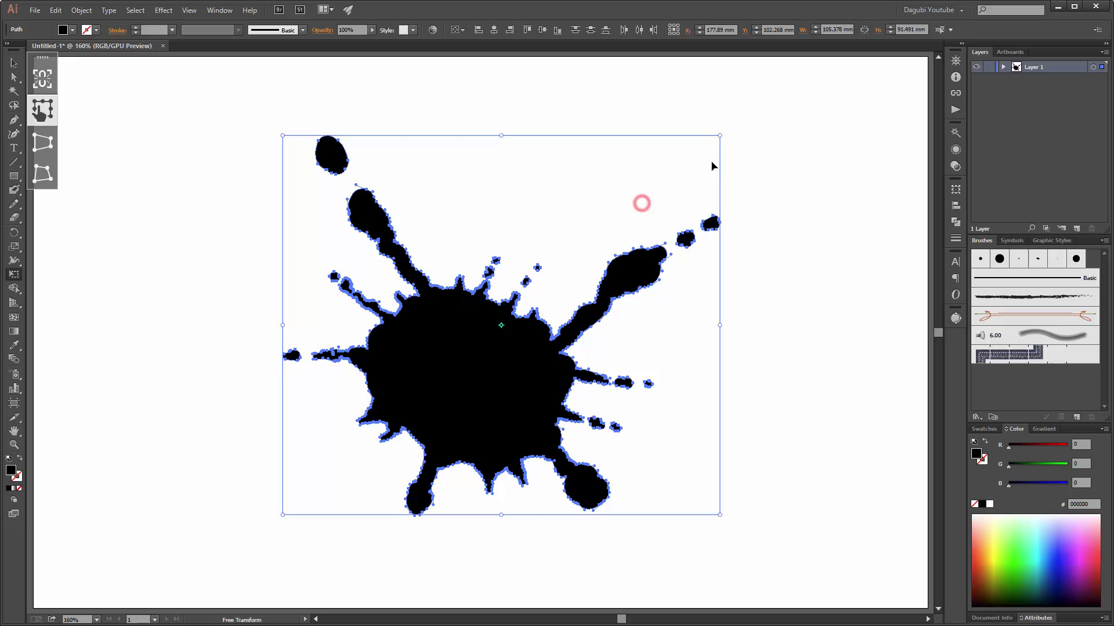
- Simplify the enlarged splash's paths with the preview on, raising the curve precision above 50%
click(161, 11)
mouse_move(81, 11)
mouse_move(116, 244)
click(274, 301)
click(802, 198)
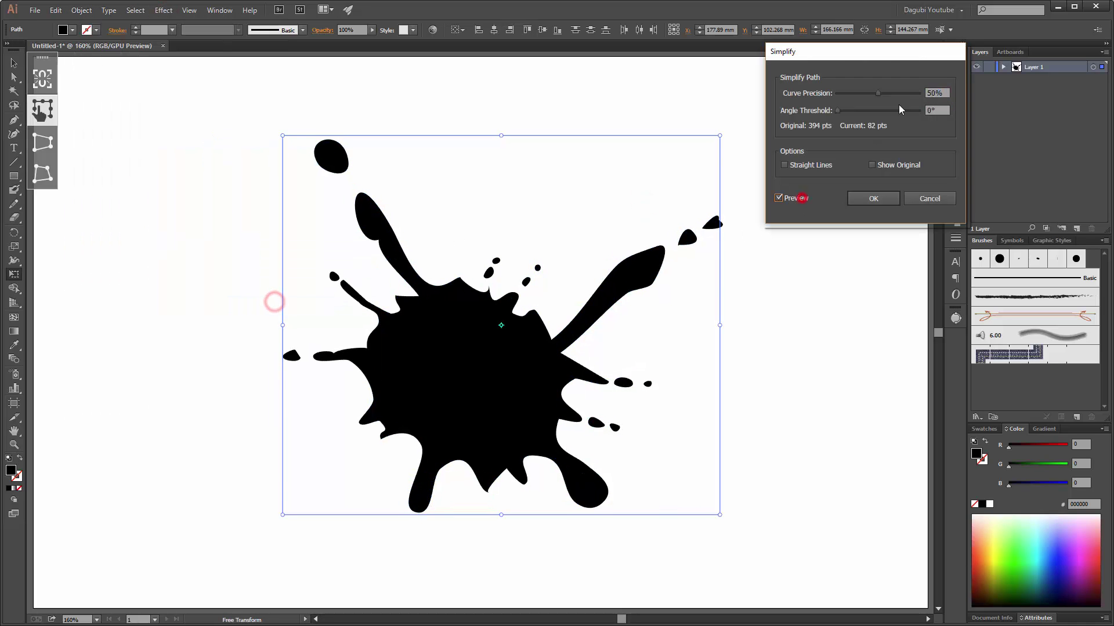
drag(881, 93, 908, 93)
drag(913, 100, 915, 98)
click(881, 196)
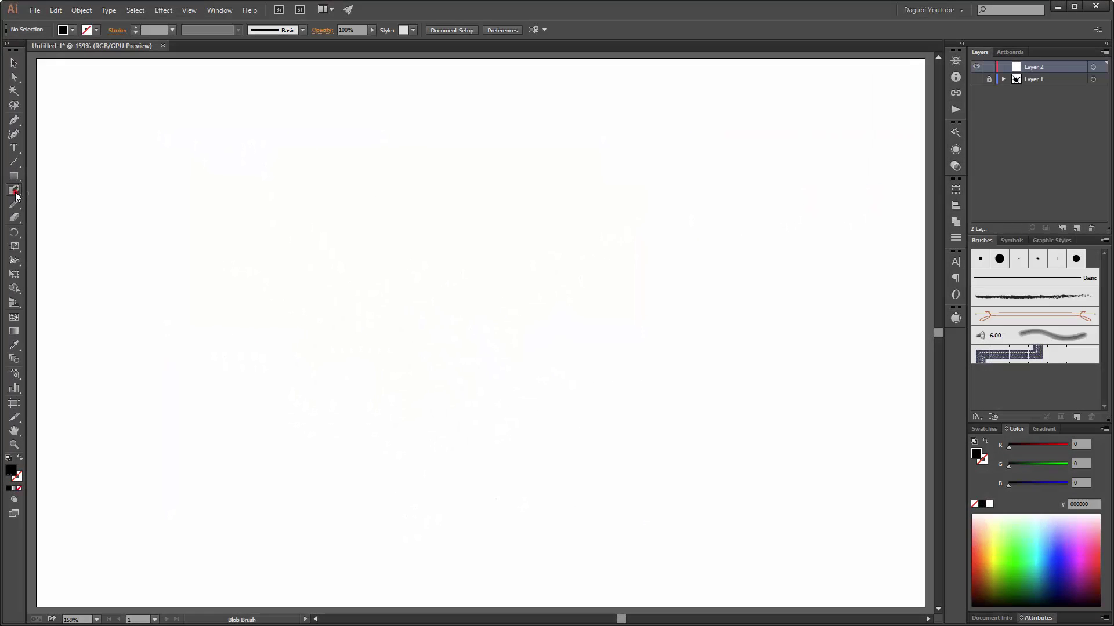
- Enlarge the Blob Brush, draw a closed wavy ring on Layer 2 and delete its inner path to form a solid blob
double_click(15, 190)
click(544, 355)
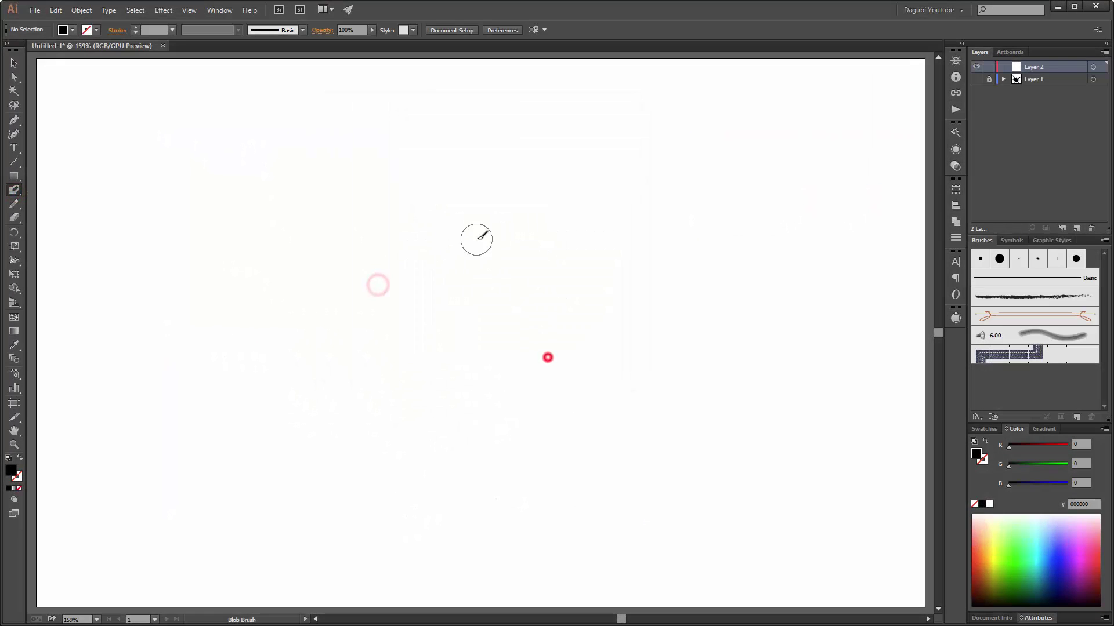
mouse_move(484, 232)
mouse_down()
mouse_move(409, 341)
mouse_move(638, 305)
mouse_move(411, 299)
mouse_up()
key(a)
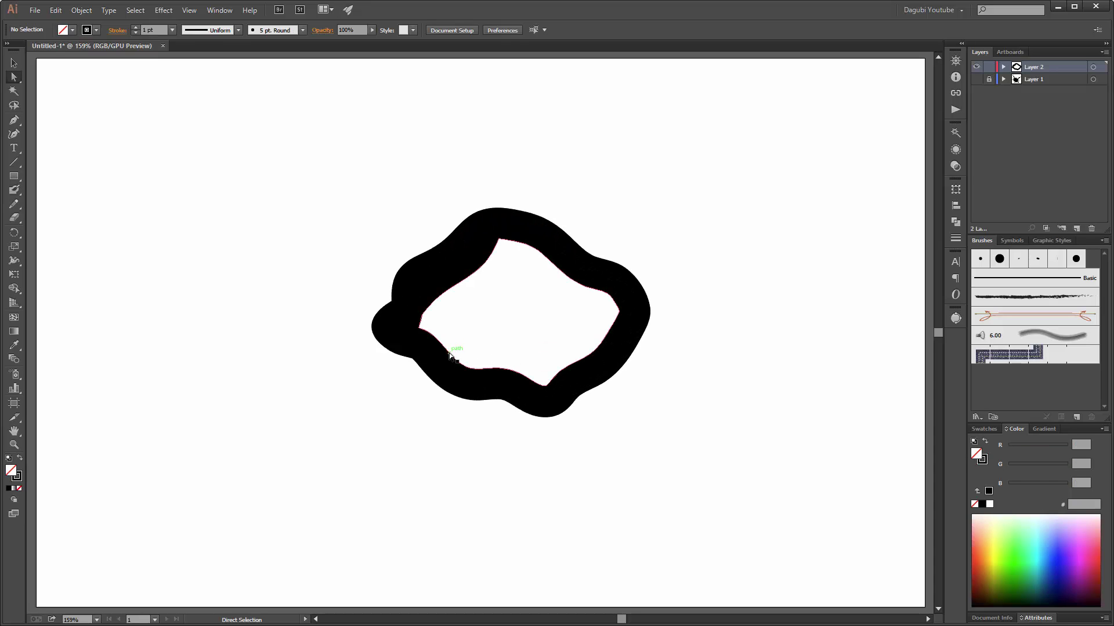
click(450, 353)
key(Delete)
key(Delete)
- Paint large rounded bumps around the top, right, bottom and left edges of the Layer 2 blob
click(14, 189)
drag(468, 244, 481, 211)
mouse_move(613, 283)
mouse_down()
mouse_move(636, 287)
mouse_move(642, 300)
mouse_up()
drag(592, 367, 622, 362)
drag(491, 373, 516, 407)
drag(413, 270, 381, 287)
- Reduce the Blob Brush size and paint an upper-right drop, an arm rising from the top bump and an upper-left drop
double_click(14, 190)
click(548, 357)
drag(719, 248, 738, 243)
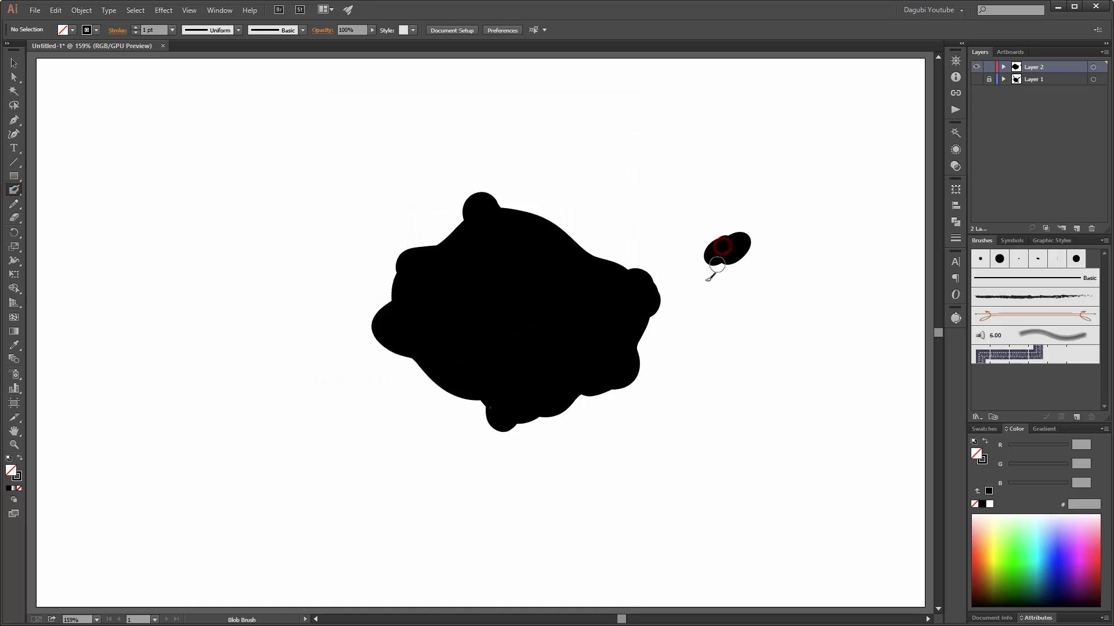
drag(461, 124, 482, 200)
drag(370, 229, 373, 232)
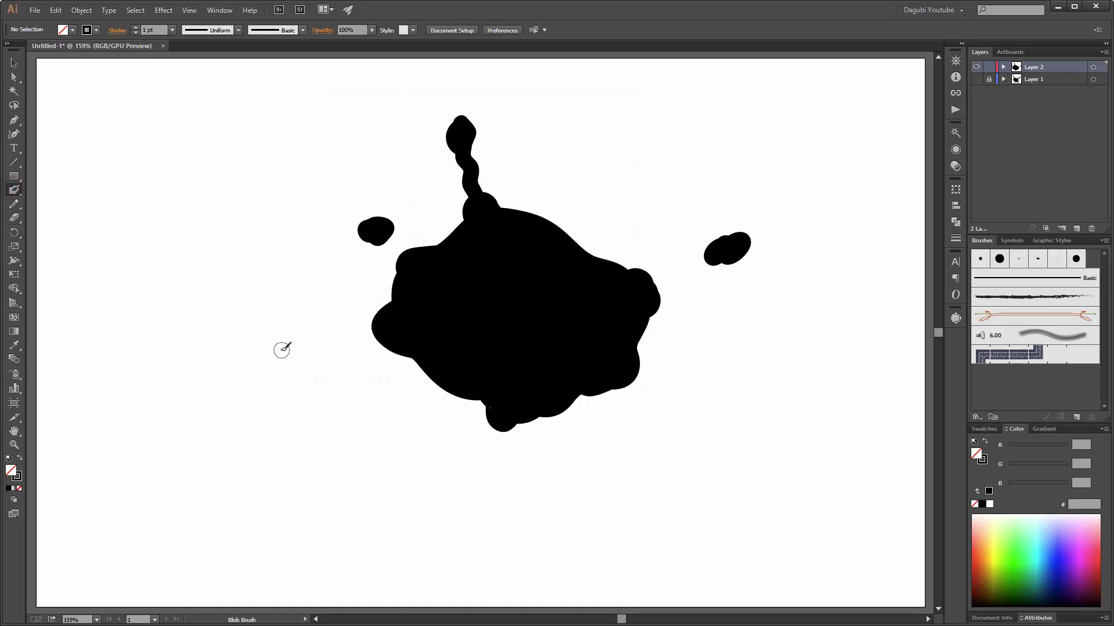
- Paint a long arm on the blob's left, a lower-right arm and a bottom drip, and connect the upper-right drop
drag(281, 349, 270, 368)
drag(635, 376, 641, 380)
drag(498, 430, 495, 439)
drag(653, 284, 646, 278)
- Paint detached drops beyond the lower-right, upper-right and left arms
drag(719, 430, 721, 430)
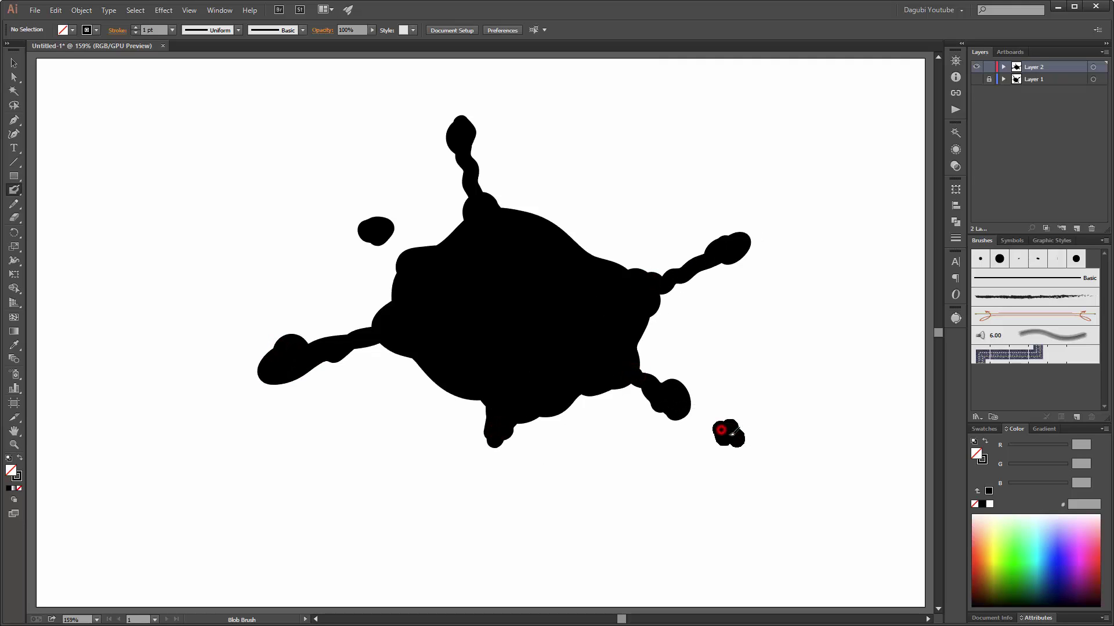
drag(789, 225, 863, 194)
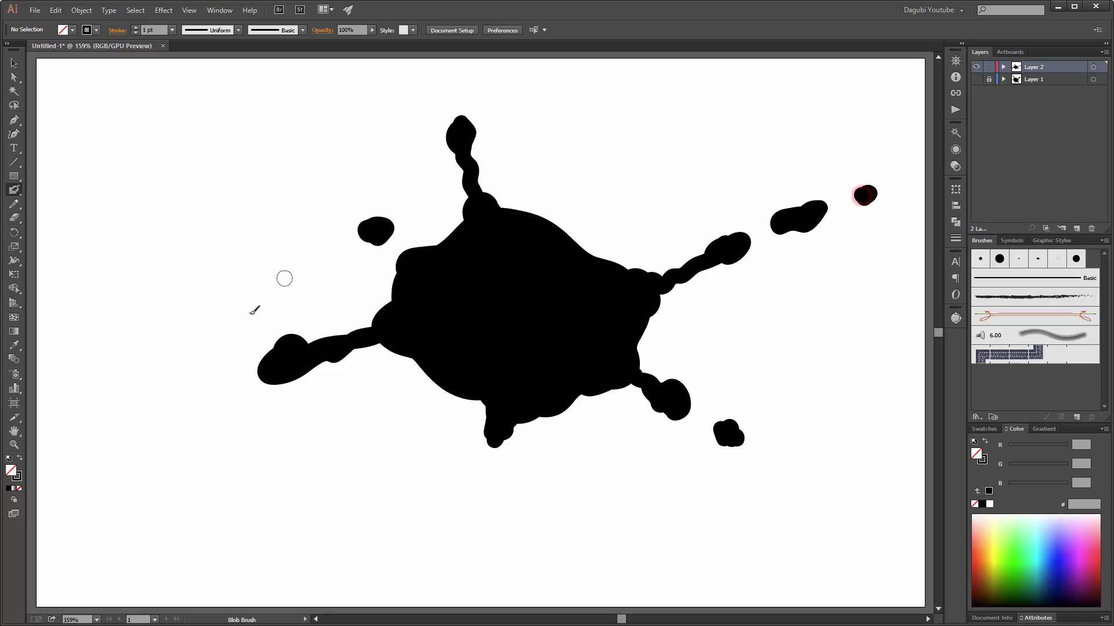
drag(232, 386, 230, 382)
- Set the Blob Brush size to 8 pt, add small edge bumps, connect the upper-left drop and add small outlying drops
double_click(17, 190)
drag(384, 289, 379, 289)
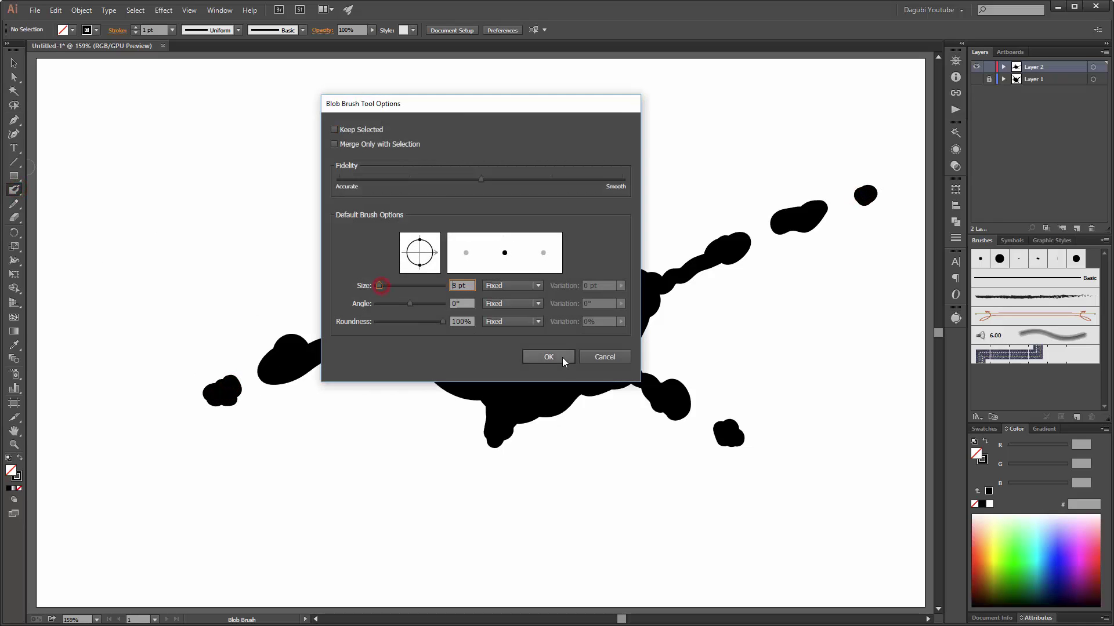
click(548, 356)
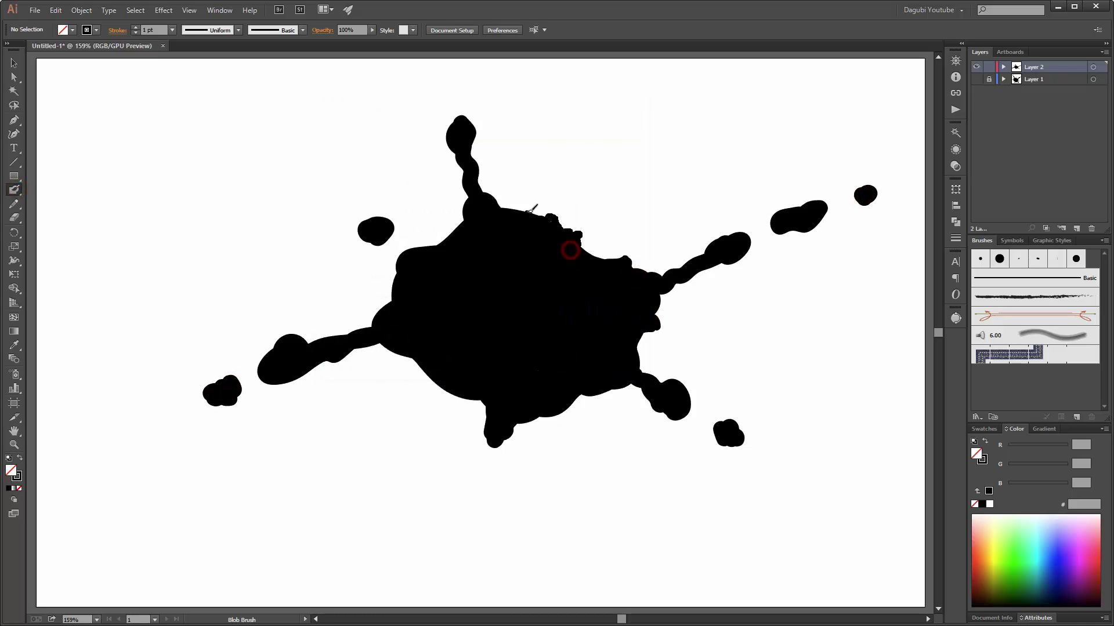
drag(456, 228, 449, 234)
mouse_move(406, 283)
mouse_down()
mouse_move(405, 249)
mouse_move(384, 239)
mouse_up()
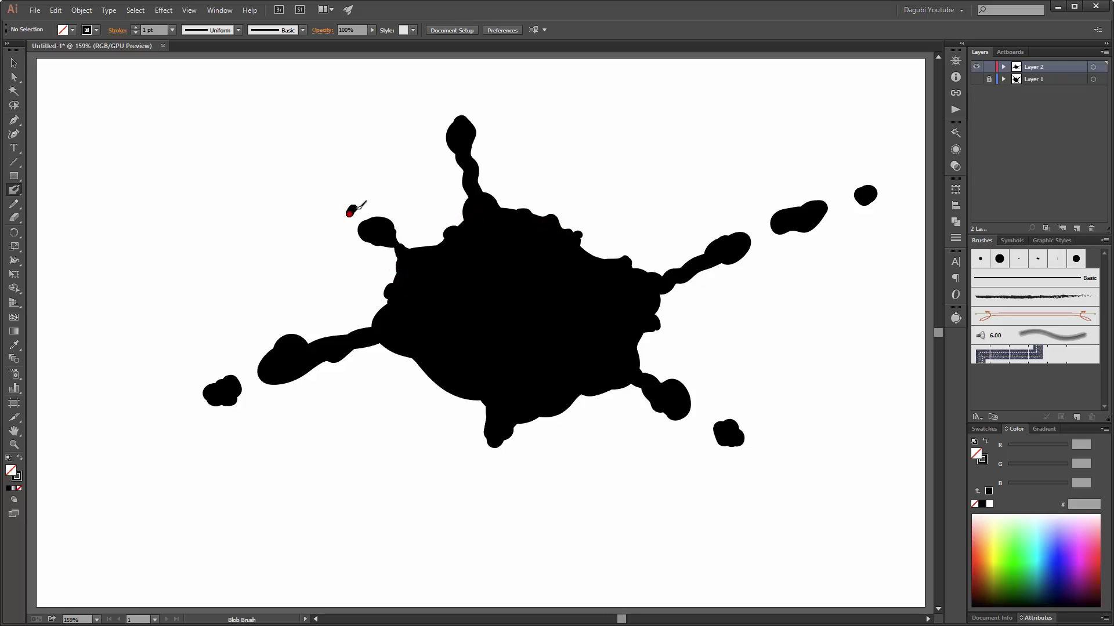
click(187, 409)
- Paint 8 pt spikes along the blob's bottom, lower-left and upper edges and a small drop beyond the upper-right spike
mouse_move(554, 408)
mouse_down()
mouse_move(603, 392)
mouse_move(619, 432)
mouse_up()
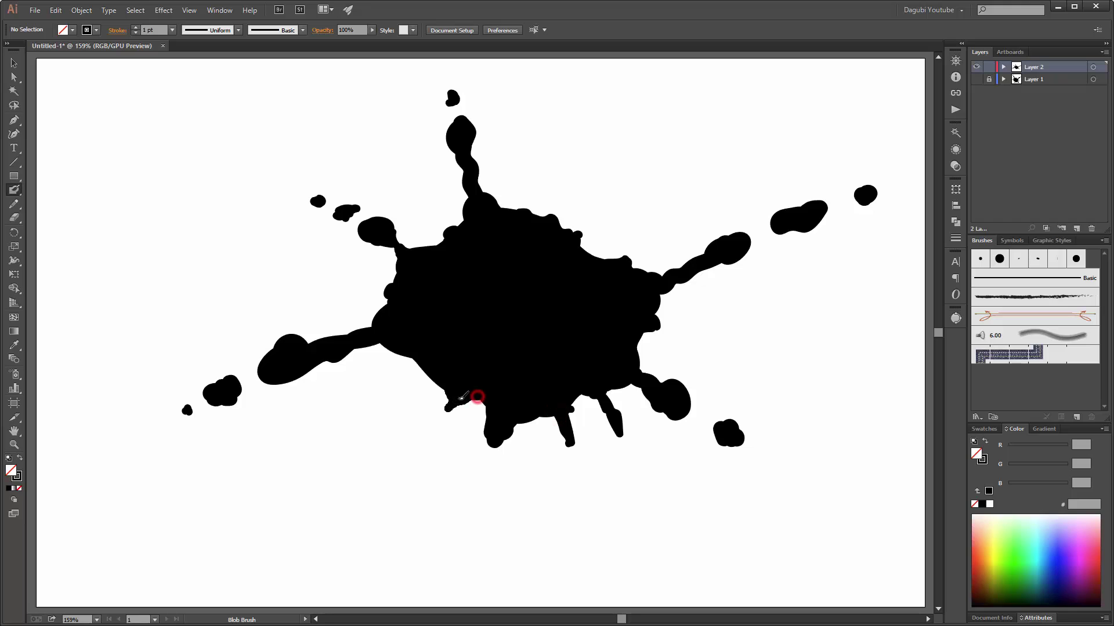
drag(413, 397, 440, 380)
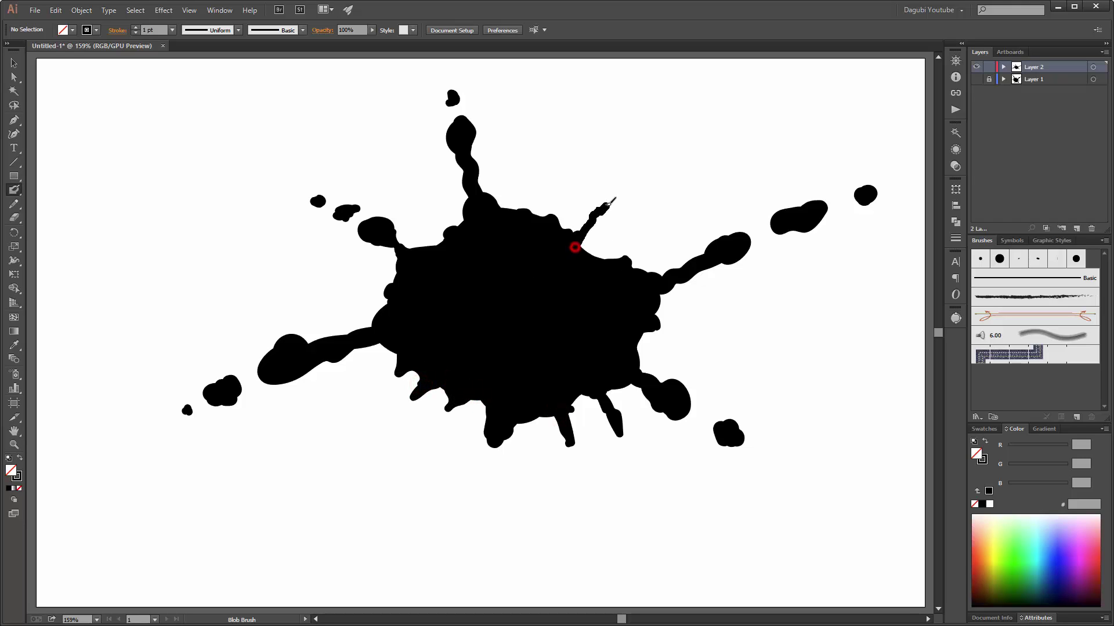
drag(619, 194, 633, 182)
mouse_move(605, 263)
mouse_down()
mouse_move(630, 251)
mouse_move(645, 268)
mouse_up()
mouse_move(552, 221)
mouse_down()
mouse_move(562, 197)
mouse_move(530, 200)
mouse_up()
- Reduce the Blob Brush size to 5 pt, and paint thin spikes around the blob and detached drops beyond its lower-left, bottom and lower-right spikes
double_click(14, 190)
click(537, 356)
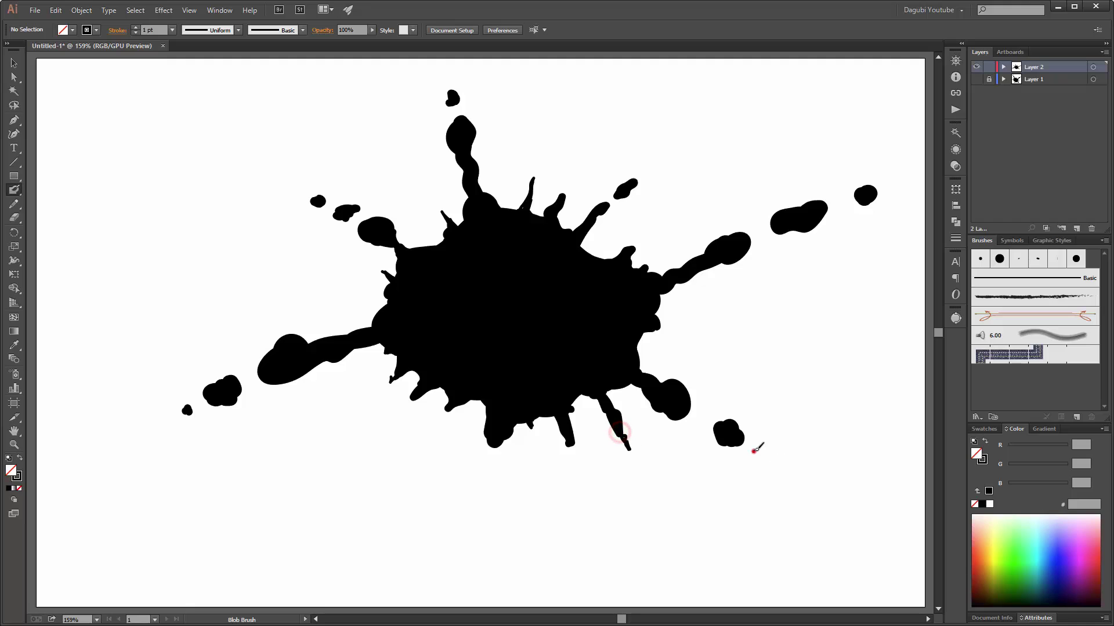
double_click(14, 190)
click(454, 285)
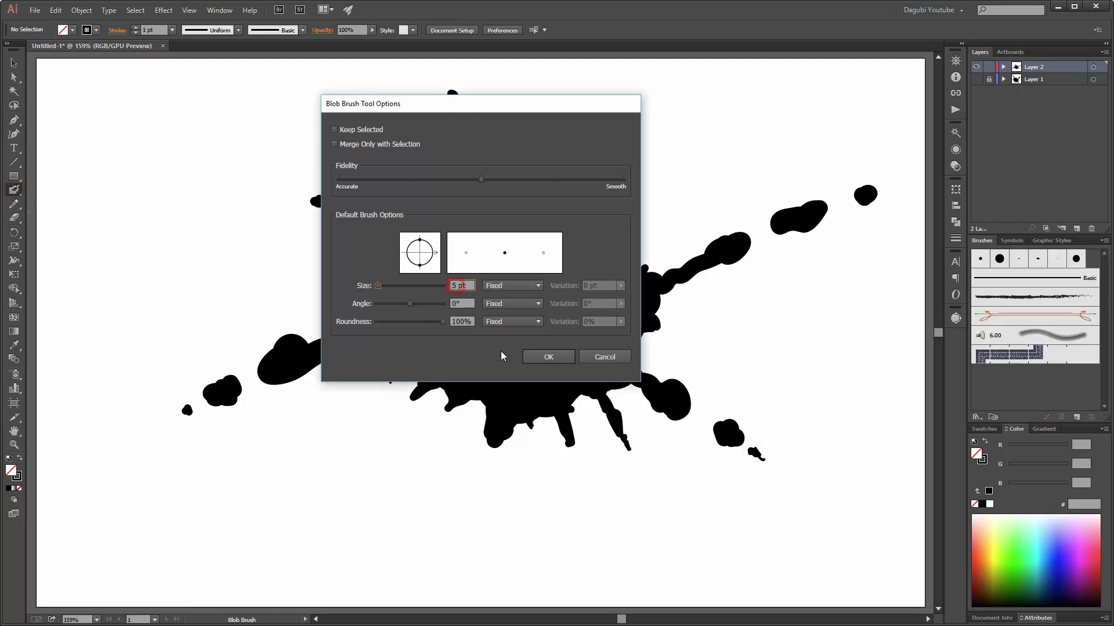
click(549, 356)
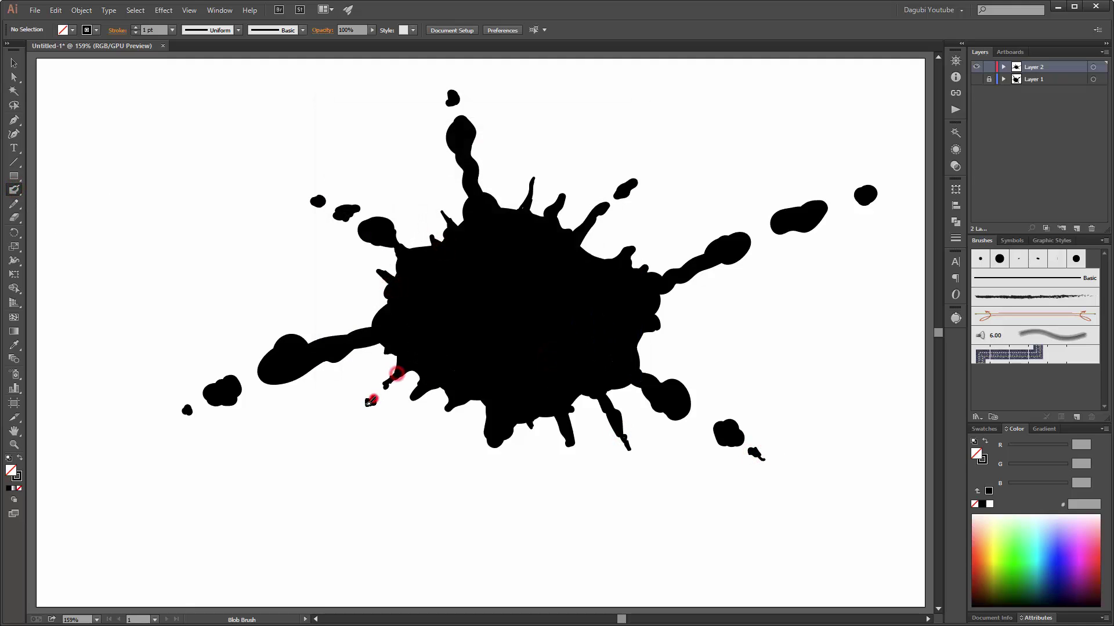
drag(372, 399, 367, 405)
drag(357, 415, 351, 422)
drag(490, 459, 470, 521)
drag(571, 457, 588, 492)
drag(638, 462, 671, 524)
drag(749, 450, 761, 459)
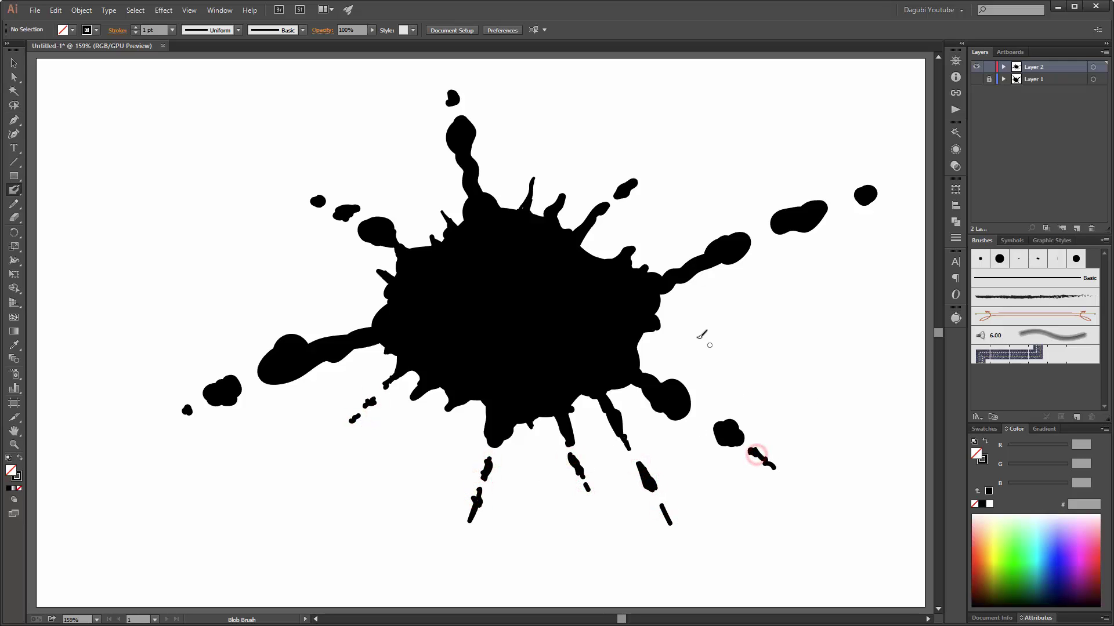
- Paint small detached drops beyond the spikes on the blob's right, upper-right, upper and upper-left sides
drag(640, 240, 647, 235)
drag(657, 226, 661, 219)
drag(644, 173, 668, 154)
drag(573, 175, 537, 168)
drag(433, 200, 429, 196)
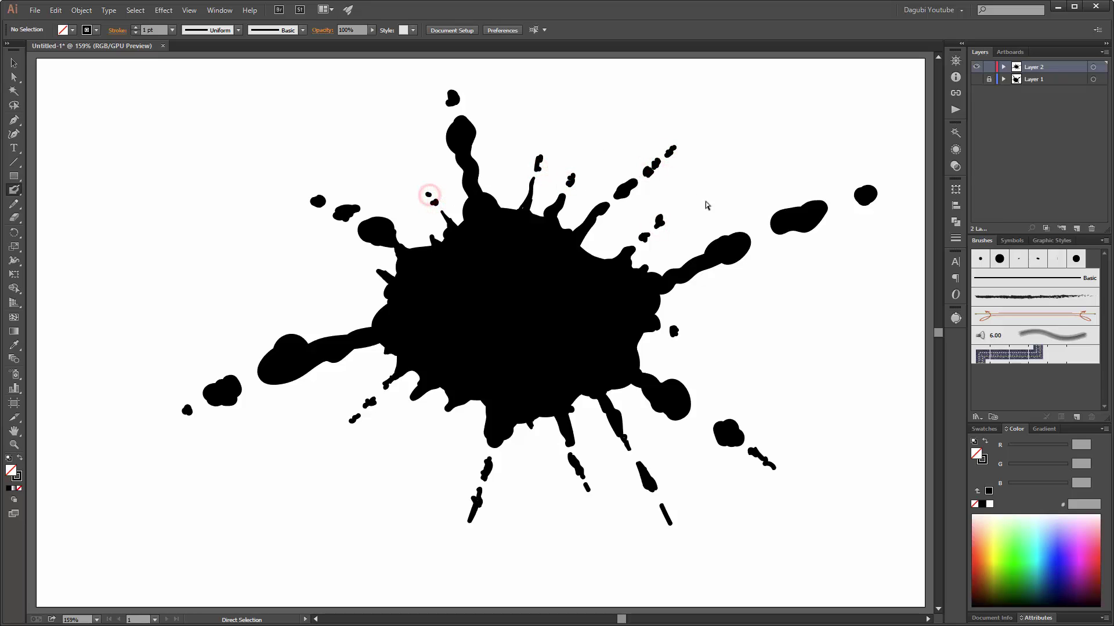
- Simplify the paths of all splash artwork on Layer 2 and lock the layer
click(1093, 66)
click(81, 9)
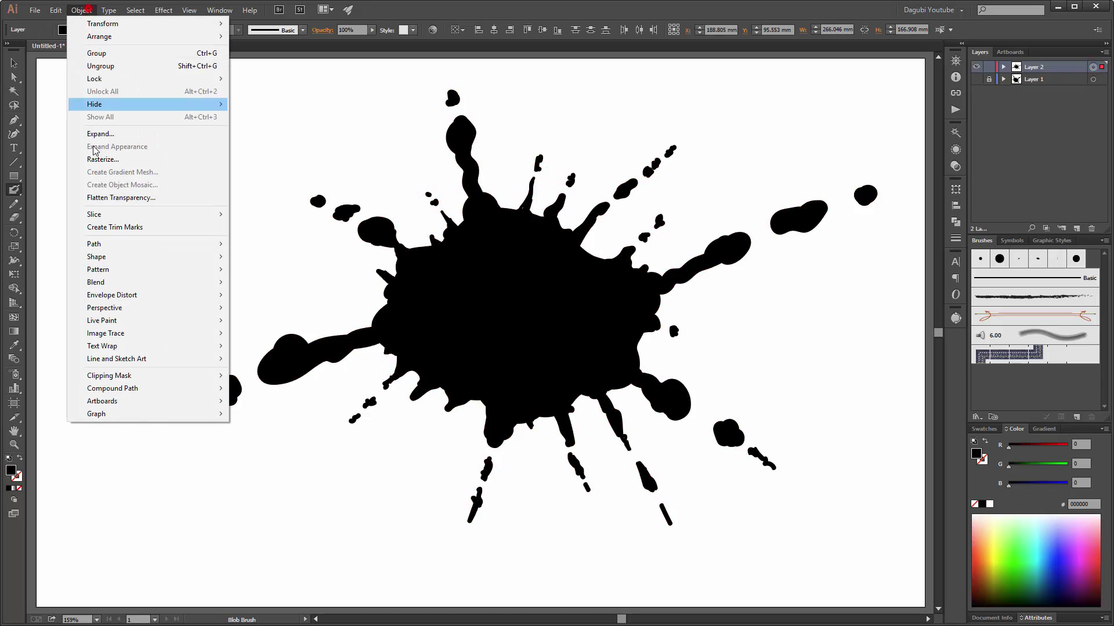
mouse_move(99, 241)
click(269, 302)
click(800, 198)
drag(911, 93, 907, 94)
click(873, 199)
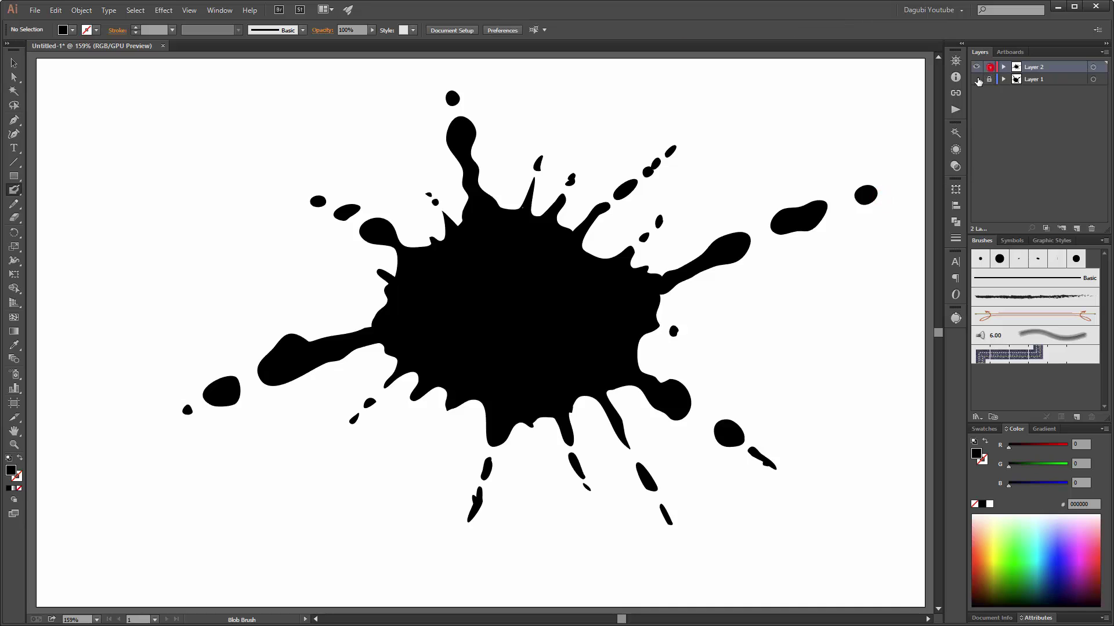
- Check the splash on Layer 1, hide both splash layers and add a new empty layer above them
click(977, 79)
click(977, 79)
click(977, 79)
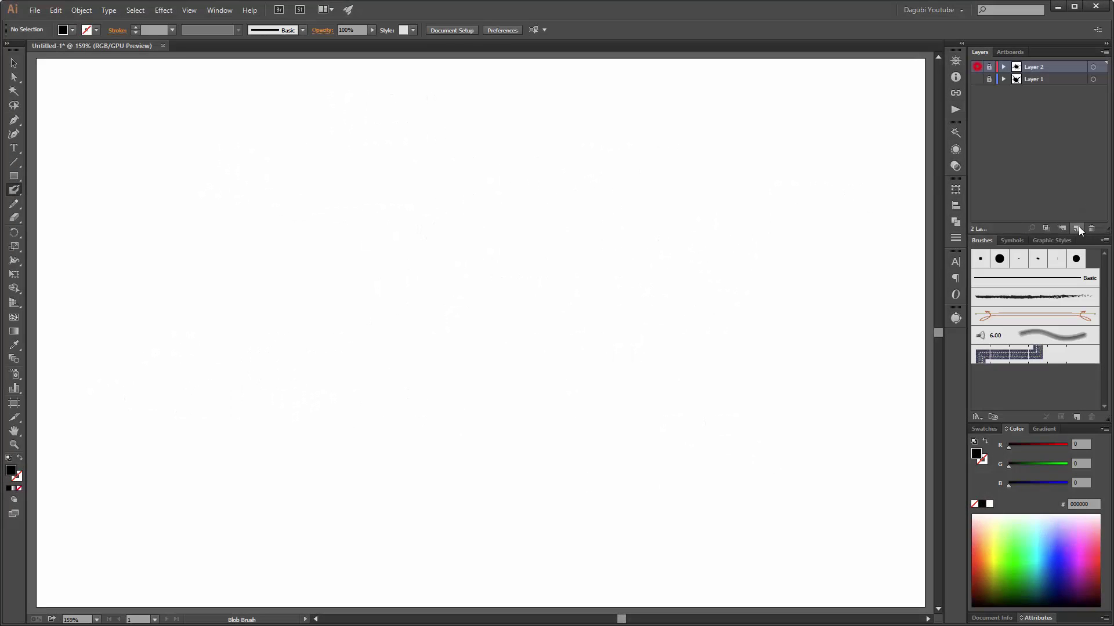
click(1077, 228)
- Enlarge the Blob Brush, paint a closed irregular four-cornered outline on Layer 3 and delete its inner path to fill it
double_click(13, 190)
drag(378, 287, 397, 286)
click(548, 356)
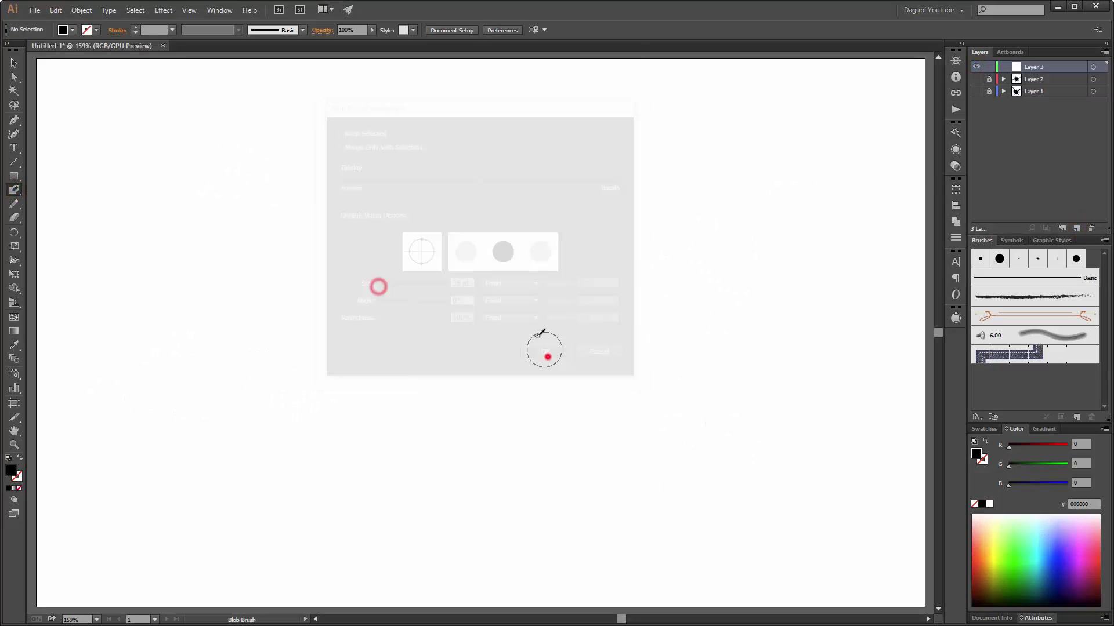
mouse_move(504, 238)
mouse_down()
mouse_move(424, 228)
mouse_move(401, 396)
mouse_move(502, 403)
mouse_move(626, 331)
mouse_move(517, 234)
mouse_up()
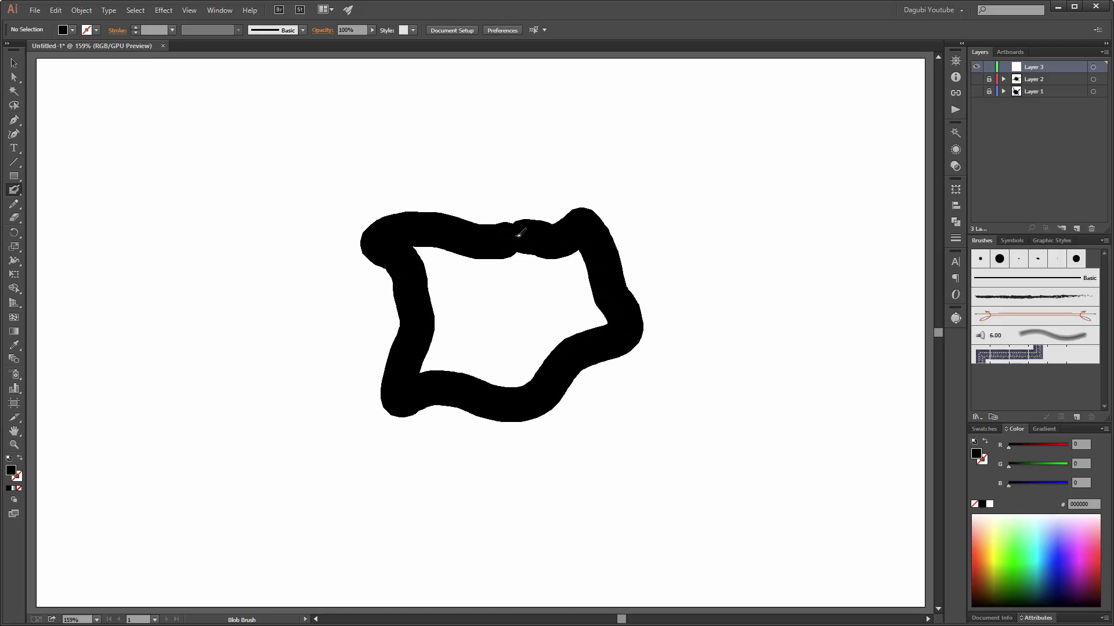
key(a)
click(432, 303)
key(Delete)
key(Delete)
- Set the Blob Brush size to 22 pt and paint arms from the blob's lower-left, upper-left and upper-right corners plus right and bottom stubs
double_click(14, 191)
click(386, 287)
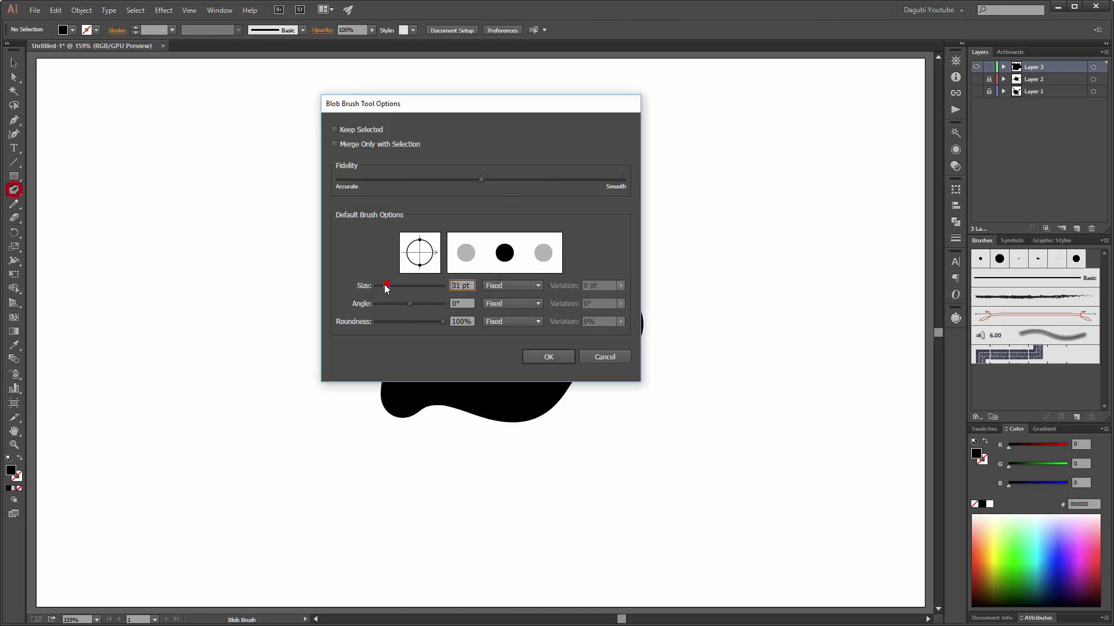
click(540, 357)
drag(395, 401, 333, 461)
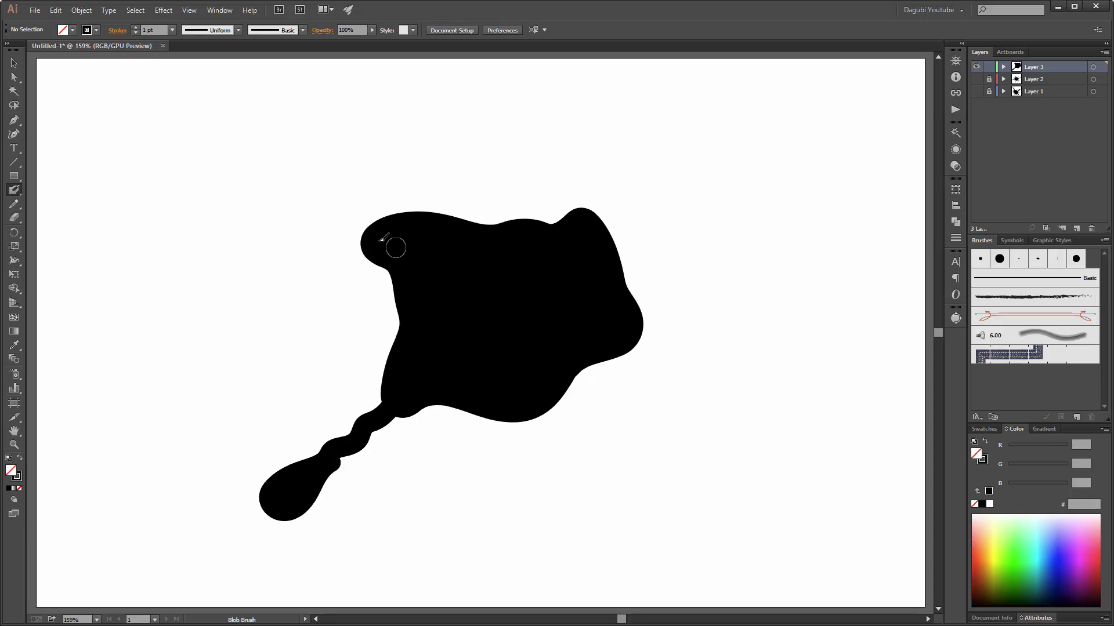
mouse_move(375, 229)
mouse_down()
mouse_move(243, 210)
mouse_move(260, 227)
mouse_up()
drag(673, 336, 634, 318)
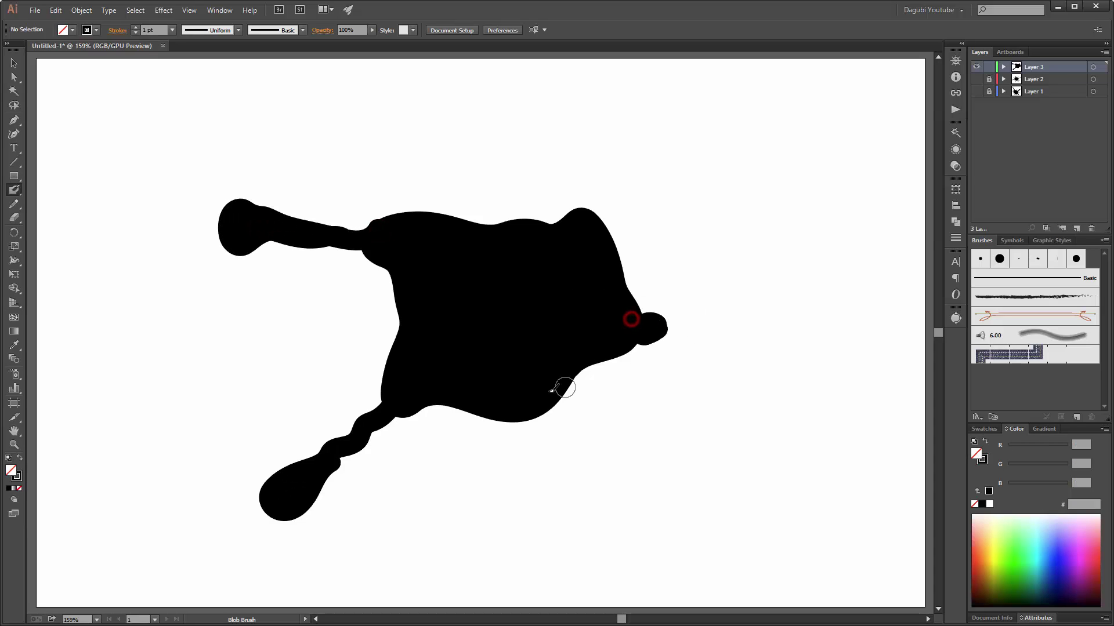
drag(531, 423, 540, 395)
drag(586, 214, 638, 177)
- Reduce the Blob Brush size, paint detached drops beyond the three long arms, and extend the right and bottom stubs with rounded tips
double_click(14, 190)
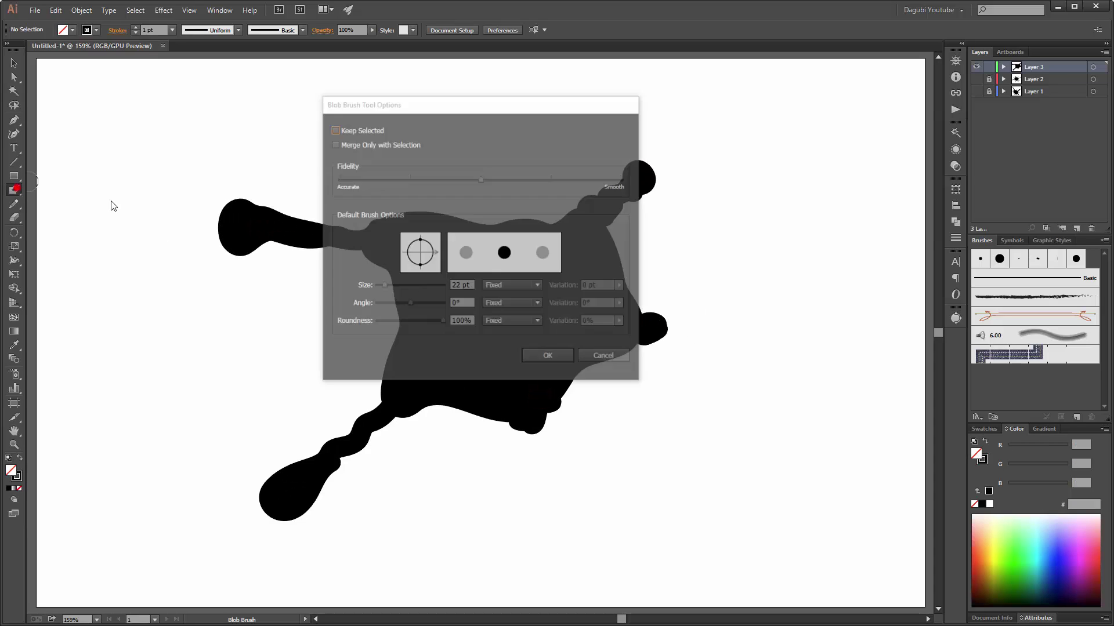
drag(401, 287, 388, 286)
click(541, 354)
drag(665, 153, 693, 142)
mouse_move(209, 214)
mouse_down()
mouse_move(186, 203)
mouse_move(172, 215)
mouse_move(191, 219)
mouse_move(122, 203)
mouse_up()
drag(248, 518, 218, 545)
click(188, 572)
drag(667, 331, 696, 334)
drag(535, 429, 540, 445)
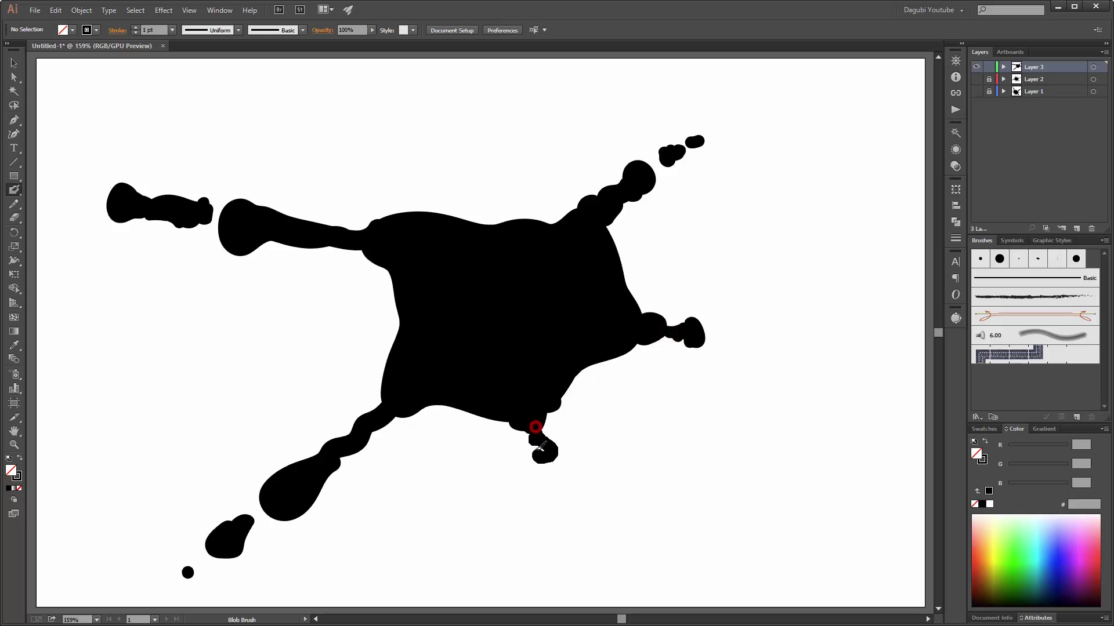
- Paint small bumps along the blob's left, right and lower edges, and bumps with a peak along its upper edge
drag(390, 338, 385, 377)
drag(609, 248, 629, 284)
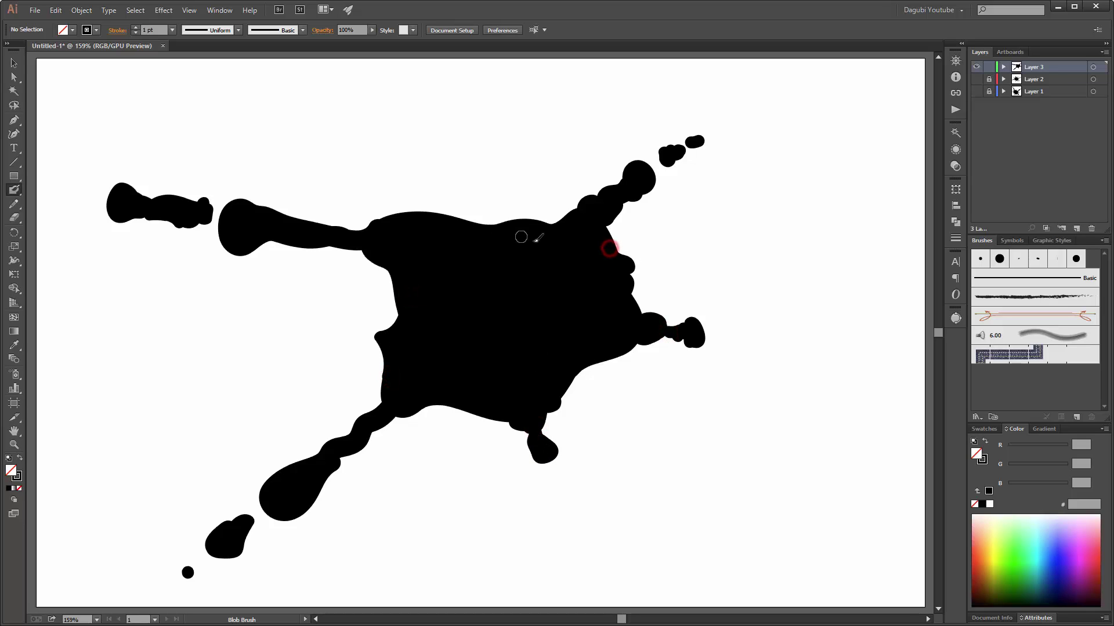
drag(524, 224, 490, 217)
drag(507, 214, 536, 225)
drag(455, 226, 415, 216)
drag(453, 398, 464, 410)
- Paint a detached drop left of the blob, and use a smaller Blob Brush to roughen it and the blob's left edge
mouse_move(354, 333)
mouse_down()
mouse_move(329, 335)
mouse_move(334, 346)
mouse_up()
mouse_move(329, 326)
mouse_down()
mouse_move(344, 337)
mouse_move(321, 340)
mouse_up()
double_click(14, 190)
click(379, 286)
click(540, 357)
click(349, 334)
click(403, 306)
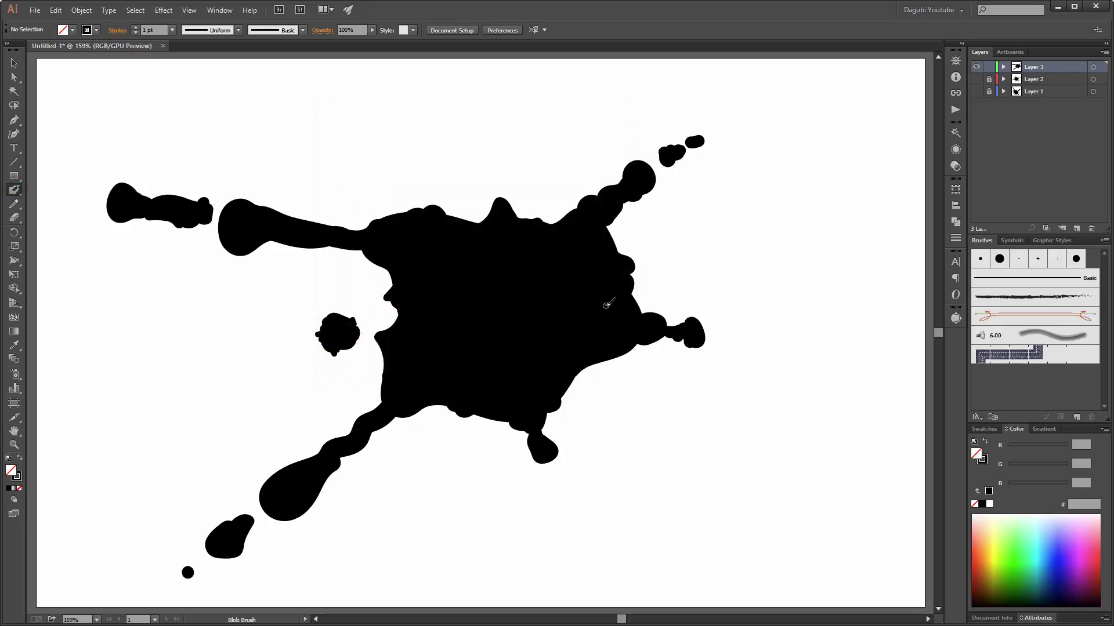
- Paint thin drips and knobs on the blob's right, lower and upper edges, and small detached drops to its right and above it
drag(640, 262, 652, 257)
click(629, 287)
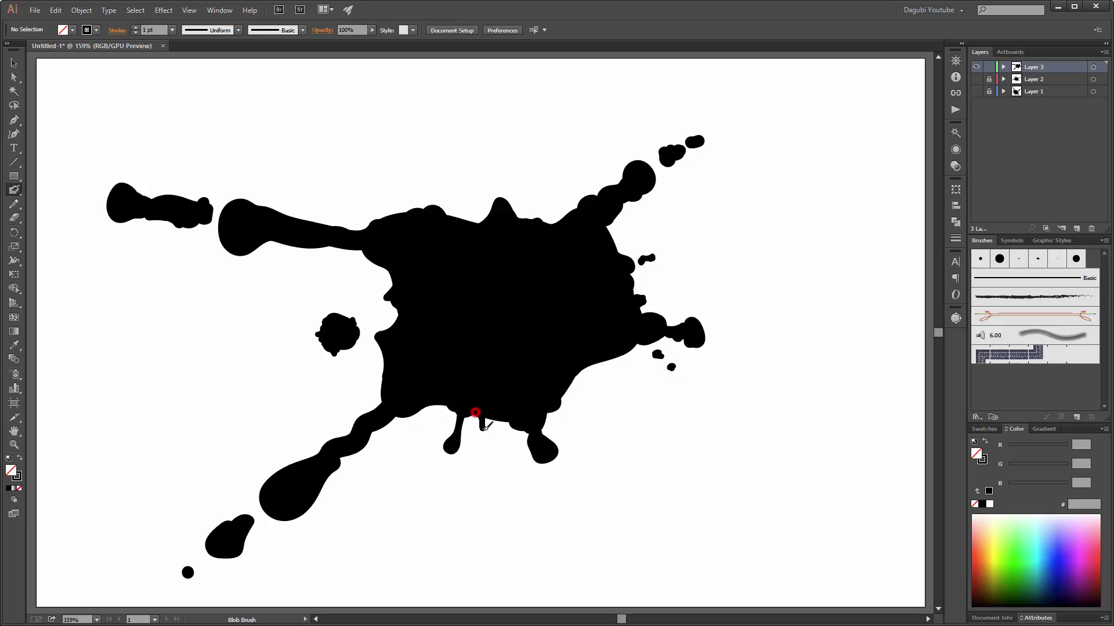
drag(590, 383, 587, 385)
drag(604, 356, 610, 381)
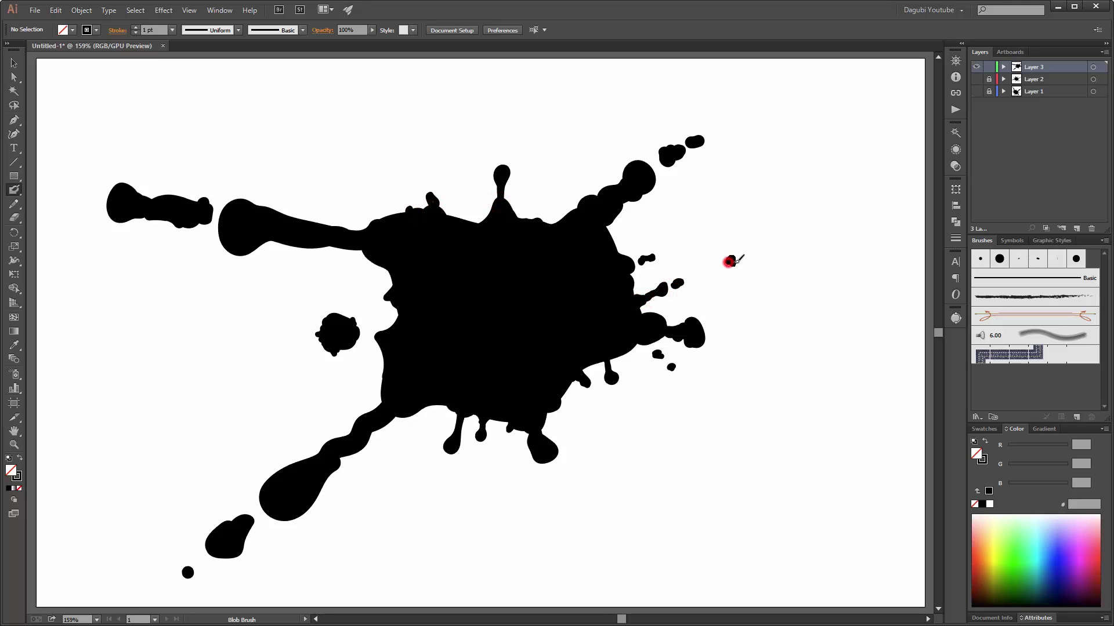
drag(508, 129, 512, 134)
- Simplify all paths of the Layer 3 splash with 89% curve precision, and lock and hide the layer
key(ctrl+a)
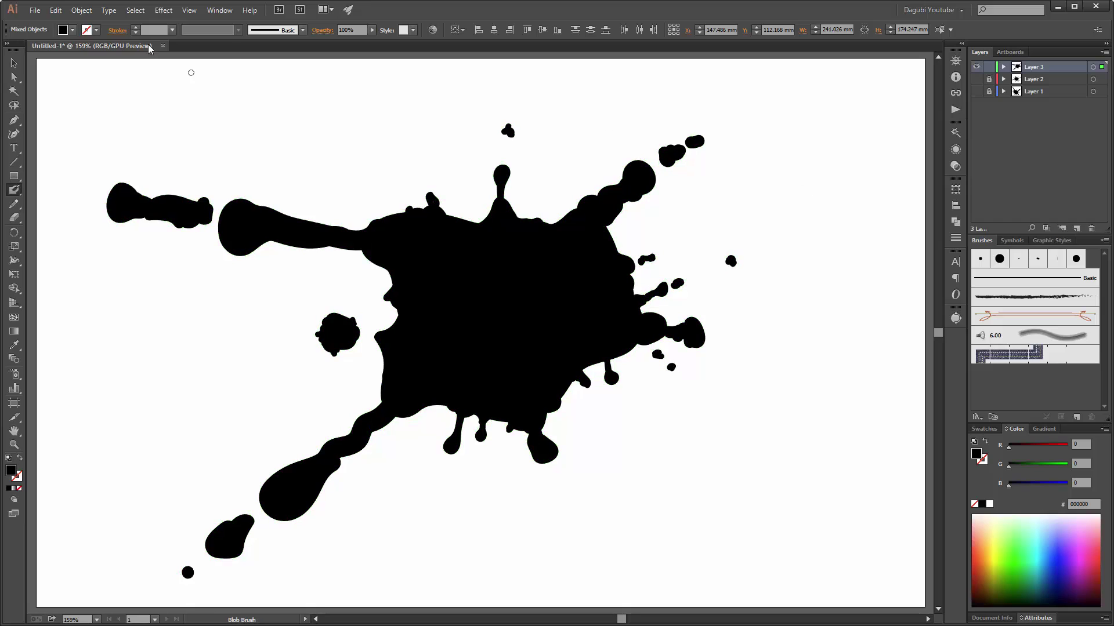
click(82, 10)
mouse_move(142, 244)
click(281, 301)
drag(855, 54, 875, 118)
mouse_move(919, 159)
mouse_down()
mouse_move(894, 159)
mouse_move(914, 158)
mouse_up()
drag(915, 158, 927, 158)
click(806, 263)
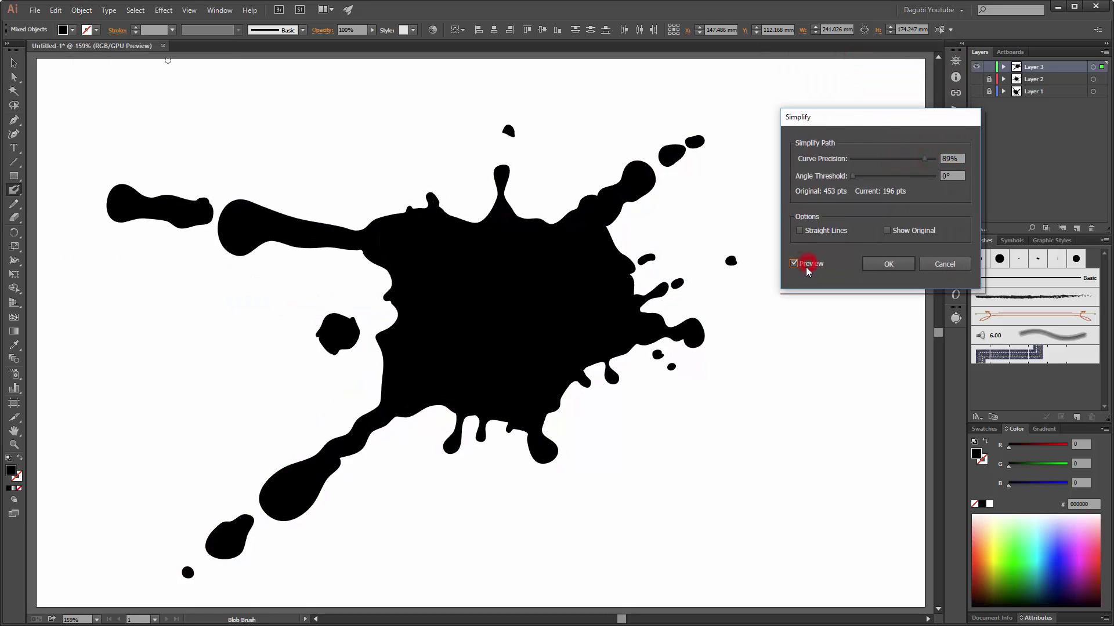
click(933, 268)
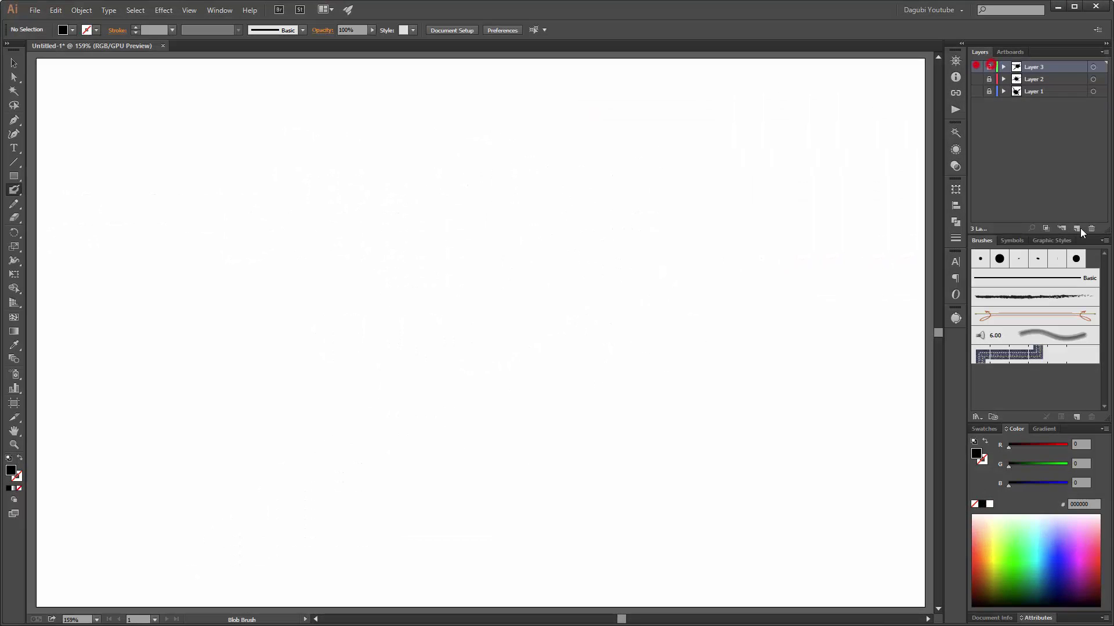
- Paint a thick closed ring on a new layer with an enlarged Blob Brush and delete its inner path to fill it
double_click(14, 190)
click(543, 356)
mouse_move(486, 226)
mouse_down()
mouse_move(448, 231)
mouse_move(492, 385)
mouse_move(422, 234)
mouse_move(583, 352)
mouse_move(419, 218)
mouse_up()
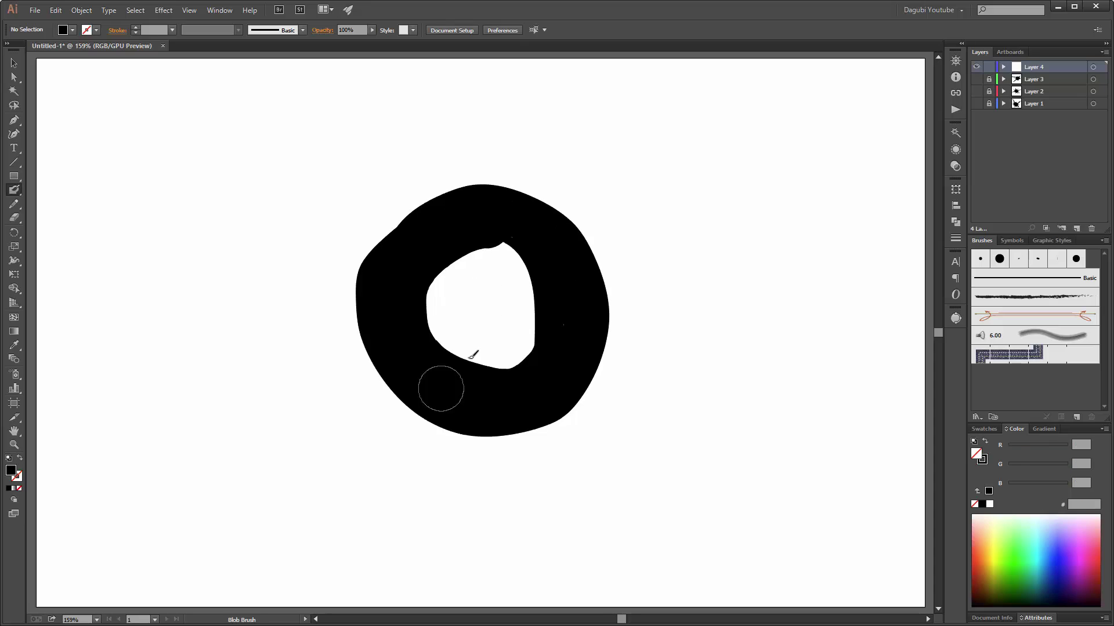
key(a)
click(427, 318)
key(Delete)
- Set the Blob Brush size to 16 pt and paint bumps around the round blob's upper, upper-left, right, lower-left and lower-right edges
double_click(14, 189)
drag(463, 286, 381, 286)
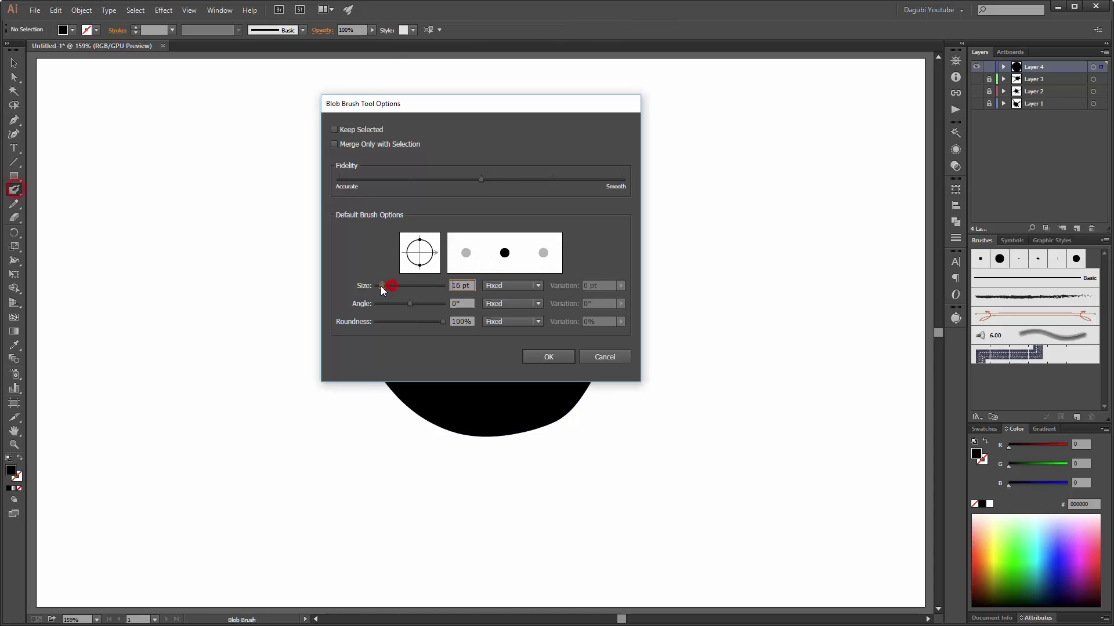
click(557, 357)
mouse_move(573, 235)
mouse_down()
mouse_move(609, 257)
mouse_move(602, 289)
mouse_up()
drag(597, 243, 605, 251)
mouse_move(416, 217)
mouse_down()
mouse_move(378, 214)
mouse_move(378, 246)
mouse_up()
mouse_move(375, 383)
mouse_down()
mouse_move(360, 374)
mouse_move(429, 435)
mouse_move(413, 421)
mouse_up()
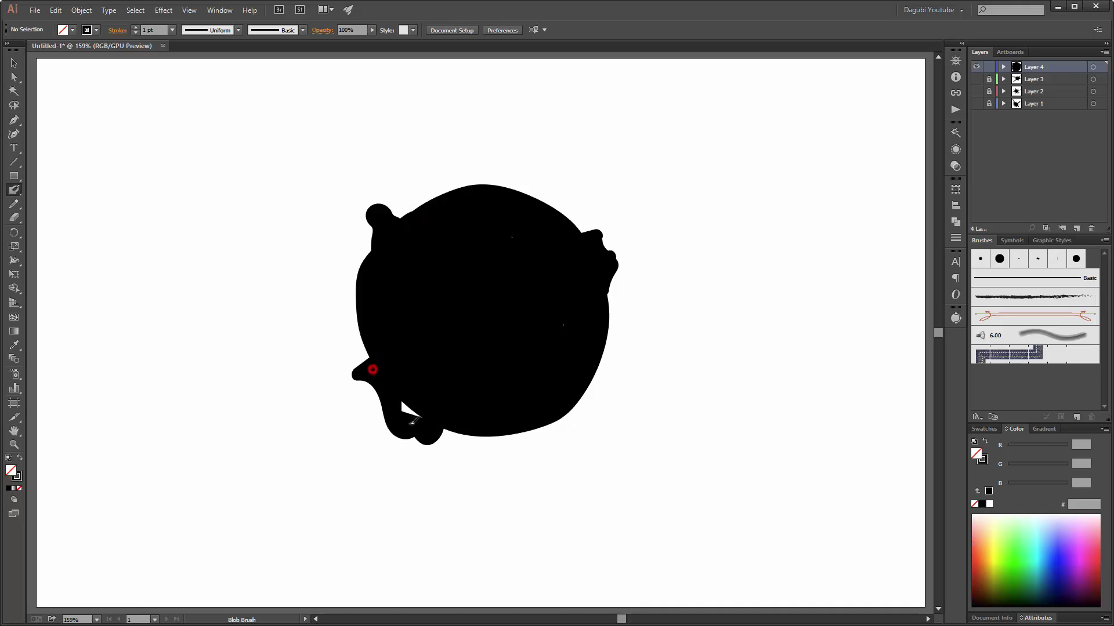
drag(562, 408, 599, 359)
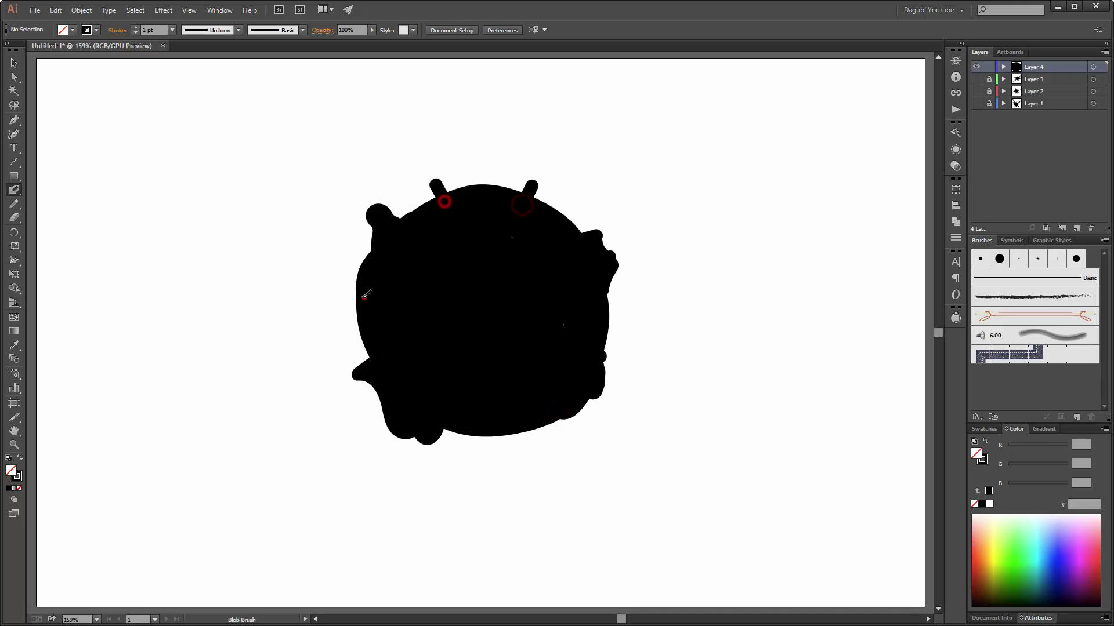
- Paint round-tipped arms on the round blob's left, bottom and right sides, and extend its two upper stubs into round-tipped arms
drag(364, 297, 335, 296)
drag(502, 427, 511, 462)
drag(609, 256, 674, 240)
mouse_move(513, 466)
mouse_down()
mouse_move(532, 473)
mouse_move(514, 477)
mouse_up()
drag(342, 293, 318, 286)
drag(536, 170, 534, 173)
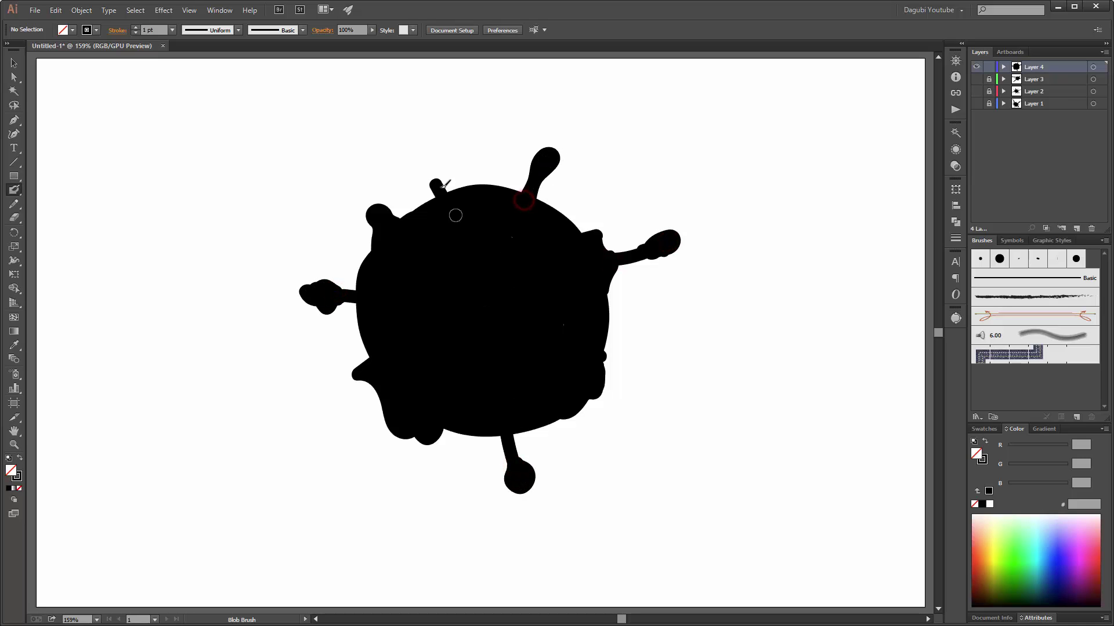
drag(435, 191, 430, 154)
- Set the Blob Brush size to 9 pt and paint short spikes all around the round blob's edge
double_click(14, 189)
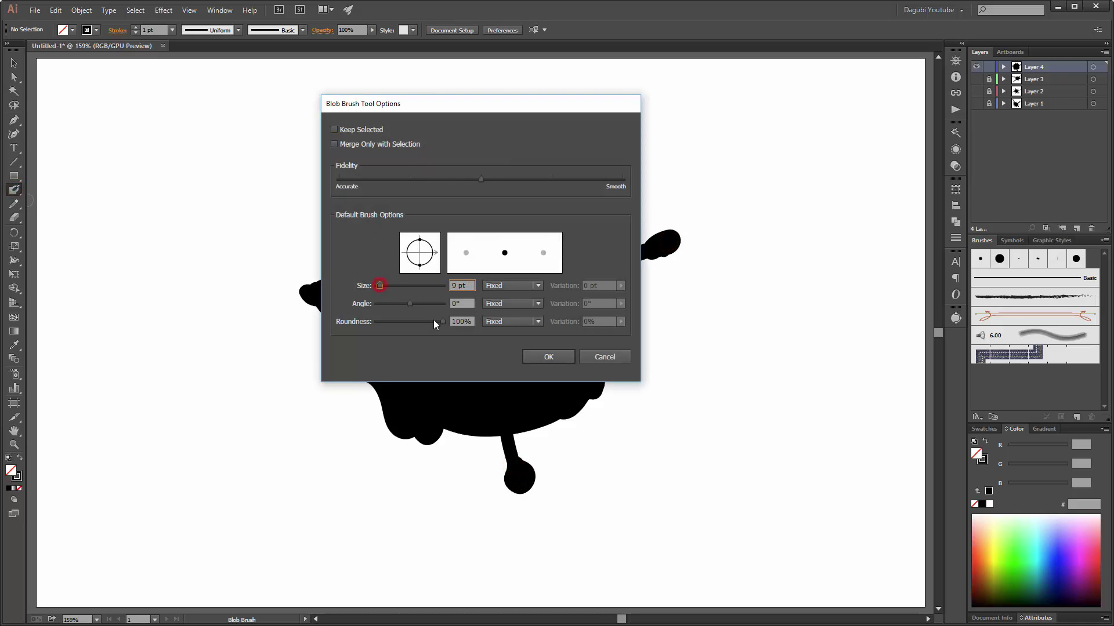
click(553, 354)
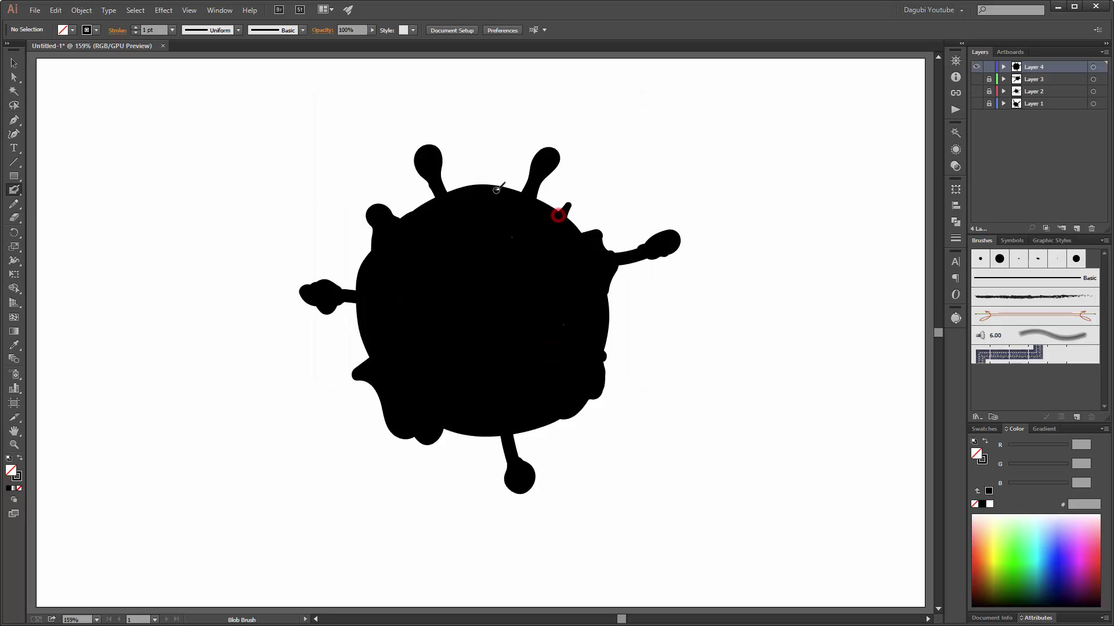
drag(488, 190, 491, 168)
drag(378, 258, 358, 258)
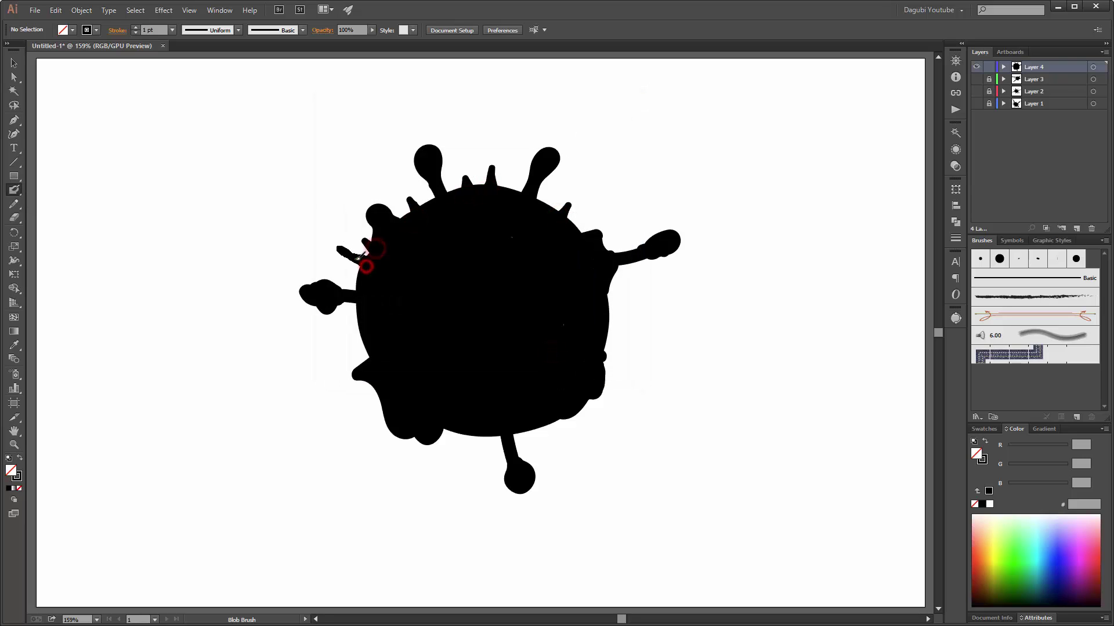
mouse_move(394, 416)
mouse_down()
mouse_move(380, 441)
mouse_move(427, 455)
mouse_move(484, 444)
mouse_up()
mouse_move(524, 420)
mouse_down()
mouse_move(532, 444)
mouse_move(566, 437)
mouse_move(587, 413)
mouse_up()
mouse_move(601, 381)
mouse_down()
mouse_move(629, 397)
mouse_move(604, 387)
mouse_up()
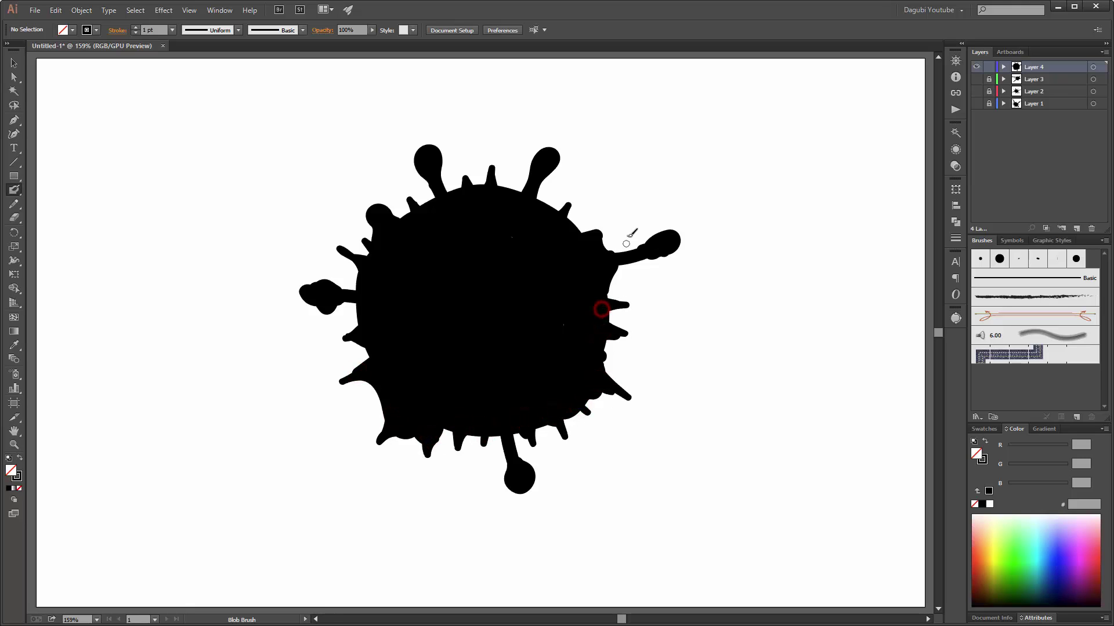
- Paint small detached drops beyond the round blob's right-side spikes and its upper-right and right arms
click(660, 417)
drag(636, 333, 663, 341)
click(642, 303)
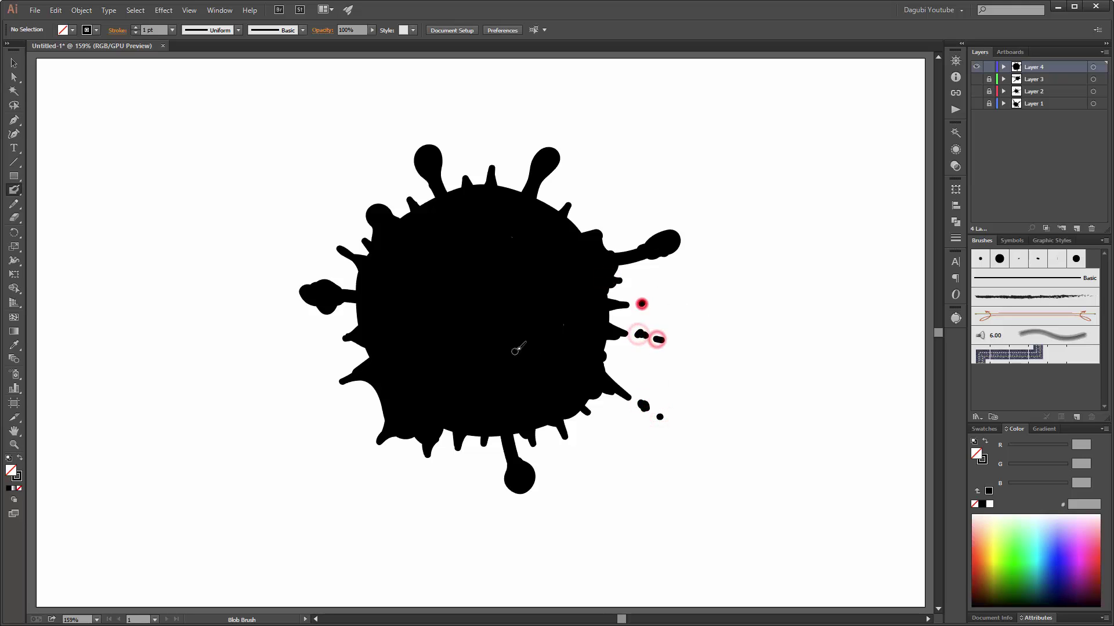
click(562, 135)
drag(710, 230, 706, 234)
- Paint detached drops beyond the round blob's lower-left spikes and two long streaks beyond its upper-right spike
drag(326, 387, 304, 399)
drag(289, 410, 315, 396)
click(284, 413)
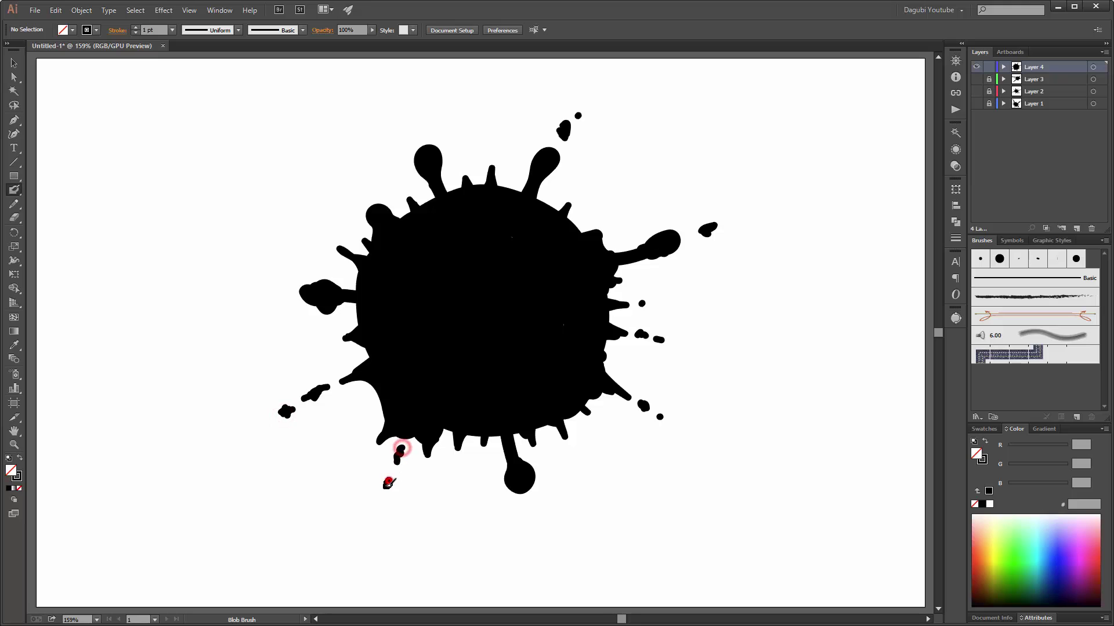
drag(584, 189, 613, 165)
drag(632, 148, 664, 119)
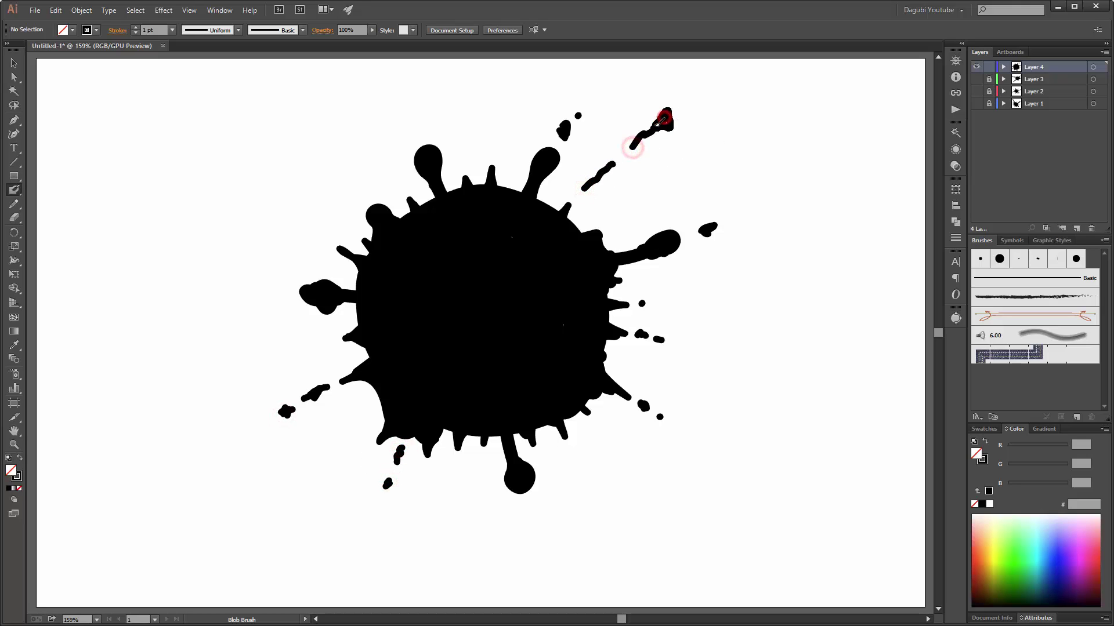
- Simplify all the paths of the round splash on Layer 4 by lowering the curve precision, with the preview as a guide
key(ctrl+a)
key(ctrl+h)
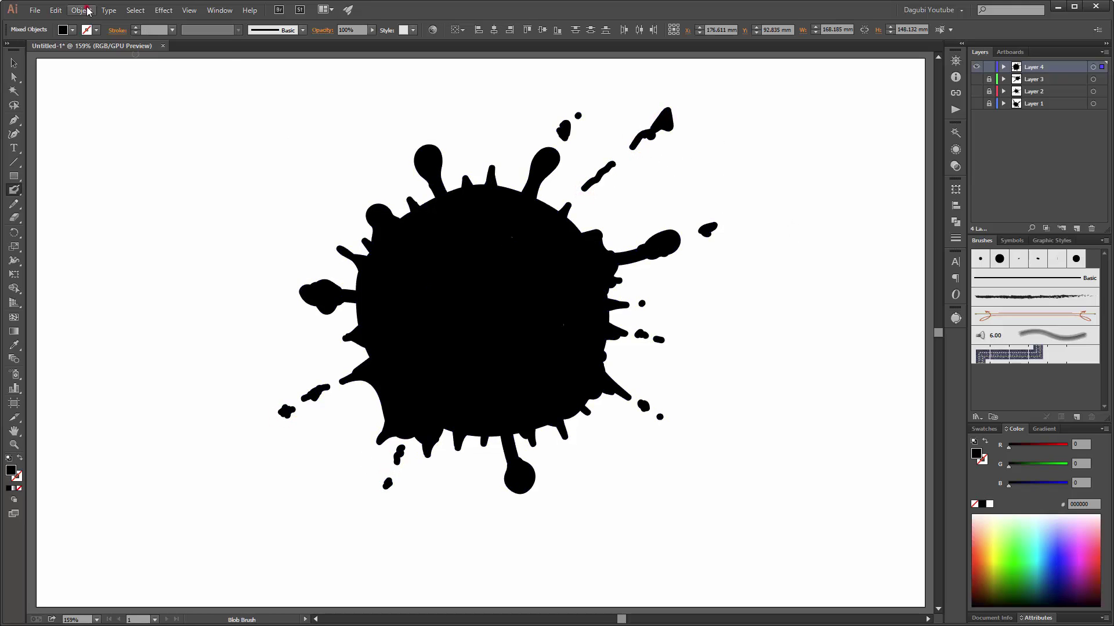
click(81, 10)
mouse_move(174, 243)
click(260, 303)
click(923, 159)
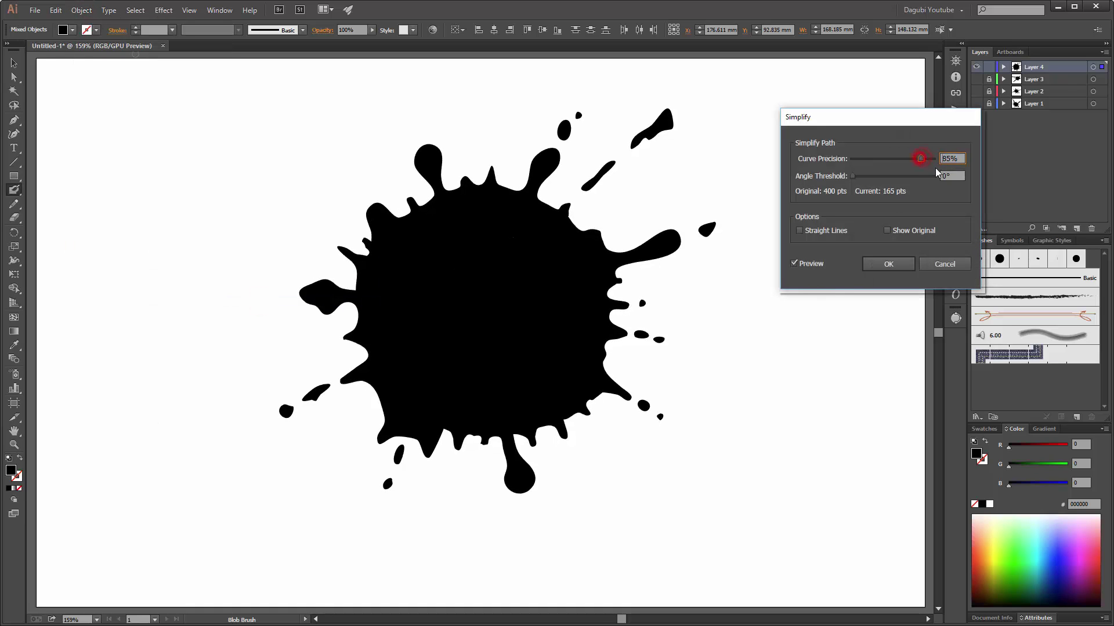
mouse_move(930, 158)
mouse_down()
mouse_move(903, 159)
mouse_move(921, 159)
mouse_up()
click(888, 264)
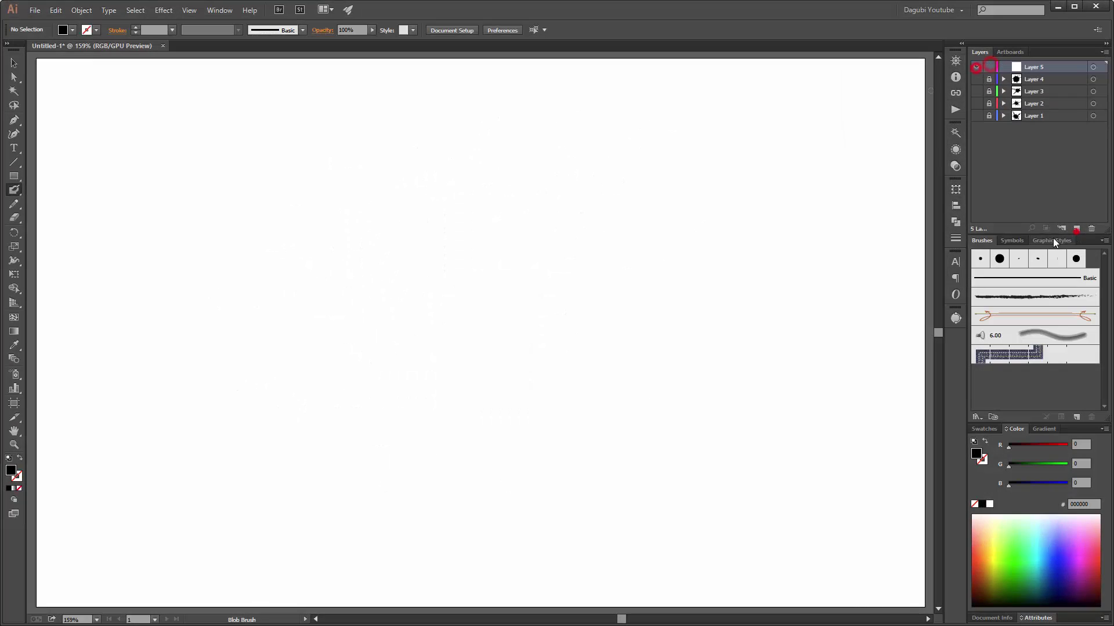
- Set a large Blob Brush size and paint a thick closed ring with rounded corner lobes on Layer 5
double_click(14, 190)
drag(374, 286, 387, 286)
click(546, 356)
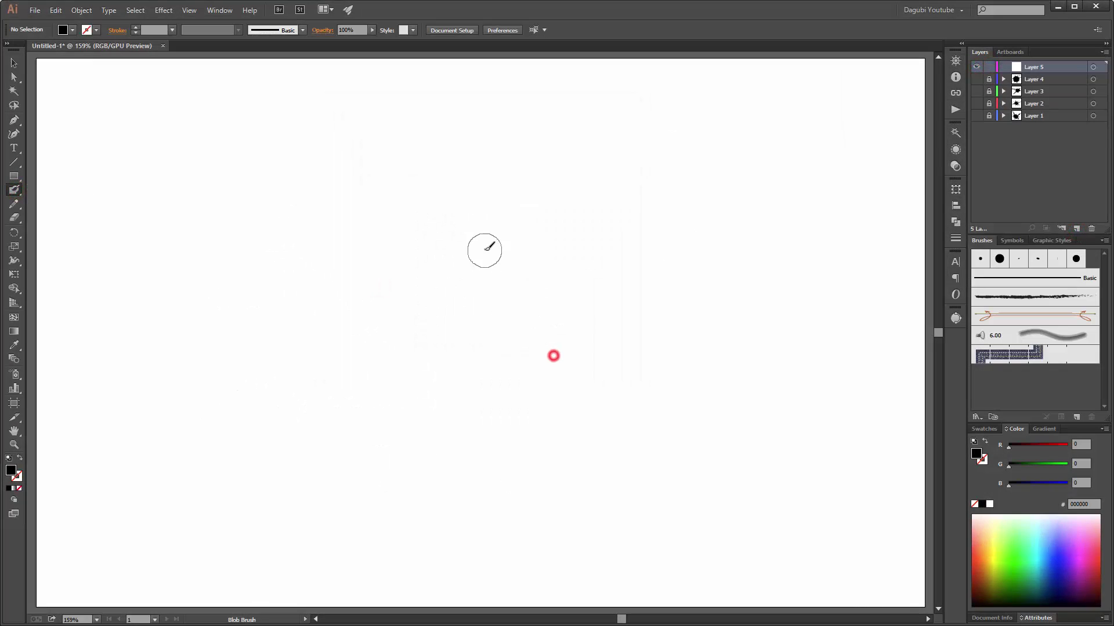
mouse_move(485, 249)
mouse_down()
mouse_move(415, 310)
mouse_move(531, 240)
mouse_move(569, 356)
mouse_up()
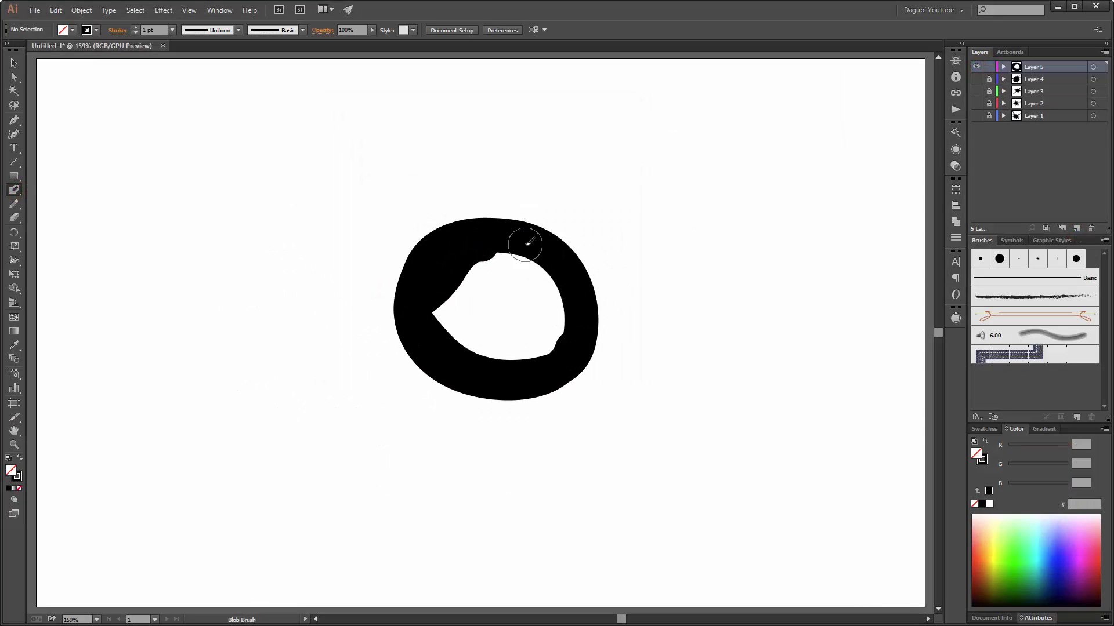
mouse_move(527, 245)
mouse_down()
mouse_move(561, 352)
mouse_move(500, 374)
mouse_up()
mouse_move(433, 355)
mouse_down()
mouse_move(430, 288)
mouse_move(443, 261)
mouse_up()
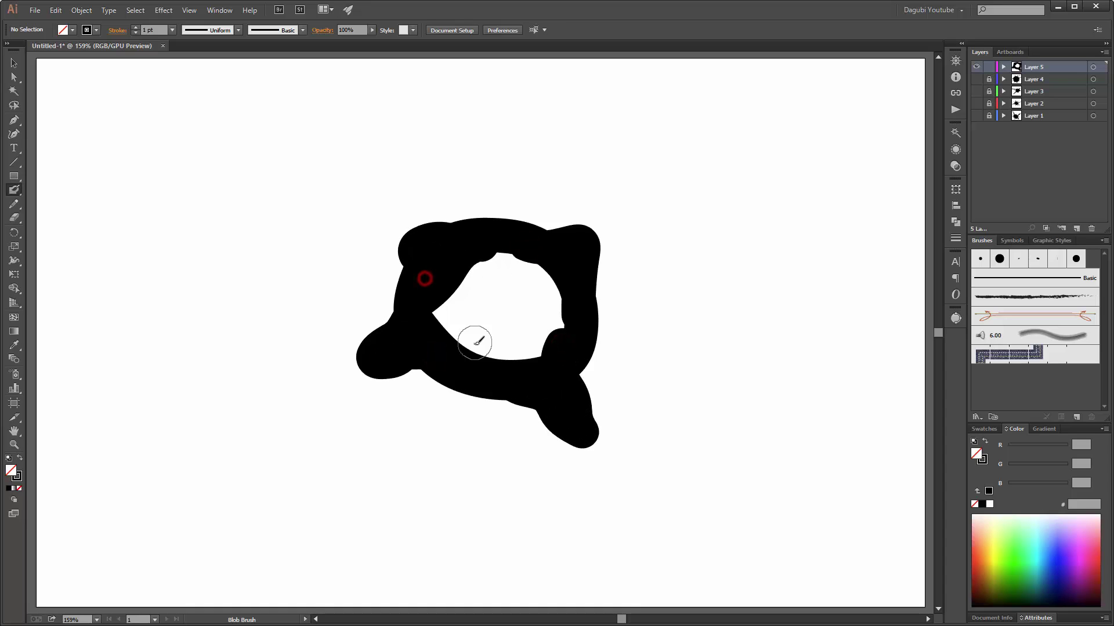
- Delete the ring's inner path so the splash body is filled solid
key(a)
drag(445, 330, 457, 377)
key(Delete)
- Reduce the Blob Brush size and paint thick arms and large elongated drops radiating from the body's corners and left and right sides
double_click(14, 189)
drag(385, 286, 390, 290)
click(531, 356)
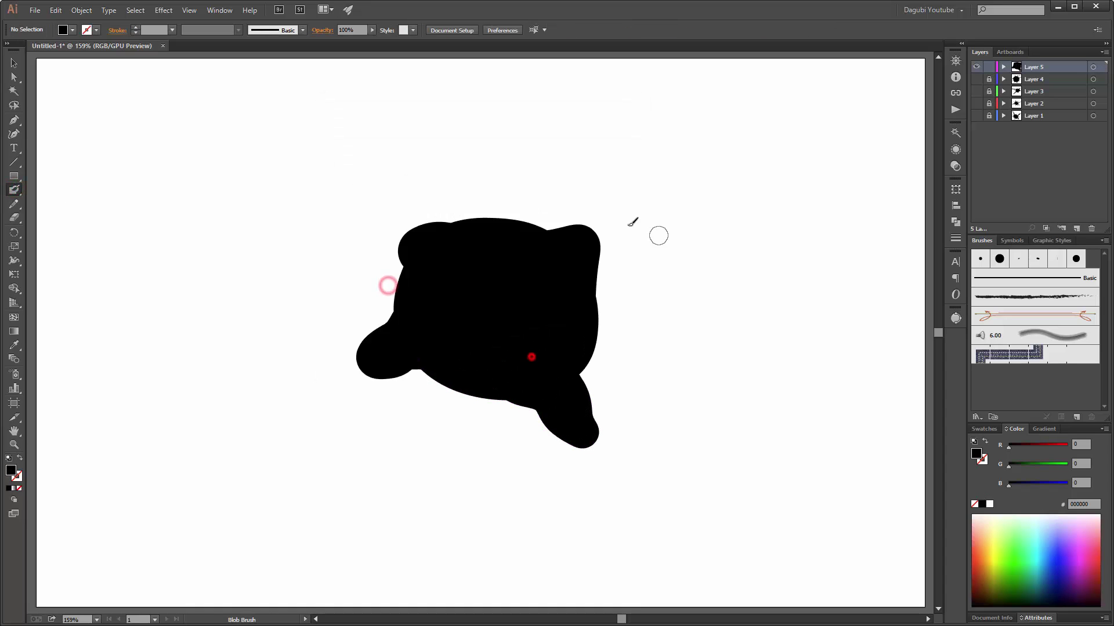
mouse_move(587, 246)
mouse_down()
mouse_move(642, 176)
mouse_move(664, 168)
mouse_up()
mouse_move(607, 467)
mouse_down()
mouse_move(652, 497)
mouse_move(609, 470)
mouse_up()
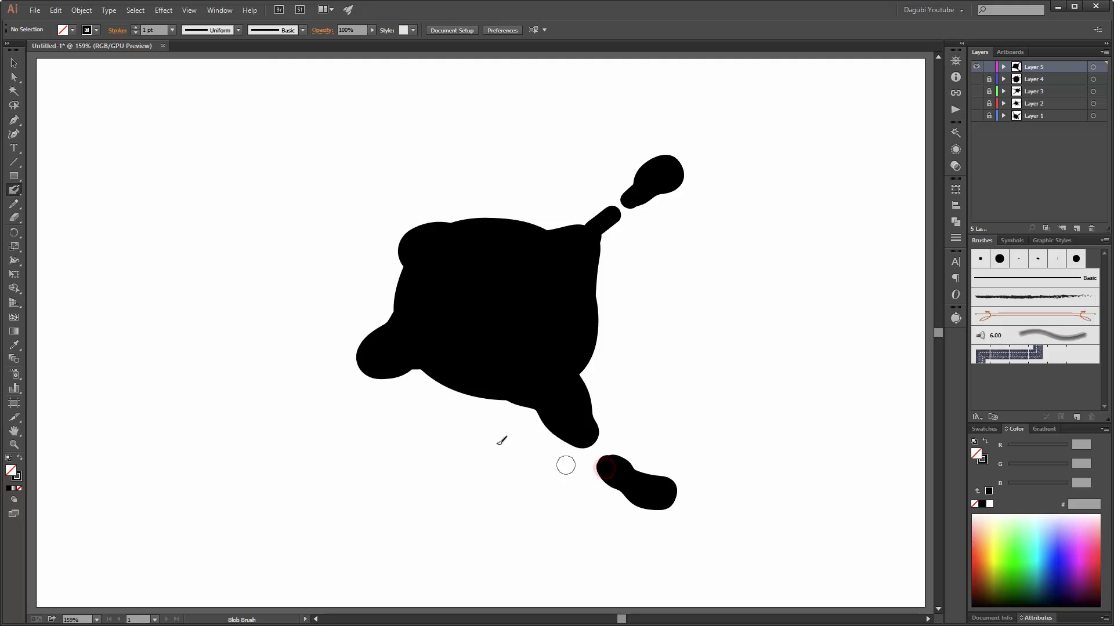
drag(373, 358, 264, 433)
drag(411, 242, 387, 192)
drag(589, 349, 596, 317)
drag(575, 304, 622, 322)
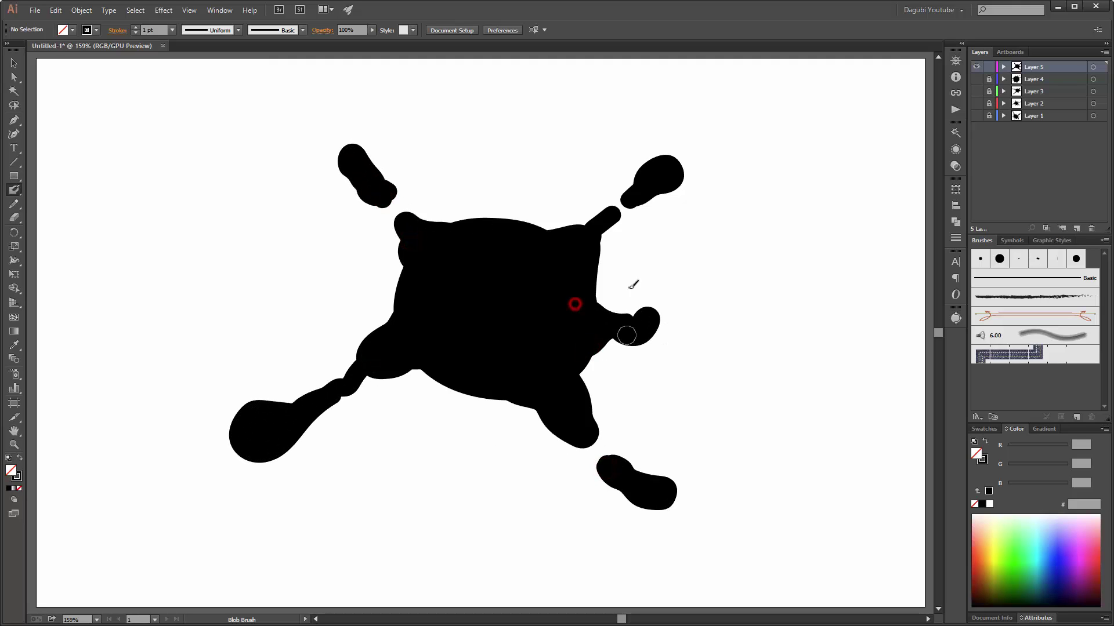
drag(345, 142, 322, 122)
- Set a smaller Blob Brush size and paint thin round-tipped arms on the body's top, right and bottom edges
mouse_move(377, 290)
mouse_down()
mouse_move(365, 283)
mouse_move(381, 286)
mouse_up()
double_click(14, 190)
click(547, 357)
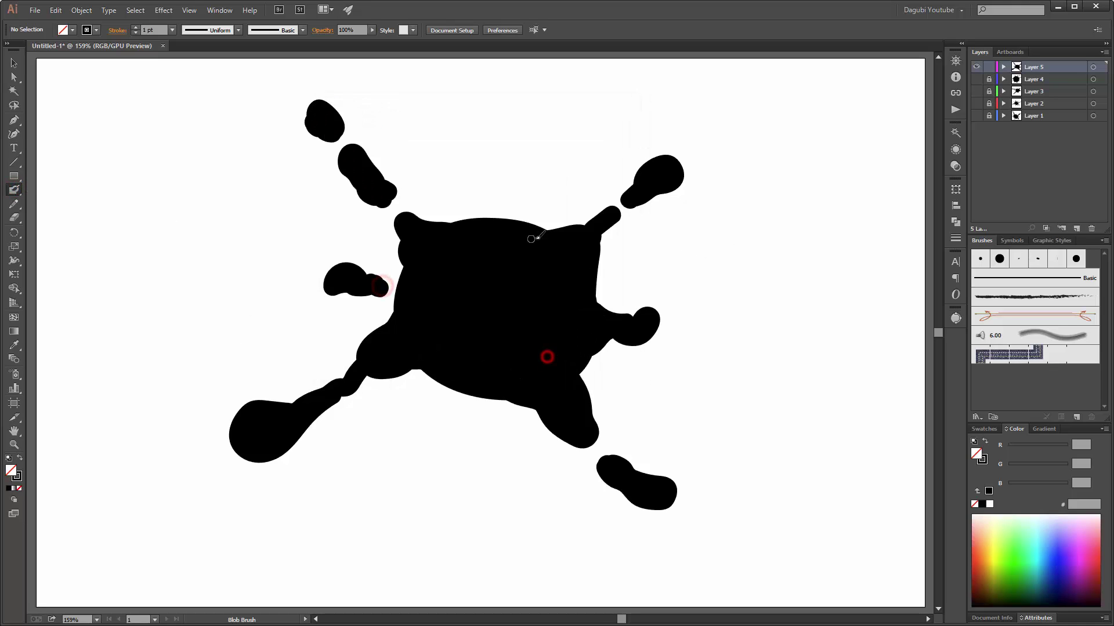
drag(462, 226, 469, 213)
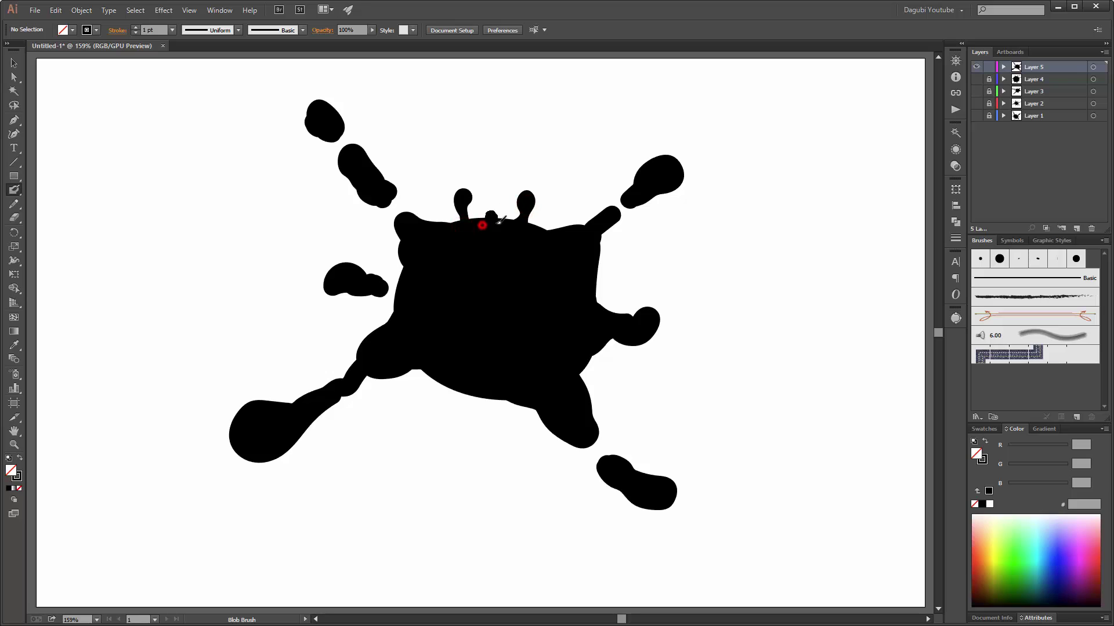
drag(591, 283, 632, 275)
drag(486, 396, 488, 389)
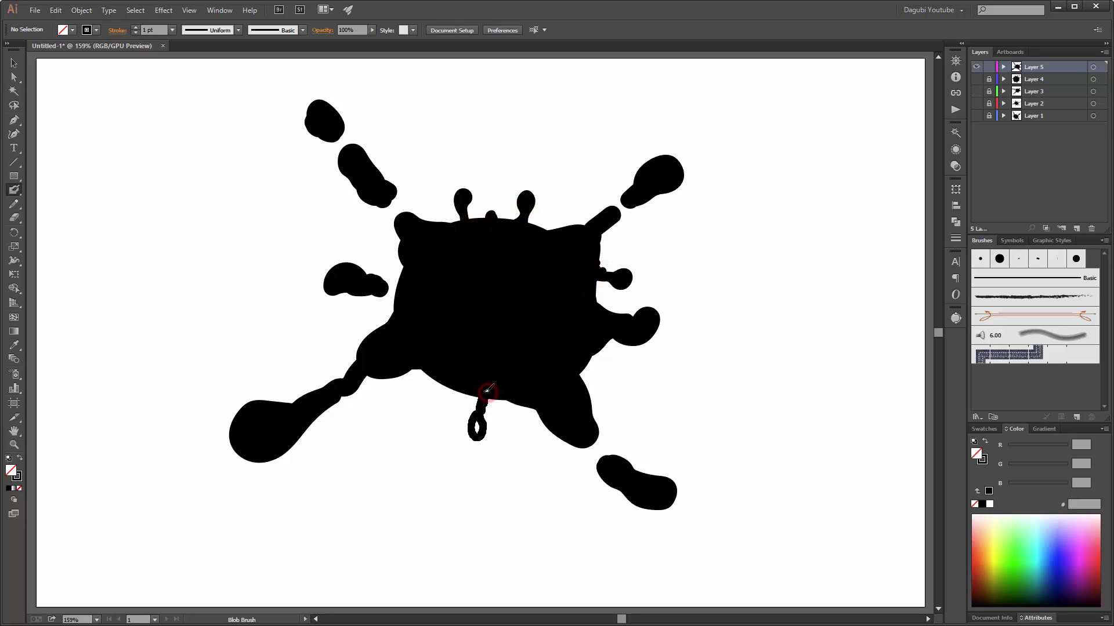
drag(435, 424, 430, 435)
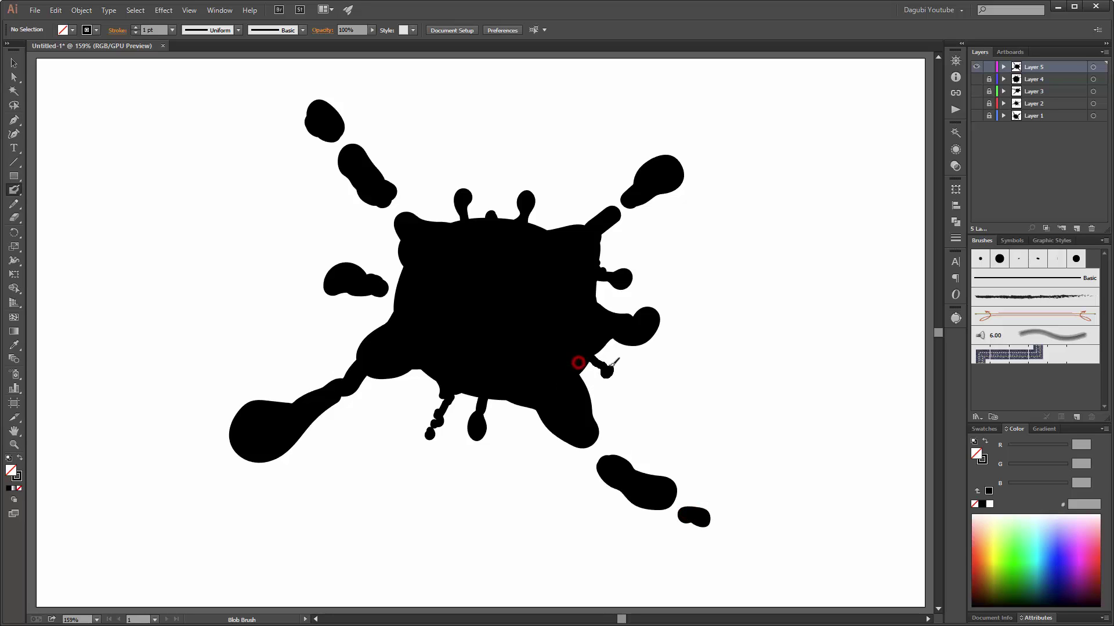
- Paint small detached drops below the bottom arms, beyond the right arm and beyond the long lower-left arm
click(462, 516)
click(453, 536)
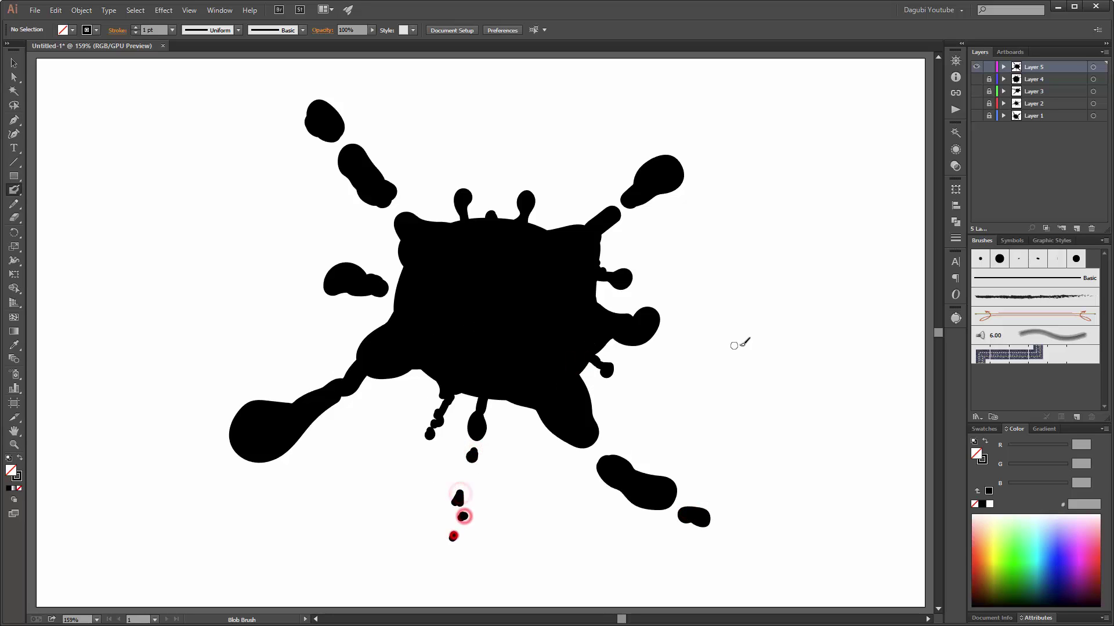
click(690, 337)
click(725, 349)
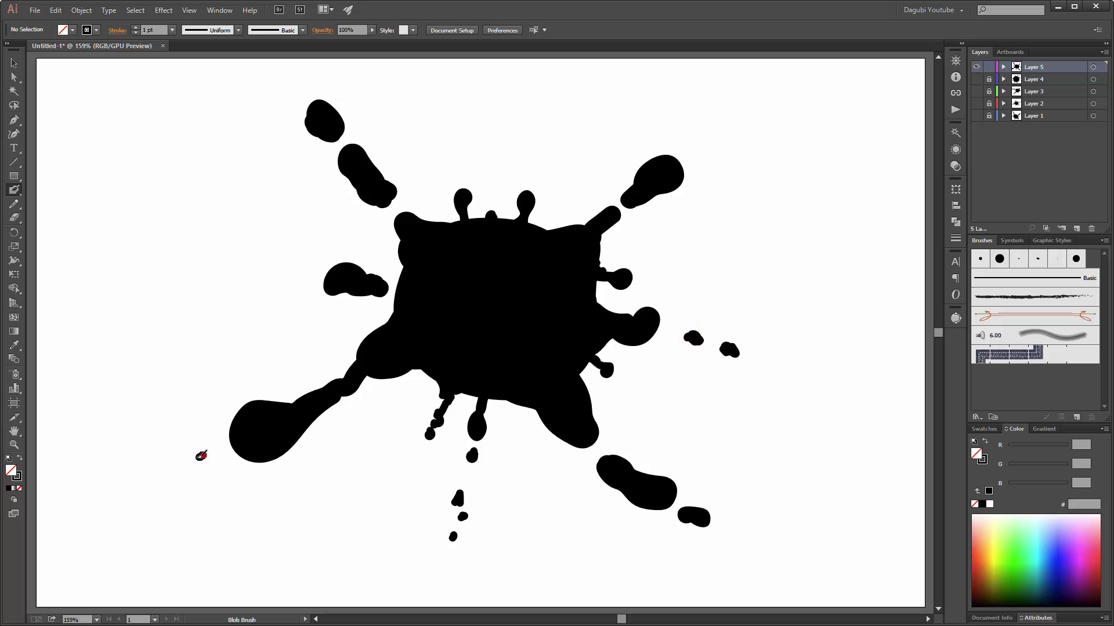
drag(188, 479, 183, 500)
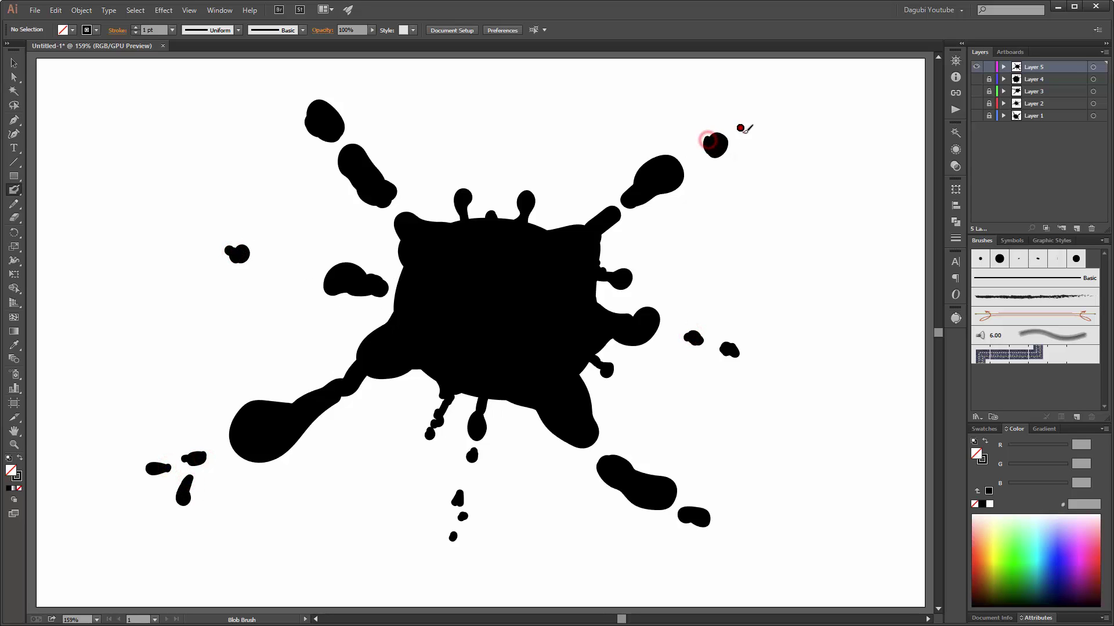
- Paint a trail of drops beyond the upper-right arm and scattered drops near the lower and upper-left arms
drag(742, 127, 815, 127)
click(777, 129)
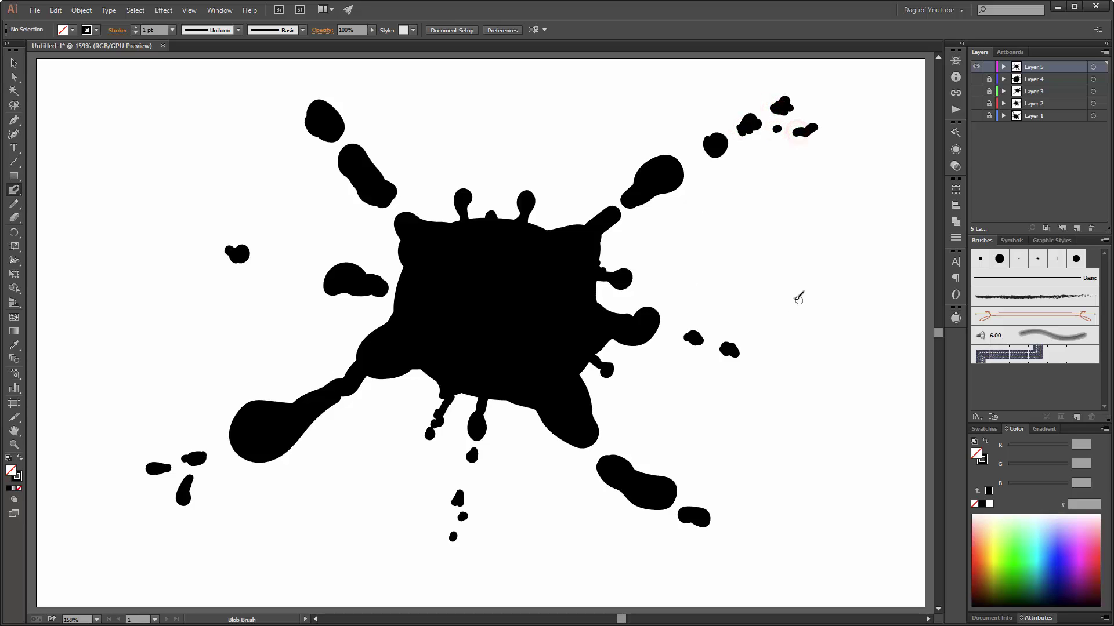
click(613, 410)
click(329, 431)
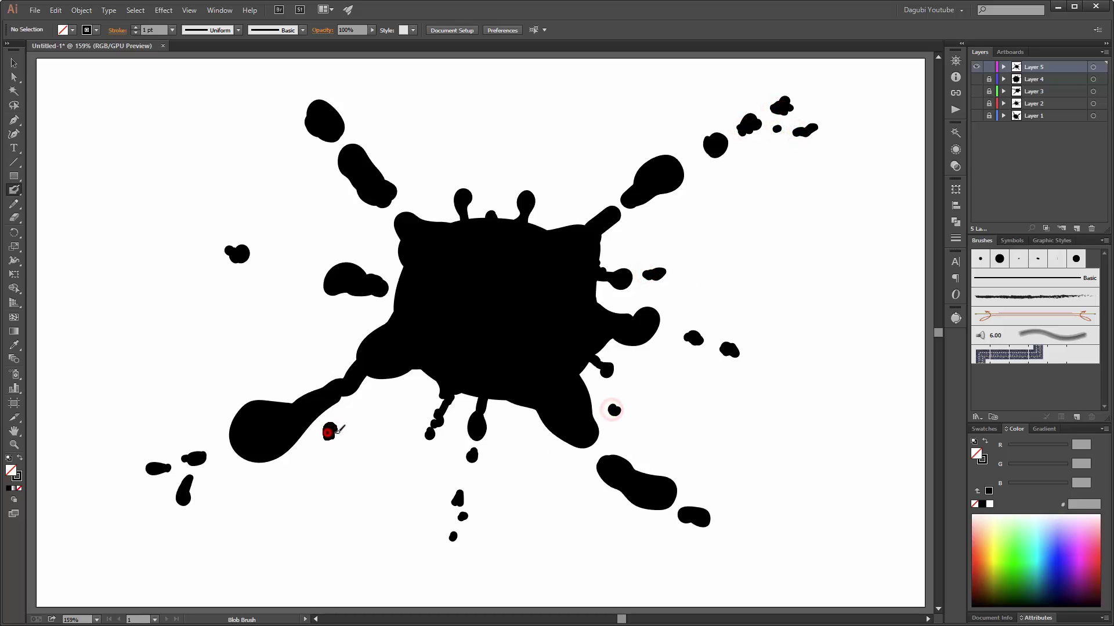
click(645, 449)
drag(370, 127, 371, 126)
drag(299, 90, 279, 85)
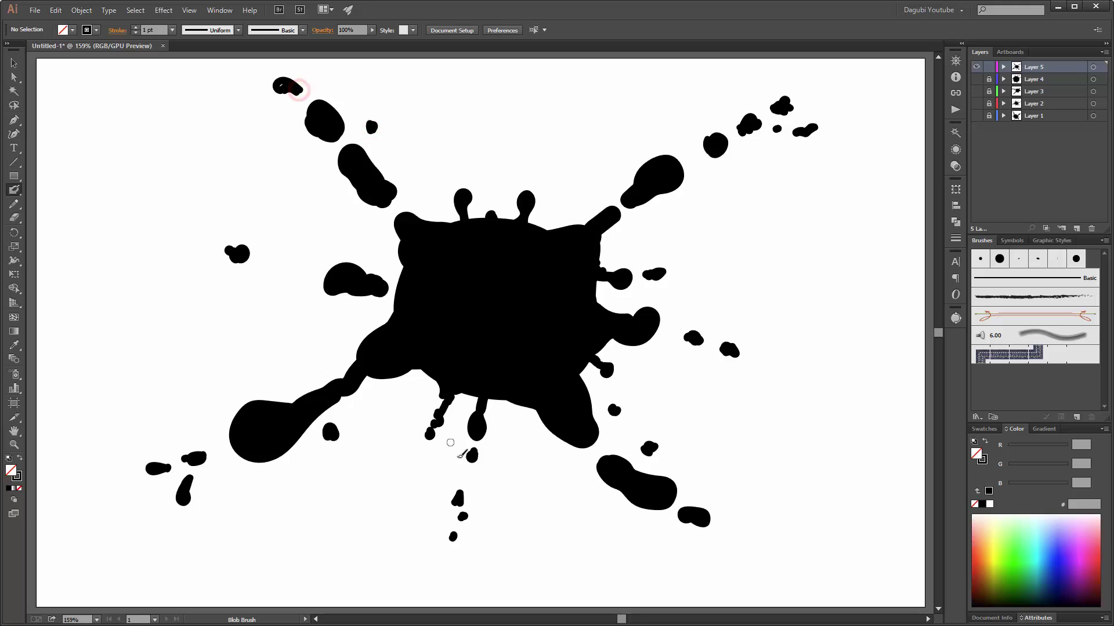
- Set the Blob Brush size to 4 pt and paint thin streaks radiating around the splash, plus small bumps along its top edge
double_click(13, 192)
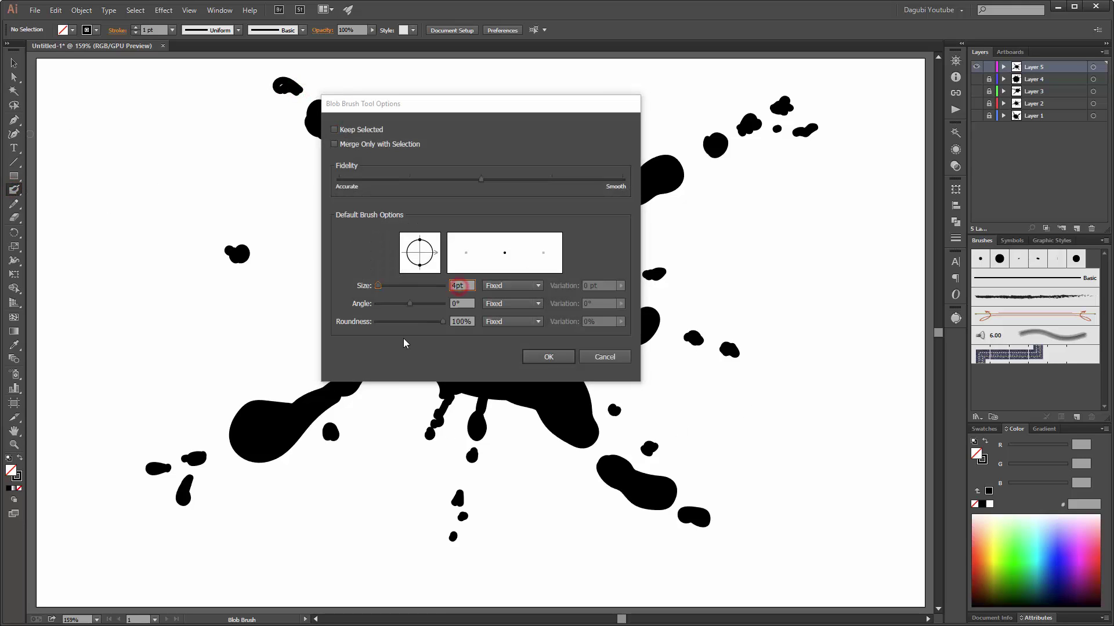
click(542, 355)
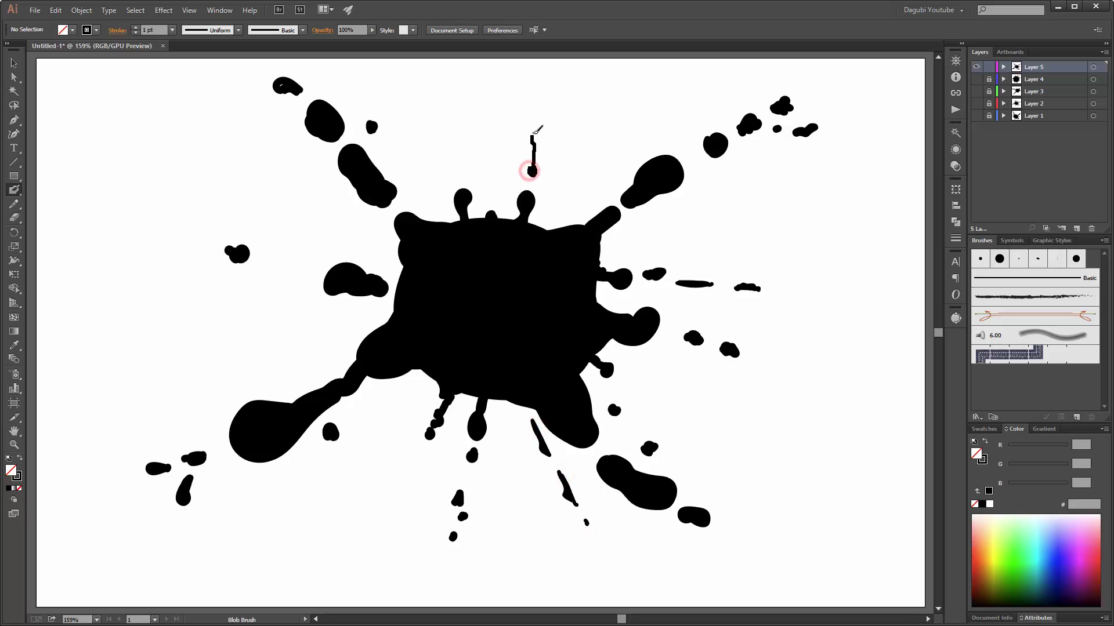
drag(461, 170, 459, 122)
drag(350, 344, 320, 357)
drag(616, 236, 663, 220)
drag(546, 230, 573, 222)
drag(572, 217, 587, 186)
- Paint small bumps along the splash body's left and bottom edges and in its lower-right corner
drag(403, 231, 395, 249)
drag(404, 253, 401, 268)
mouse_move(395, 313)
mouse_down()
mouse_move(398, 290)
mouse_move(392, 301)
mouse_up()
drag(398, 375, 426, 376)
mouse_move(600, 397)
mouse_down()
mouse_move(584, 392)
mouse_move(578, 360)
mouse_up()
- Simplify all the paths of the four-cornered splash on Layer 5 by lowering the curve precision
key(ctrl+a)
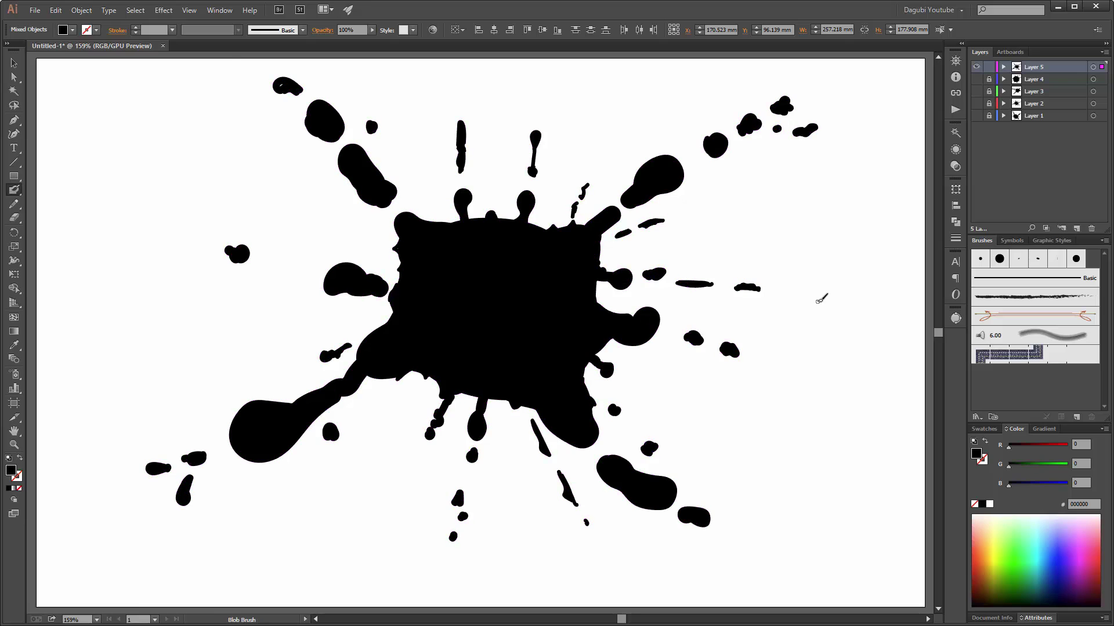
click(81, 10)
mouse_move(87, 241)
click(281, 304)
click(921, 159)
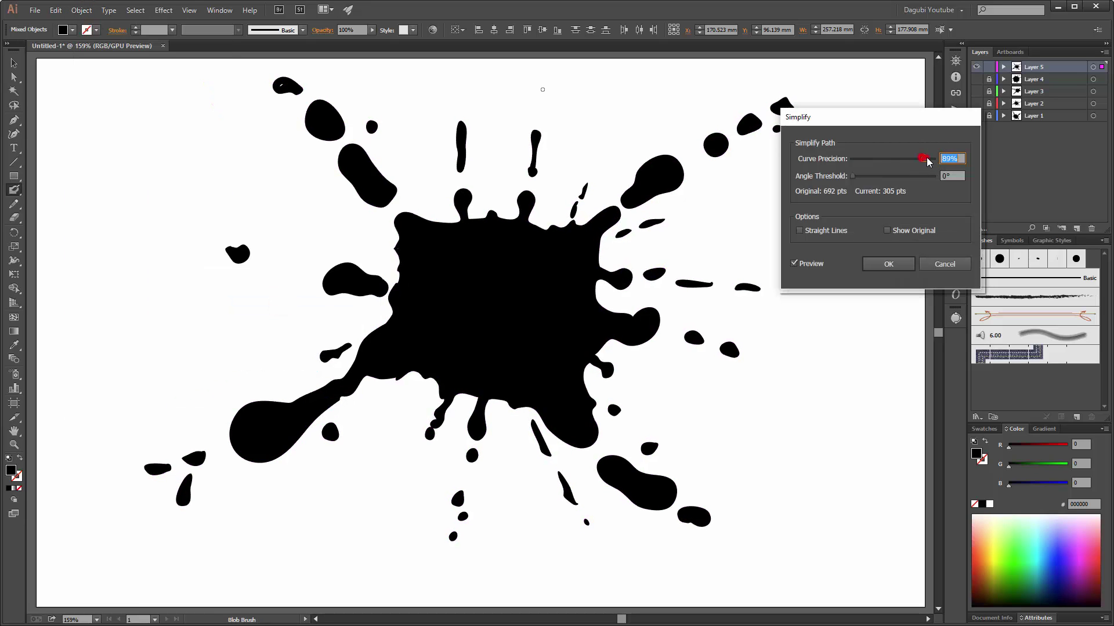
click(889, 264)
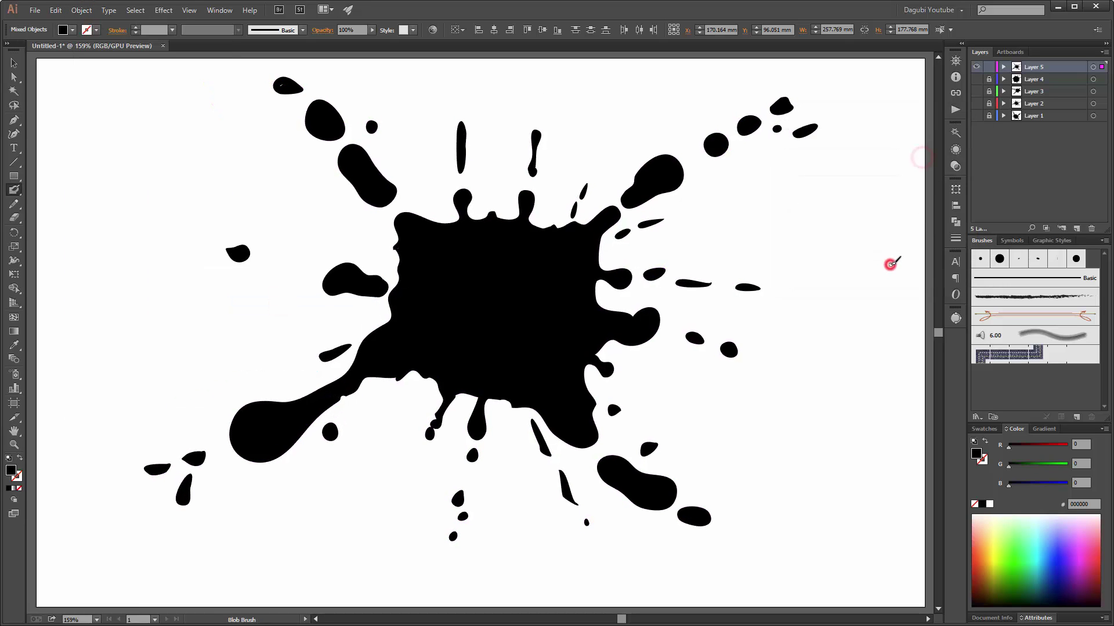